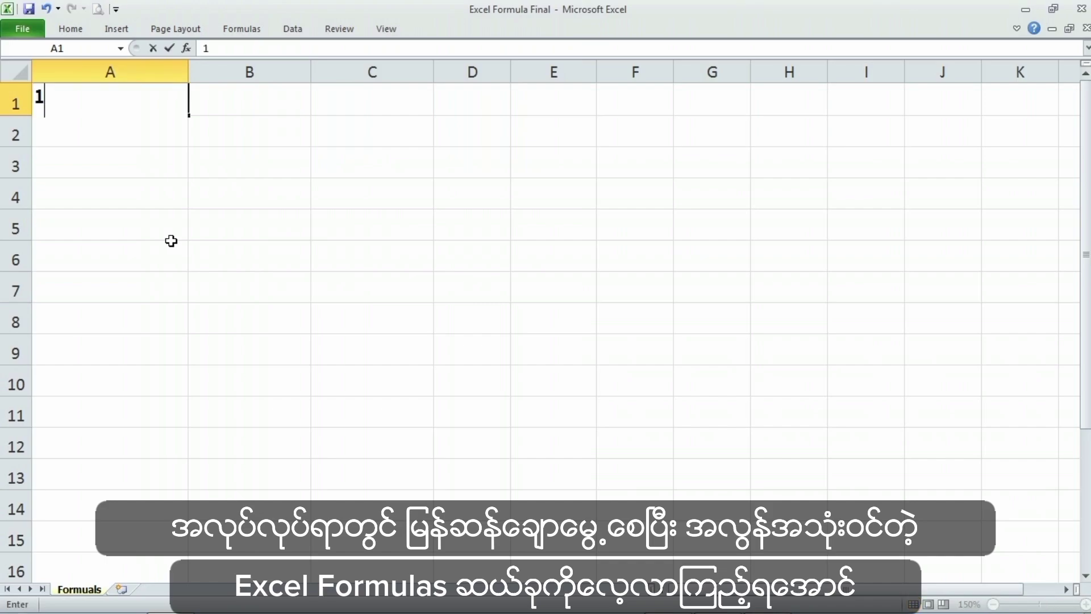
# Enter the heading "1. Sum" in cell A1 and fill the cell with light orange
pyautogui.write('Sum')
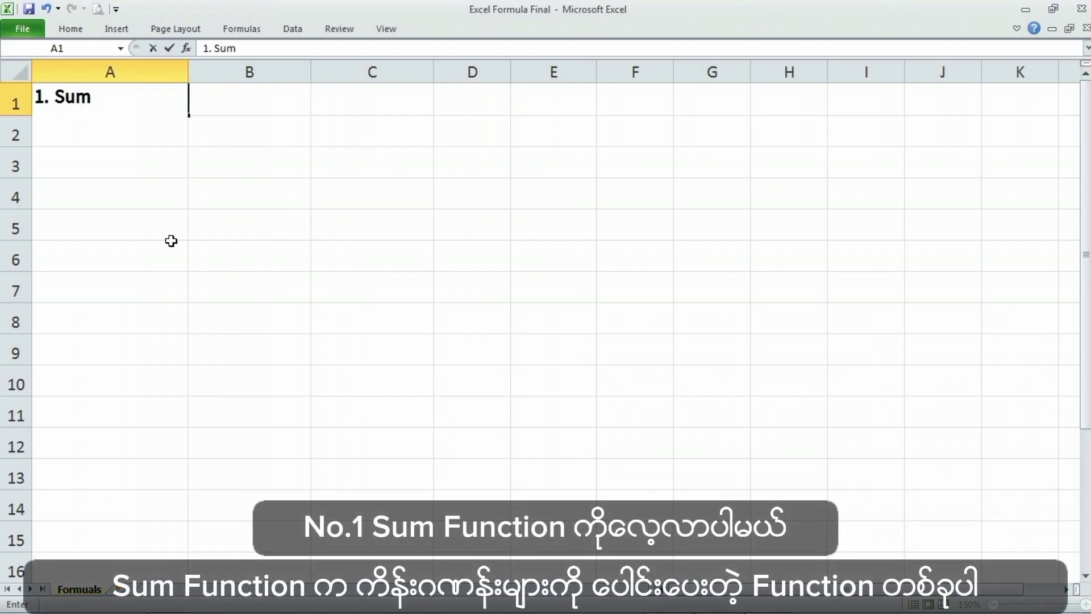
pyautogui.press('Return')
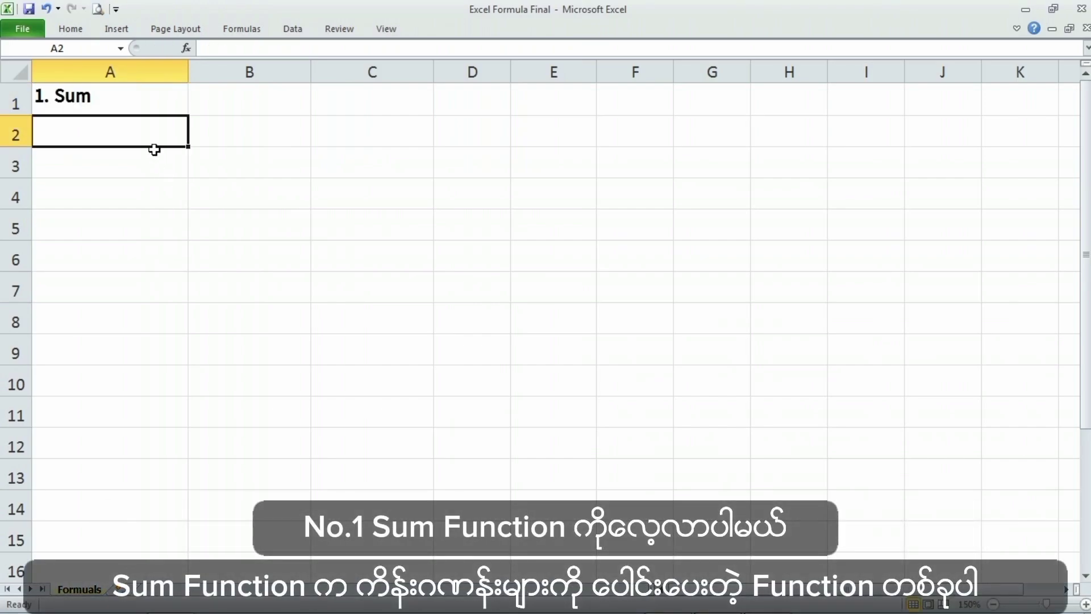
pyautogui.click(139, 107)
pyautogui.click(70, 28)
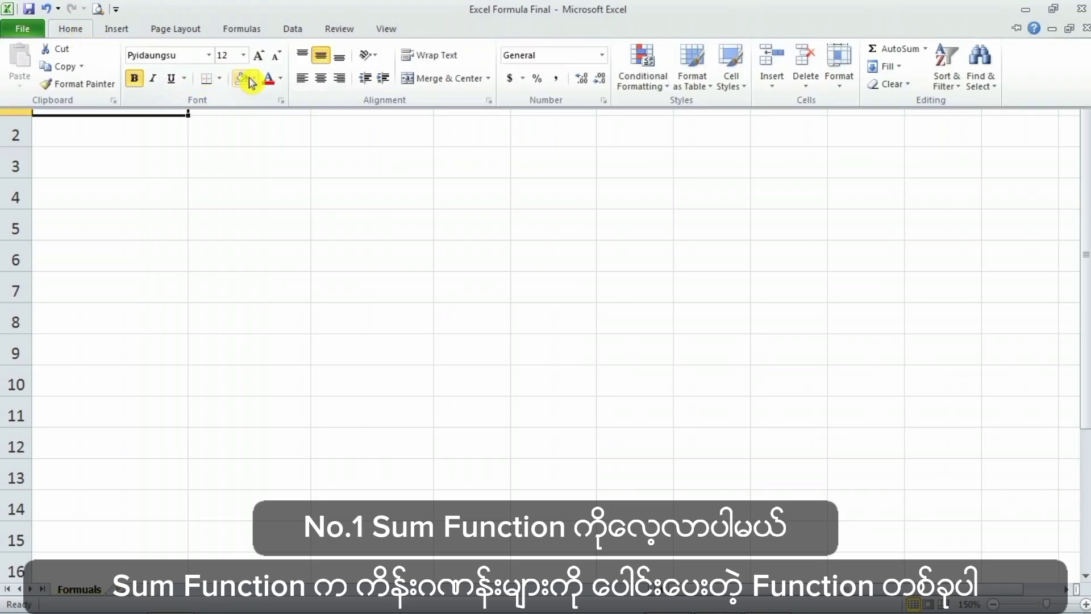
pyautogui.click(253, 78)
pyautogui.click(363, 142)
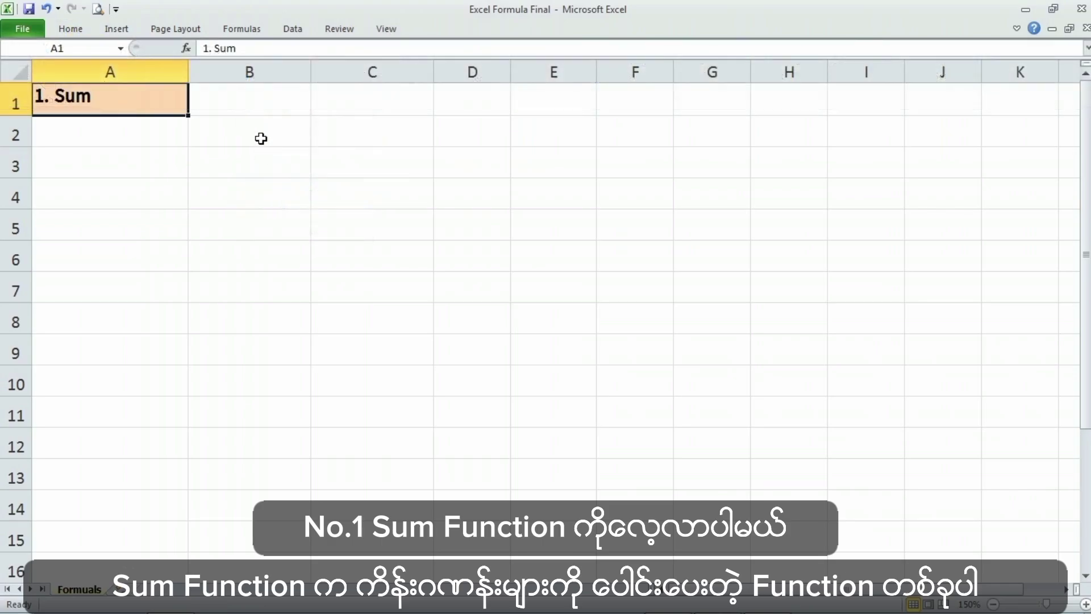
# Enter the column headers "Laptop Type:" in B2 and "Number:" in C2
pyautogui.click(261, 137)
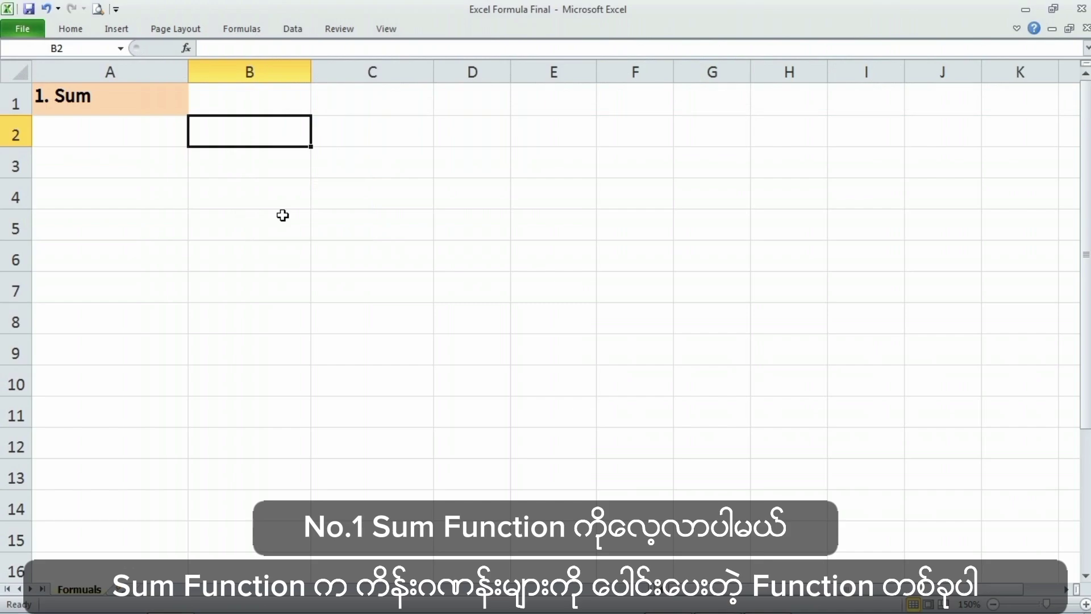
pyautogui.write('Lap')
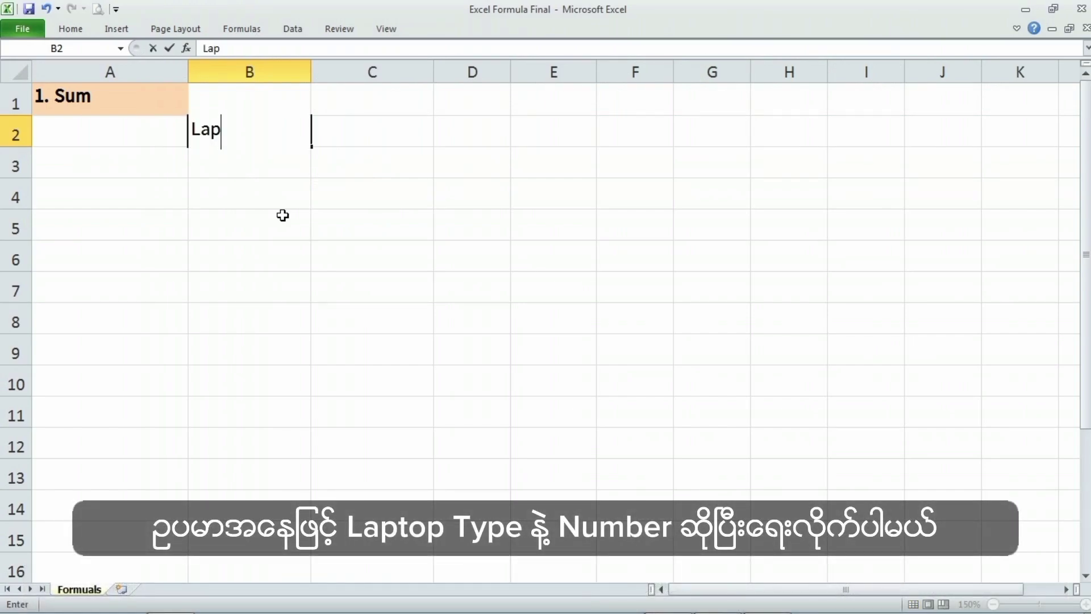
pyautogui.write('top T')
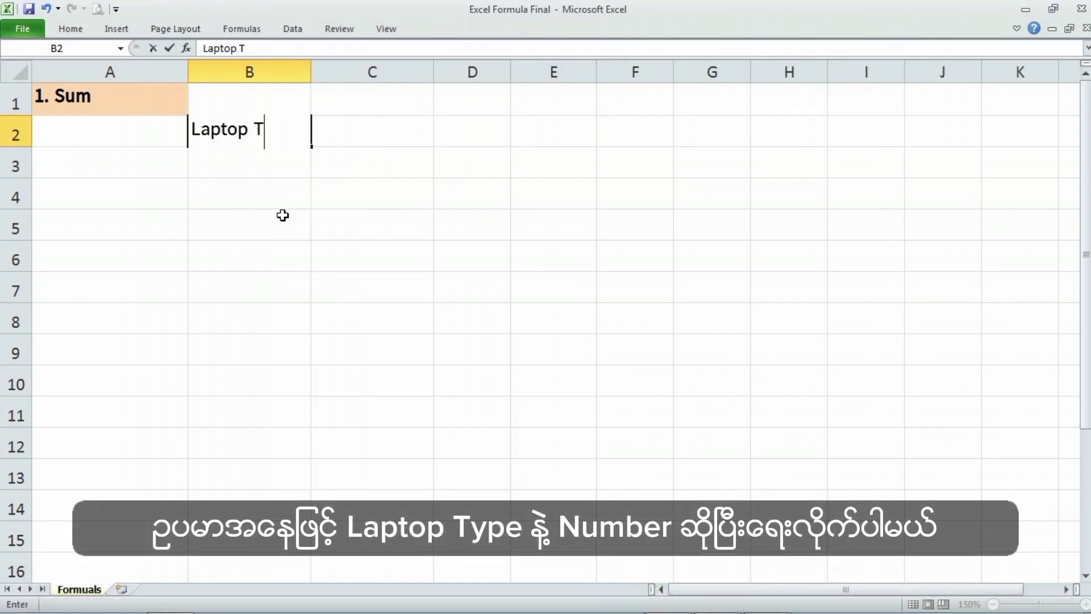
pyautogui.write('ype:')
pyautogui.press('Tab')
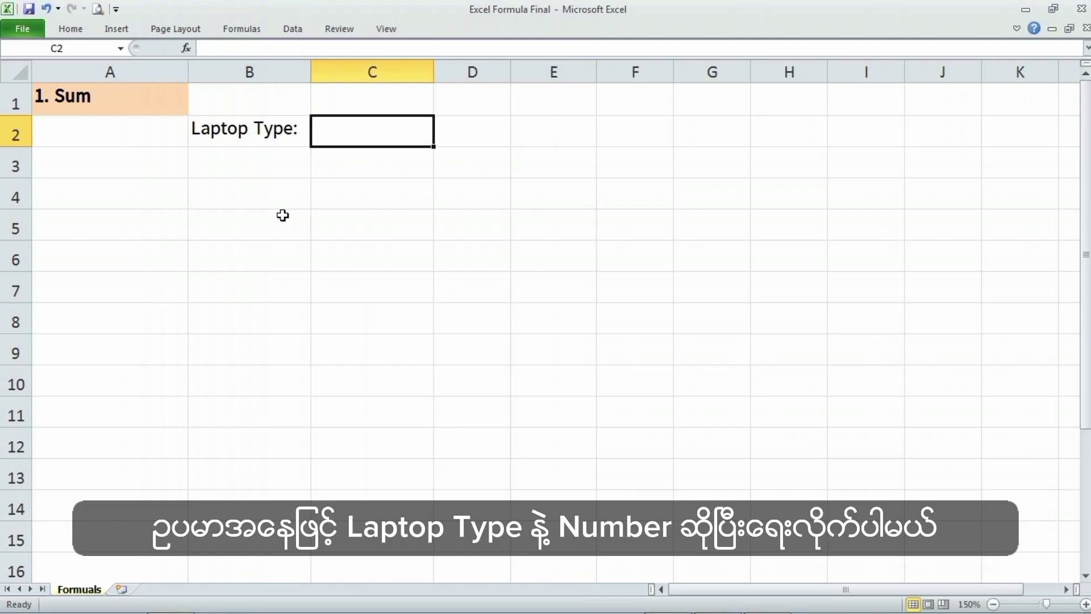
pyautogui.write('n')
pyautogui.press('BackSpace')
pyautogui.write('N')
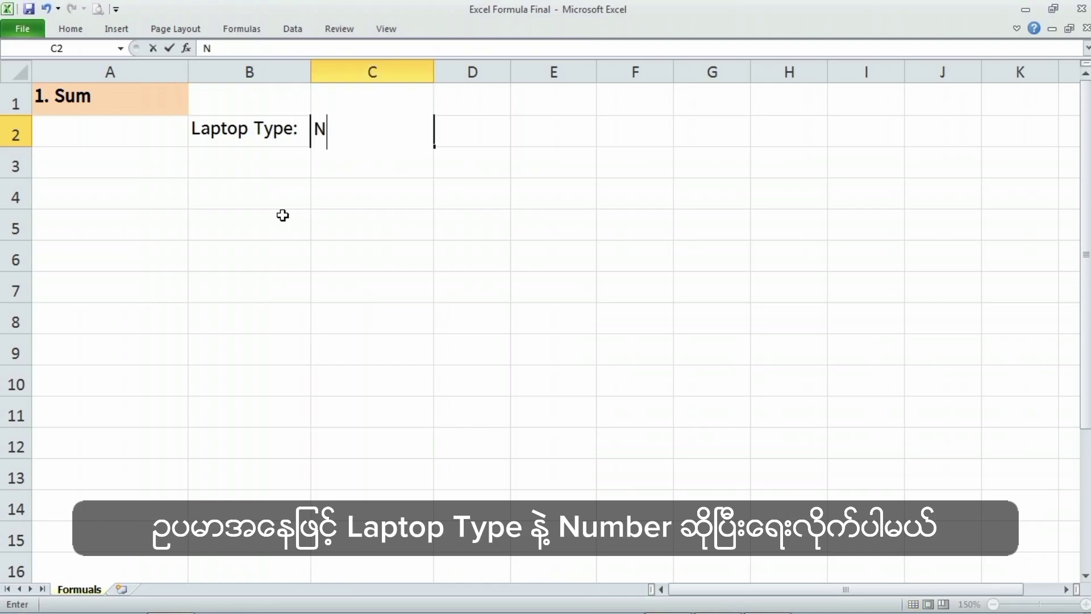
pyautogui.write('umber:')
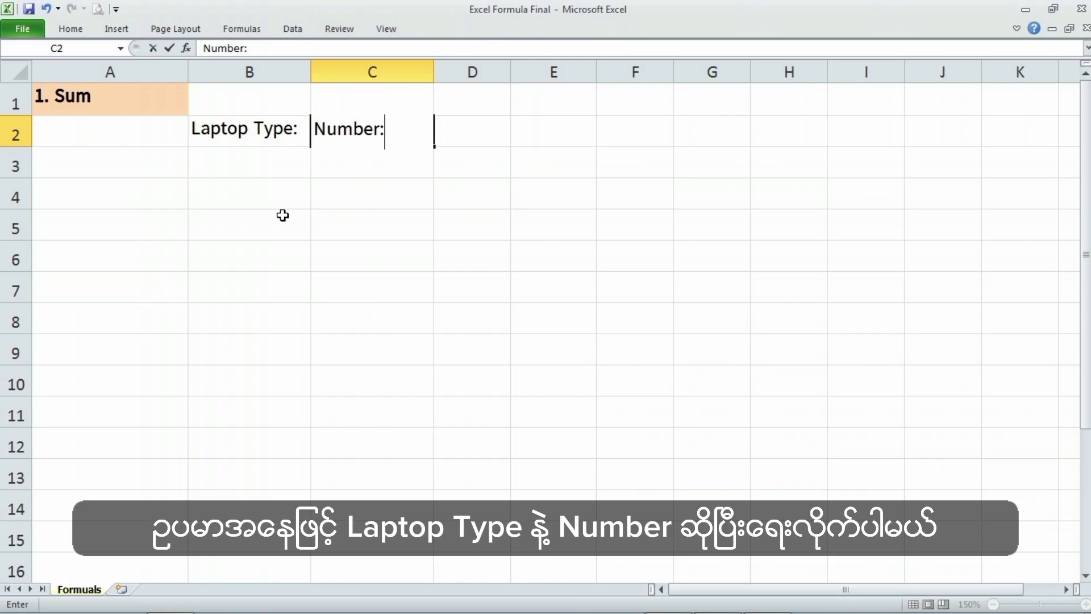
pyautogui.press('Return')
# Fill the header cells B2:C2 with light aqua
pyautogui.moveTo(253, 134); pyautogui.dragTo(369, 131)
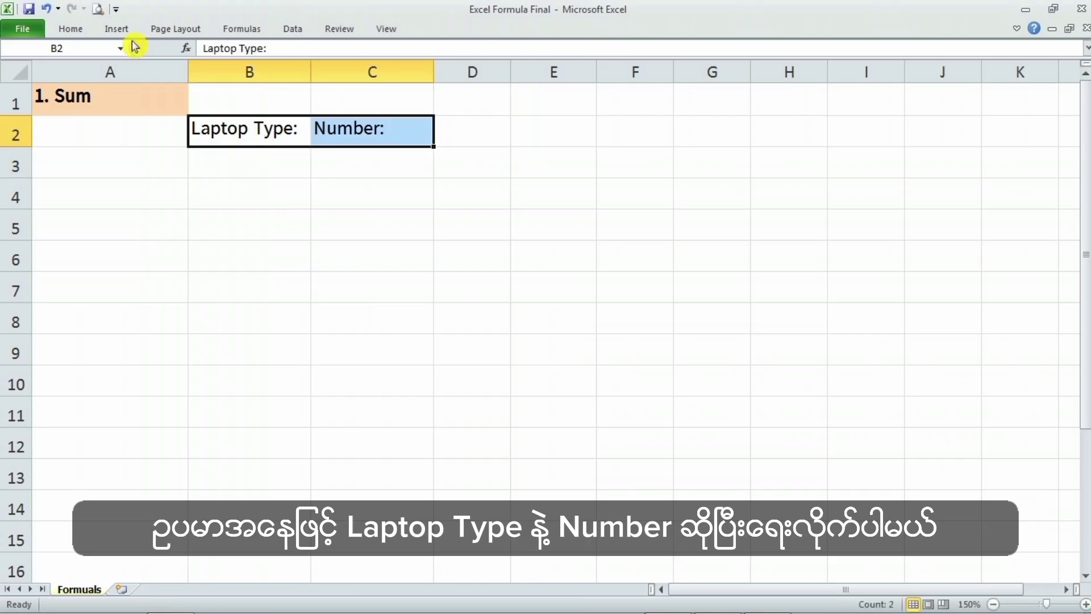
pyautogui.click(74, 29)
pyautogui.click(253, 78)
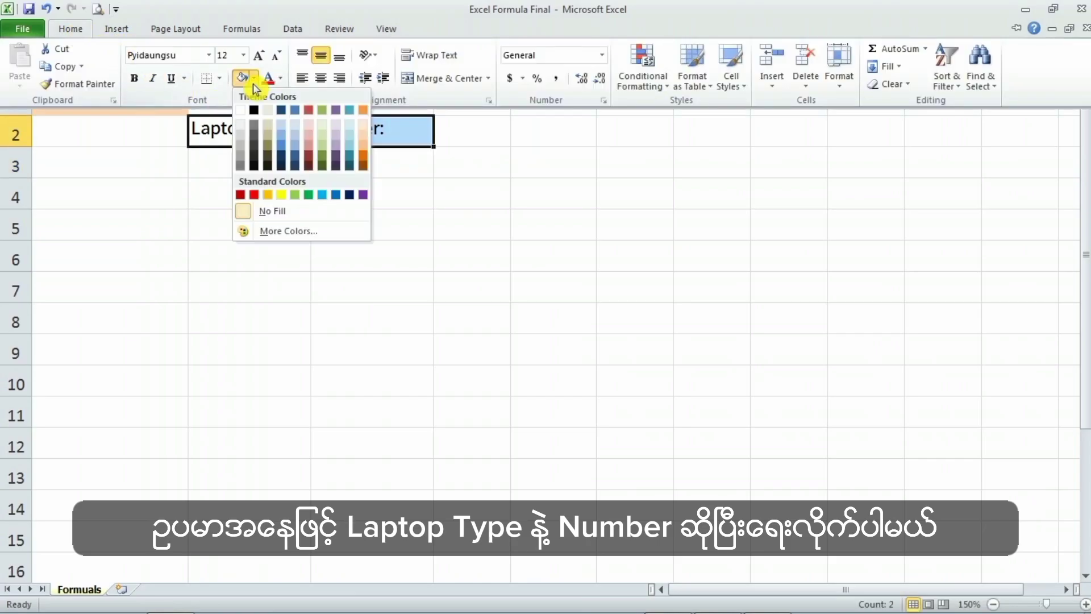
pyautogui.click(349, 135)
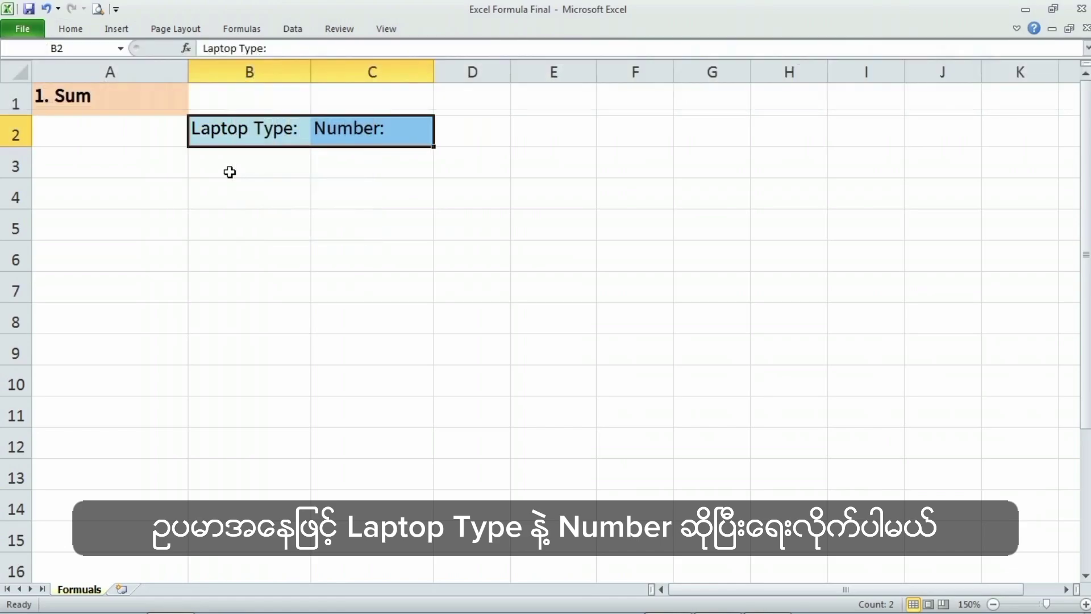
# List the laptop types Acer, Lenovo, Dell and Samsaung in cells B3 to B6
pyautogui.click(230, 173)
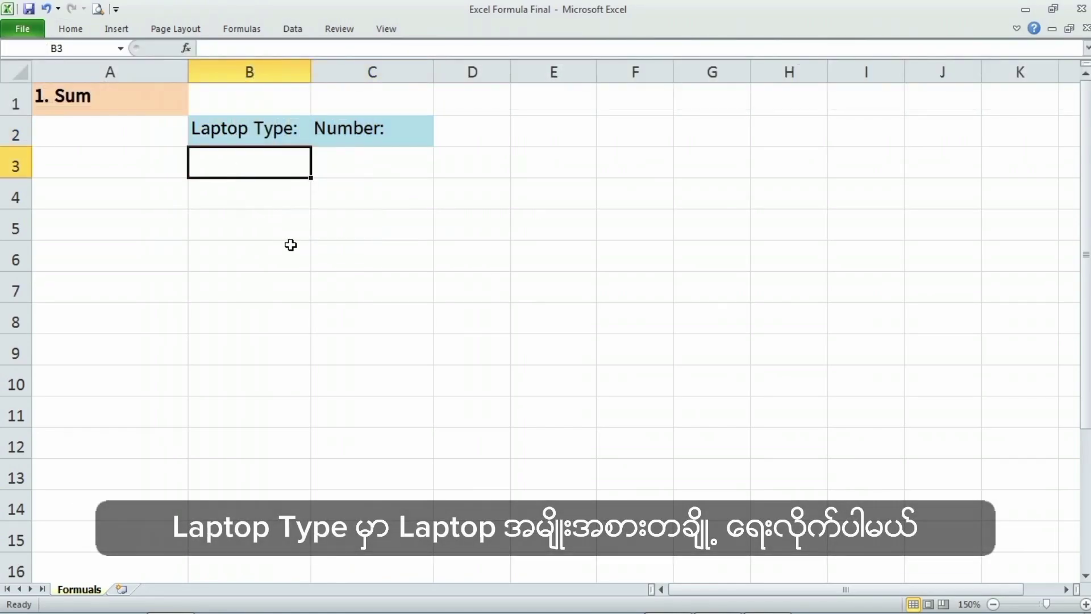
pyautogui.write('Acer')
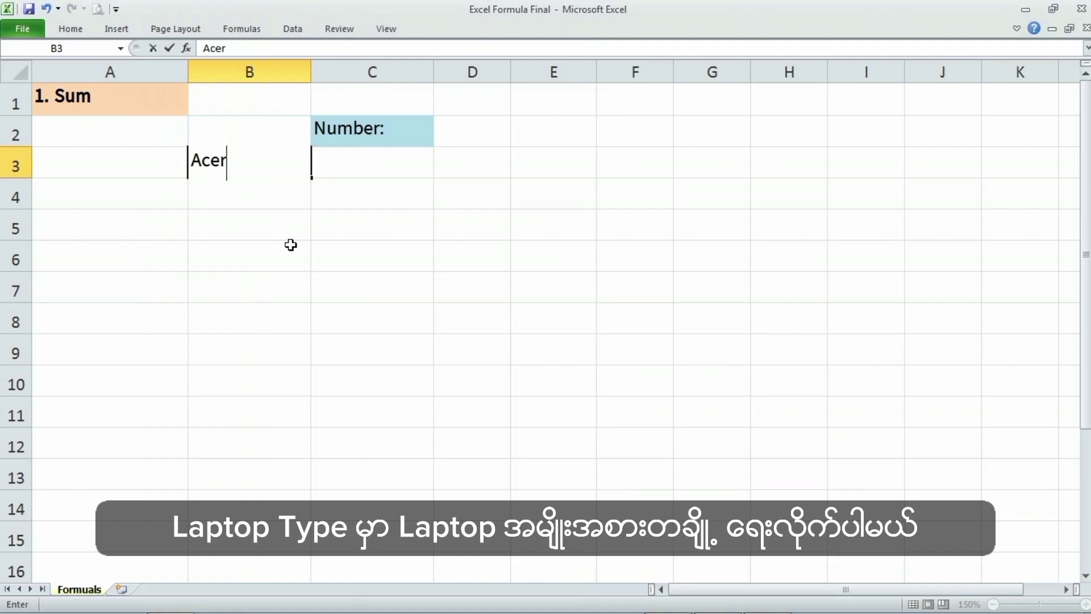
pyautogui.press('Return')
pyautogui.write('Lenovo')
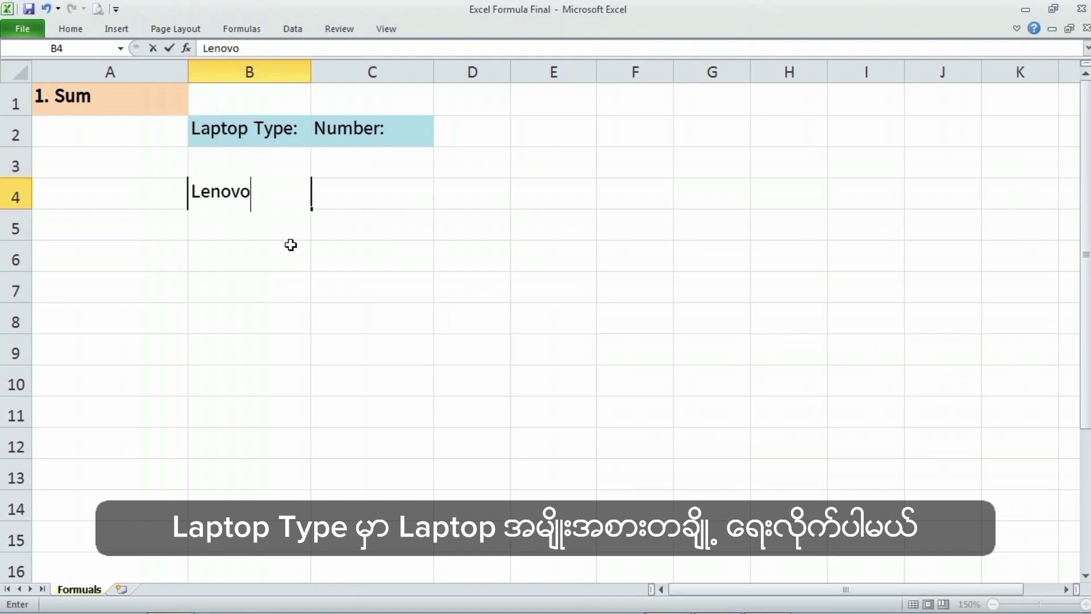
pyautogui.press('Return')
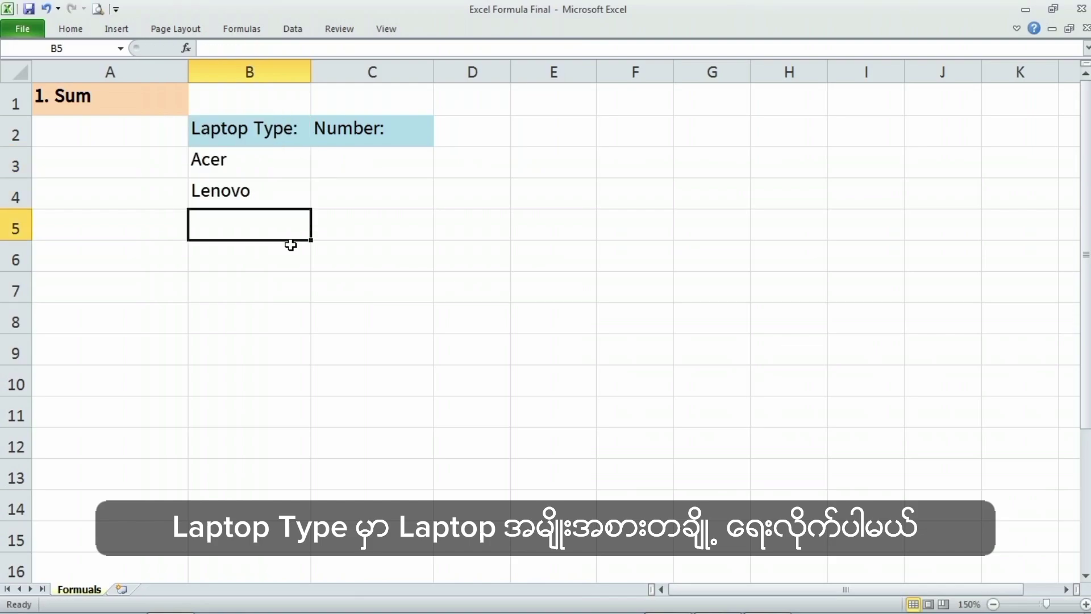
pyautogui.write('Dell')
pyautogui.press('Return')
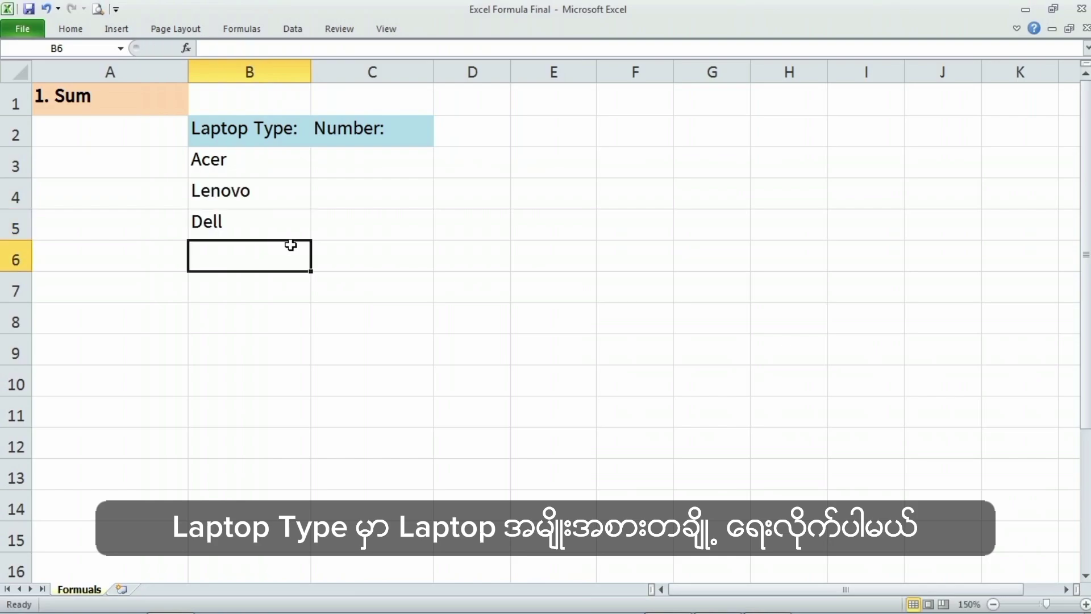
pyautogui.write('Samsaung')
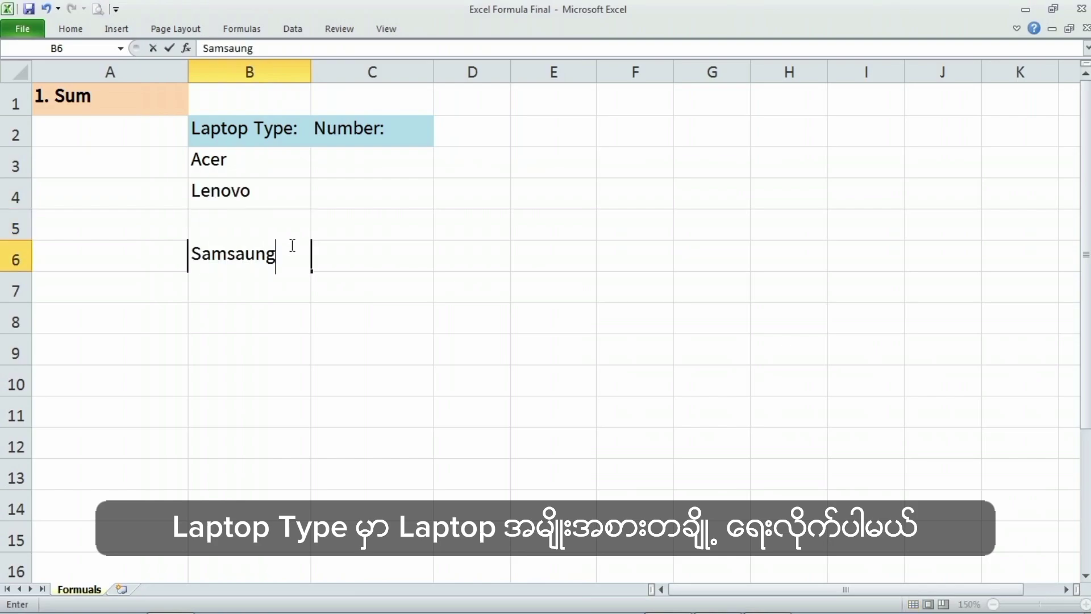
pyautogui.press('Return')
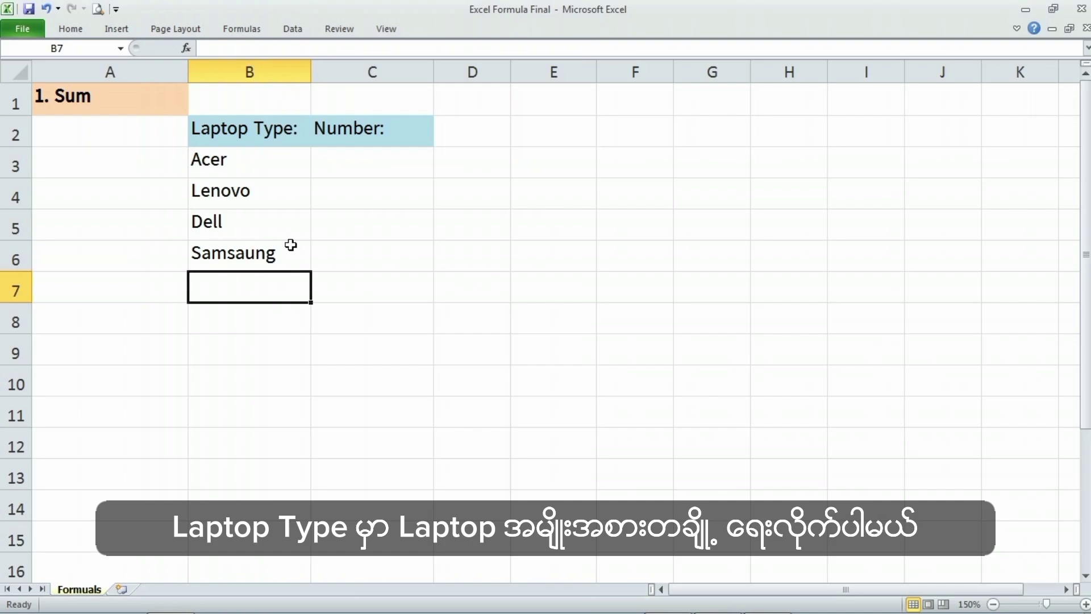
# Continue the laptop list with HP, Asus, Vivo, Sony and Toshiba in cells B7 to B11
pyautogui.write('HP')
pyautogui.press('Return')
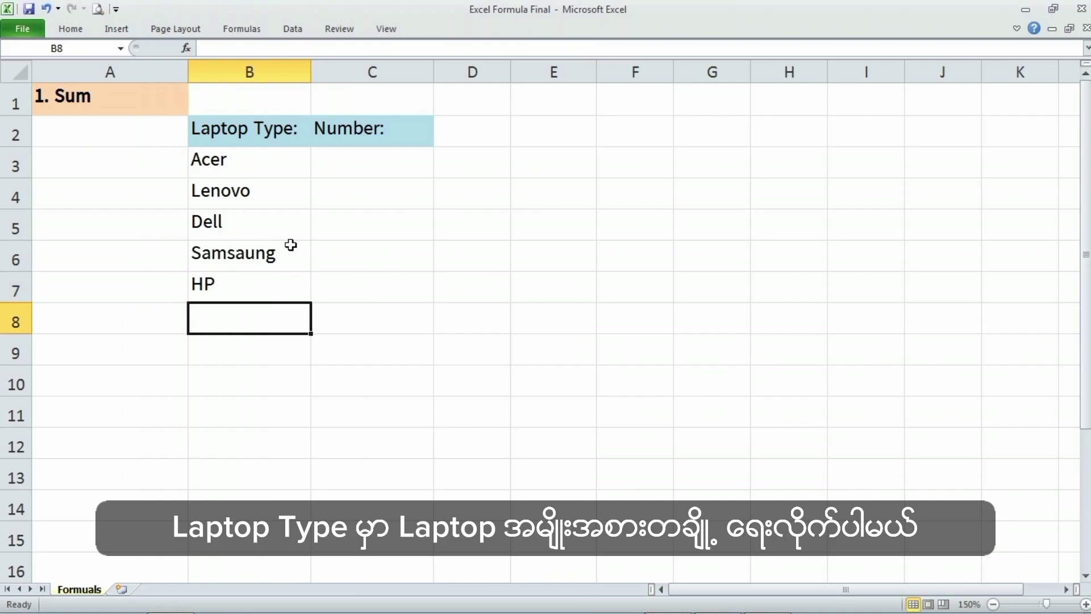
pyautogui.write('Asu')
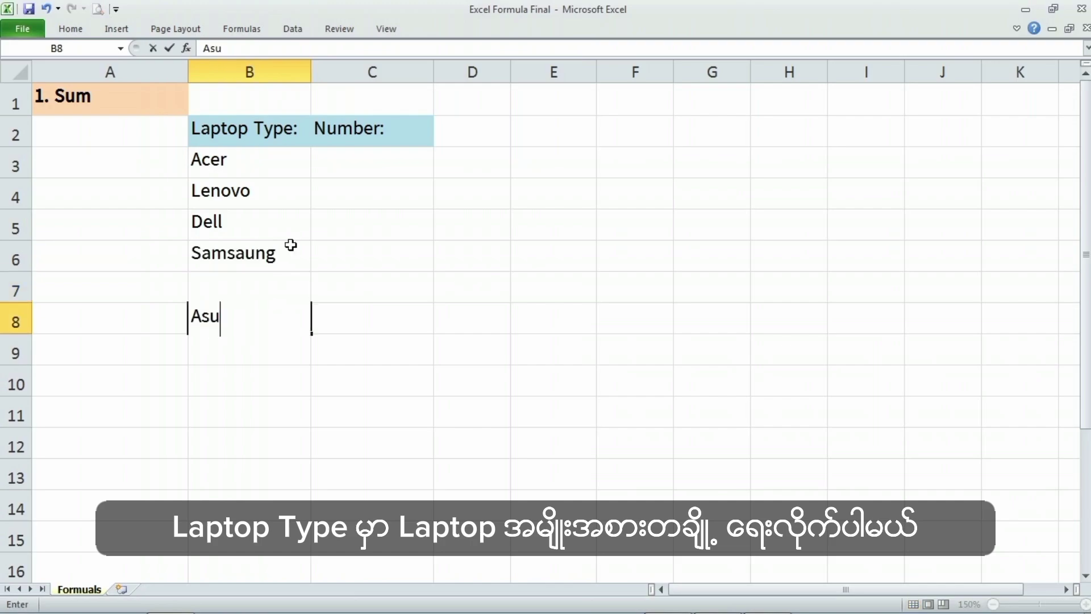
pyautogui.write('s')
pyautogui.press('Return')
pyautogui.write('V')
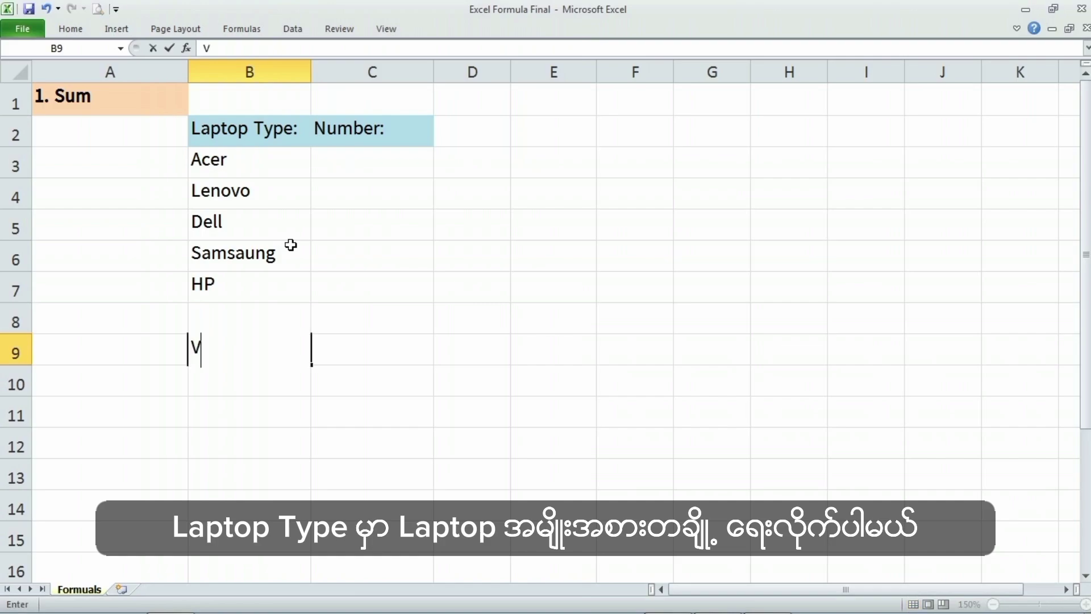
pyautogui.write('ivo')
pyautogui.press('Return')
pyautogui.write('Sony')
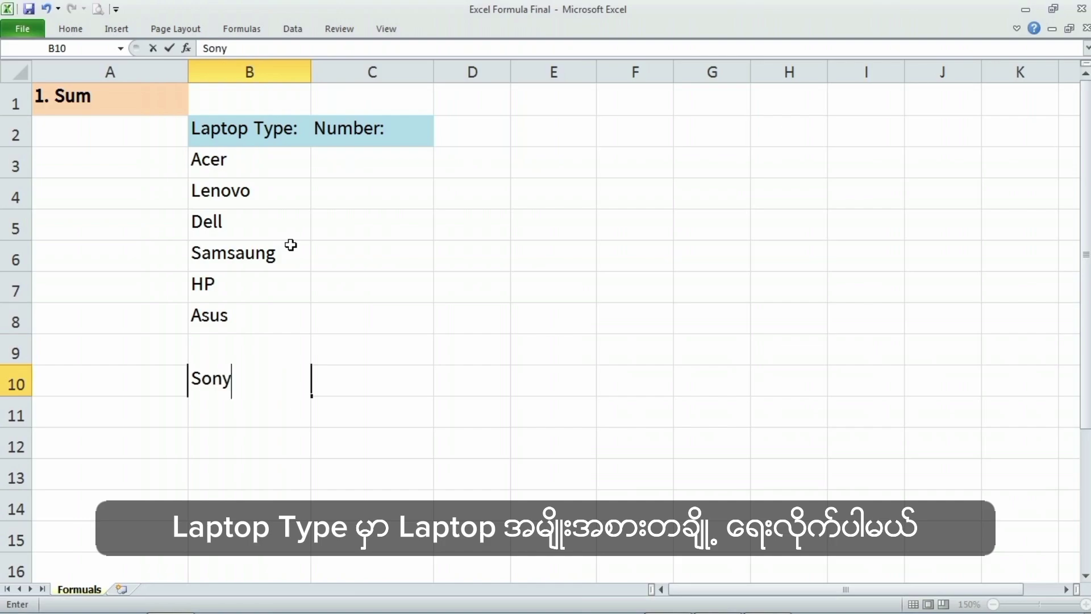
pyautogui.press('Return')
pyautogui.write('Toshiba')
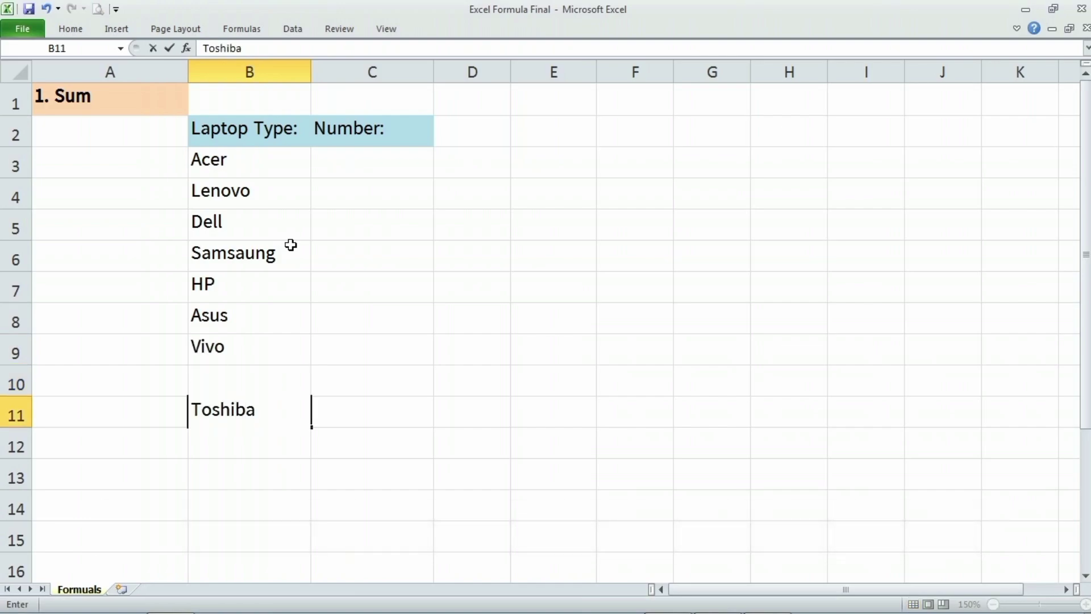
pyautogui.press('Return')
# Enter the numbers 10, 20, 30, 40 and 50 for Acer through HP in cells C3 to C7
pyautogui.click(371, 173)
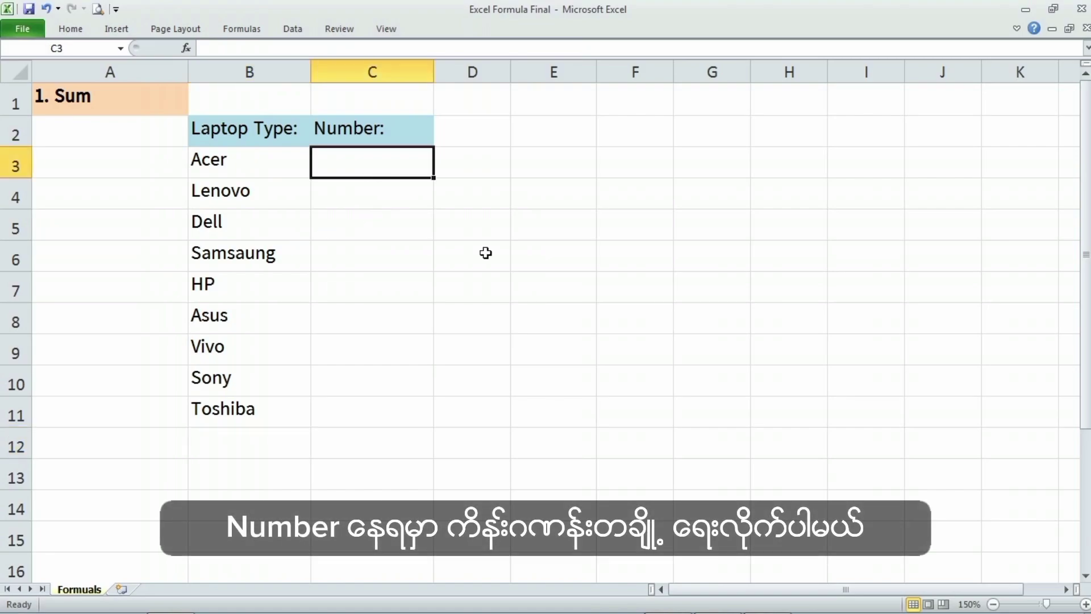
pyautogui.write('10')
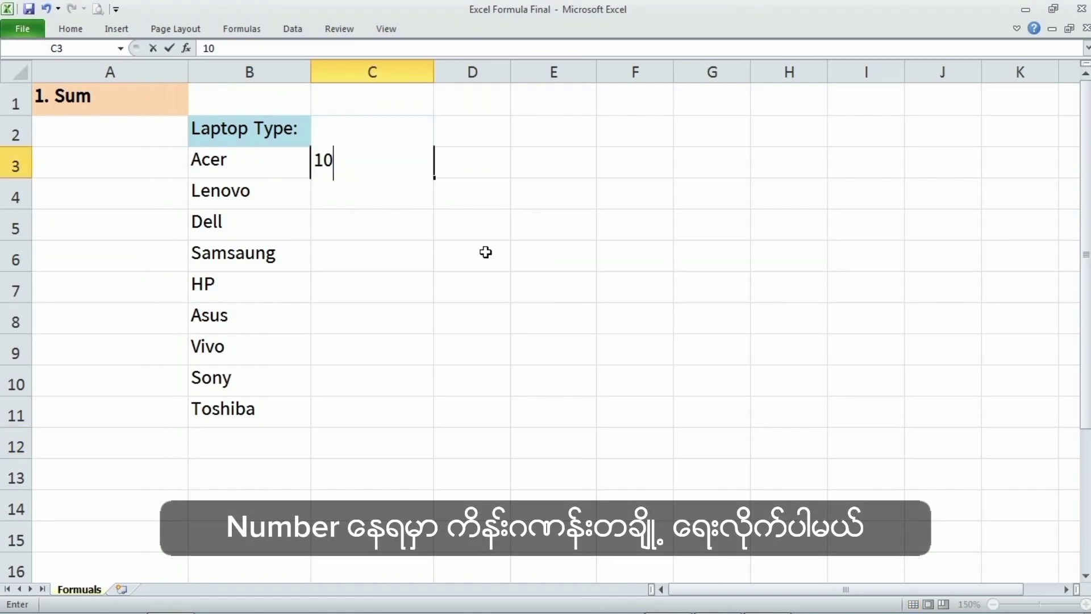
pyautogui.press('Return')
pyautogui.write('20')
pyautogui.press('Return')
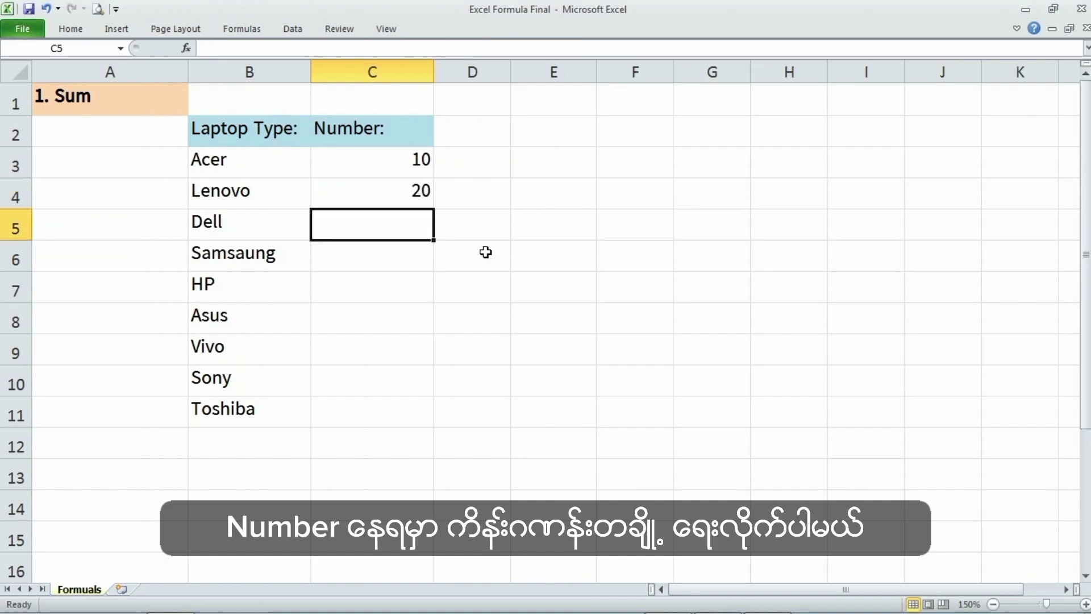
pyautogui.write('30')
pyautogui.press('Return')
pyautogui.write('40')
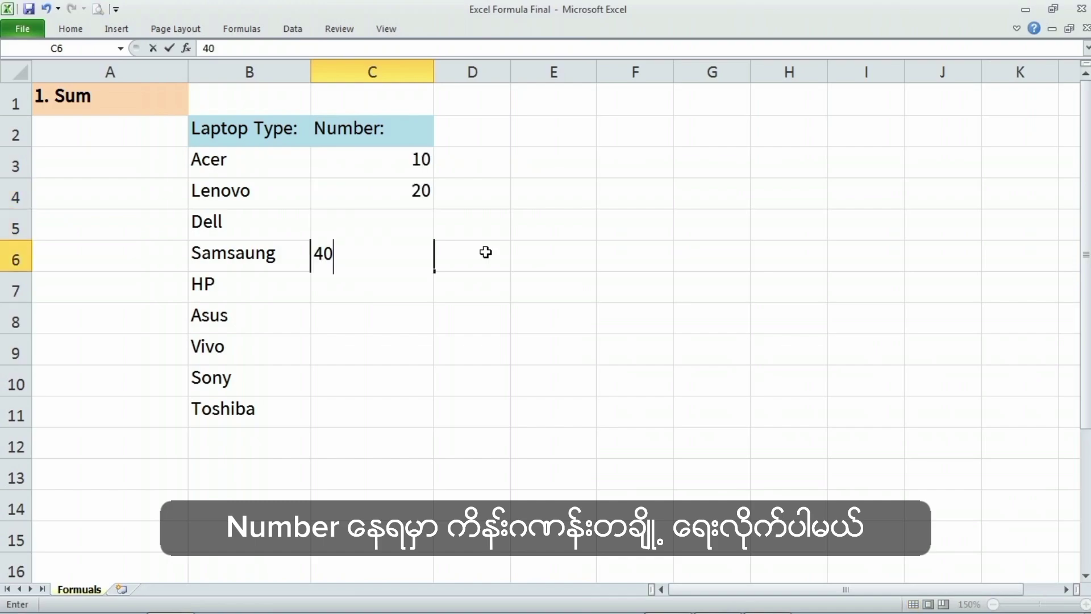
pyautogui.press('Return')
pyautogui.write('50')
pyautogui.press('Return')
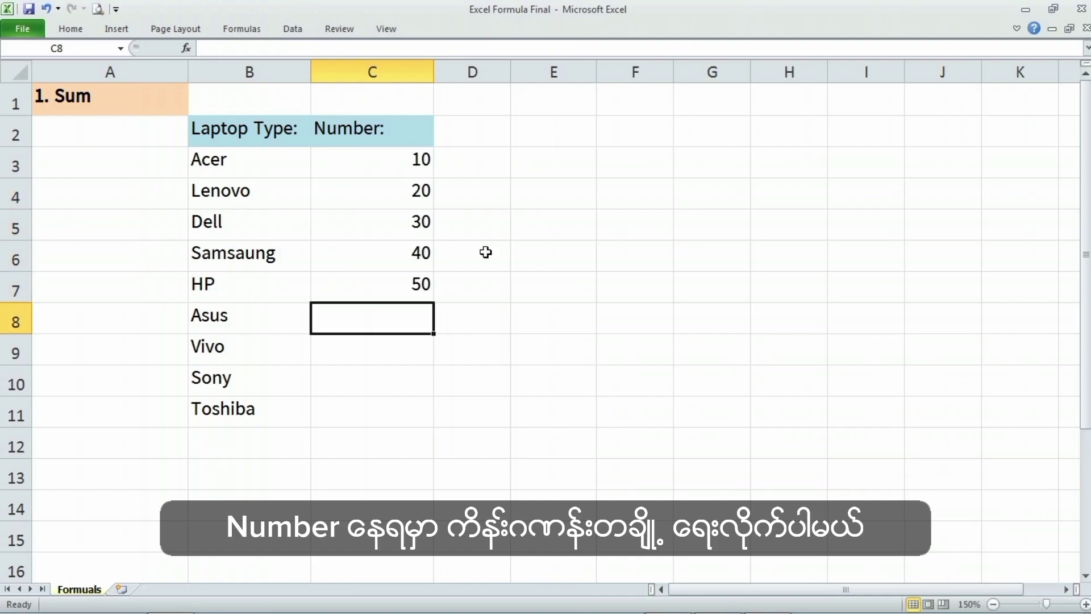
# Enter the numbers 60, 70, 80 and 90 for Asus through Toshiba in cells C8 to C11
pyautogui.write('60')
pyautogui.press('Return')
pyautogui.write('70')
pyautogui.press('Return')
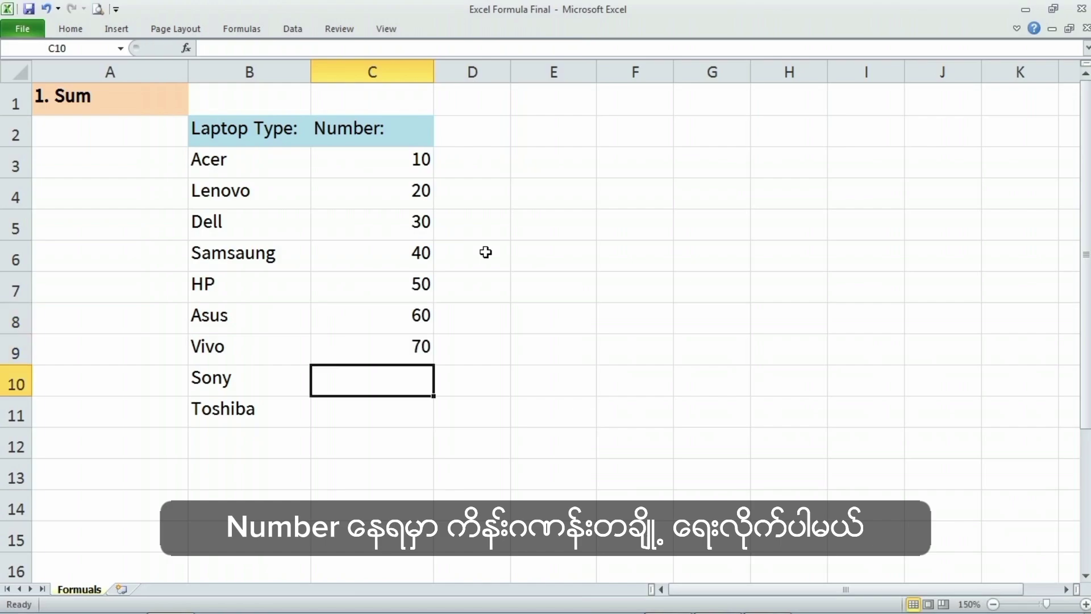
pyautogui.write('80')
pyautogui.press('Return')
pyautogui.write('90')
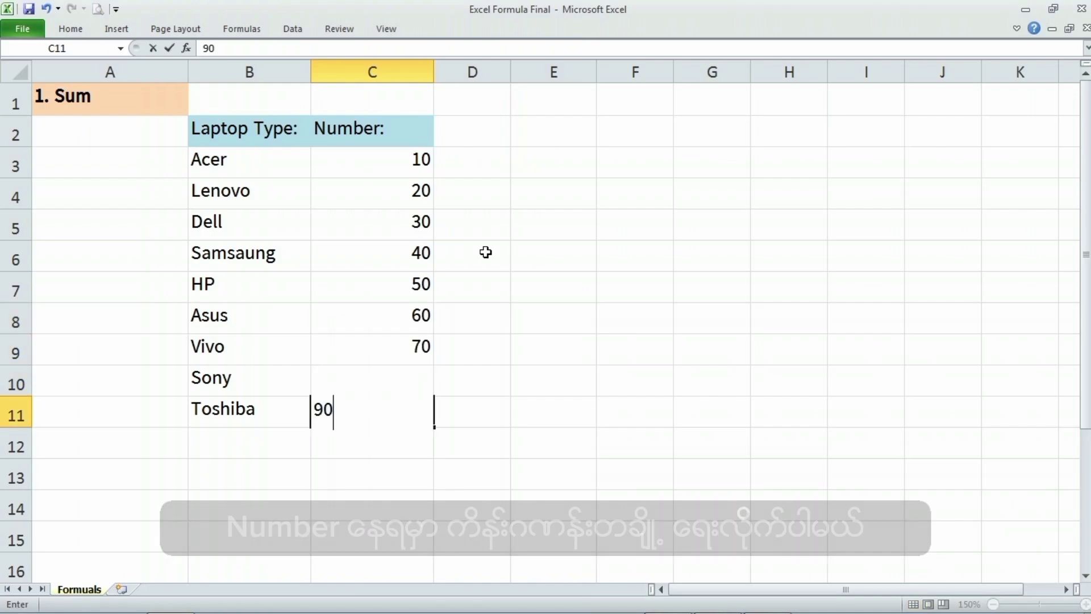
pyautogui.press('Return')
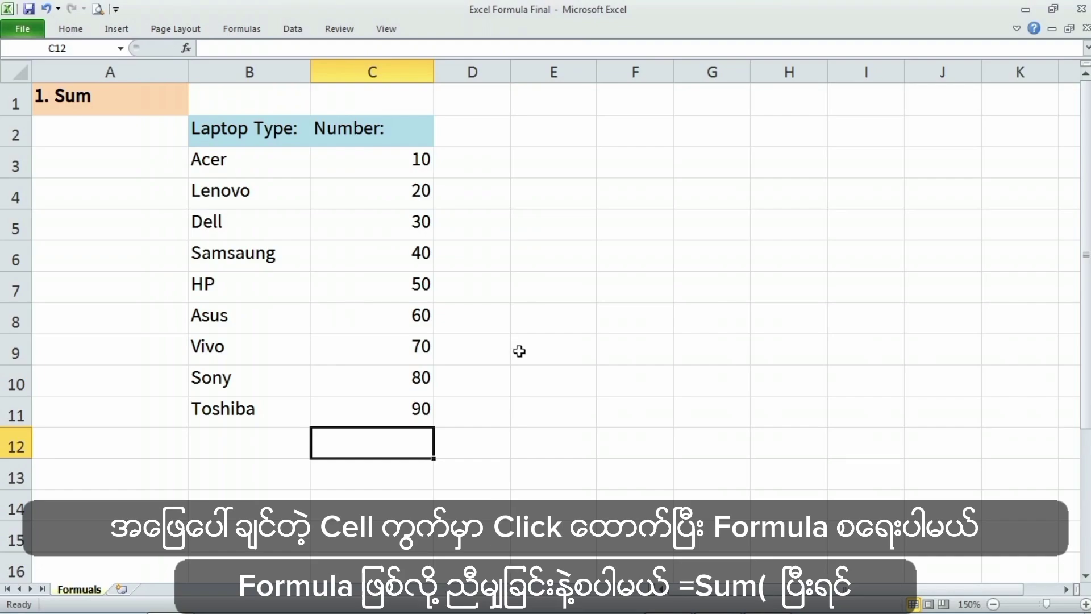
# Total the numbers in C3:C10 with a SUM formula in cell C12
pyautogui.write('=')
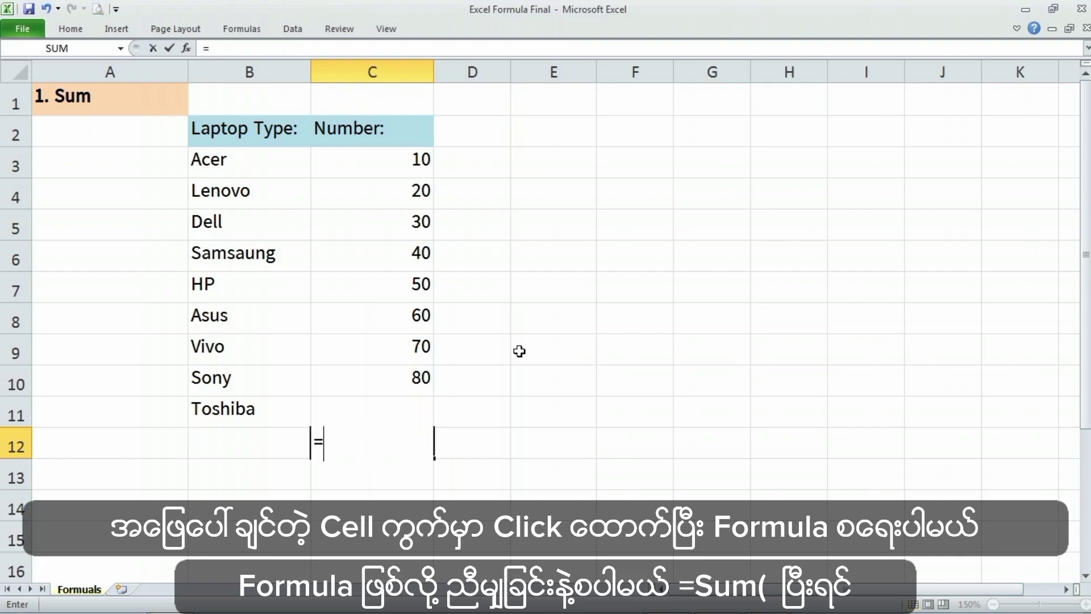
pyautogui.write('sum(')
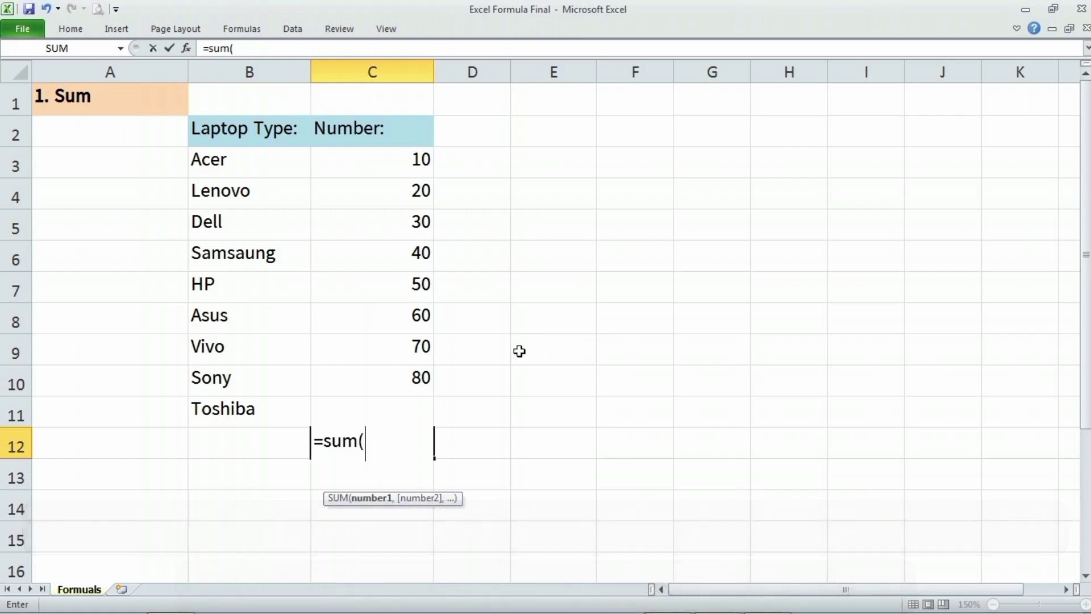
pyautogui.moveTo(407, 159); pyautogui.dragTo(410, 378)
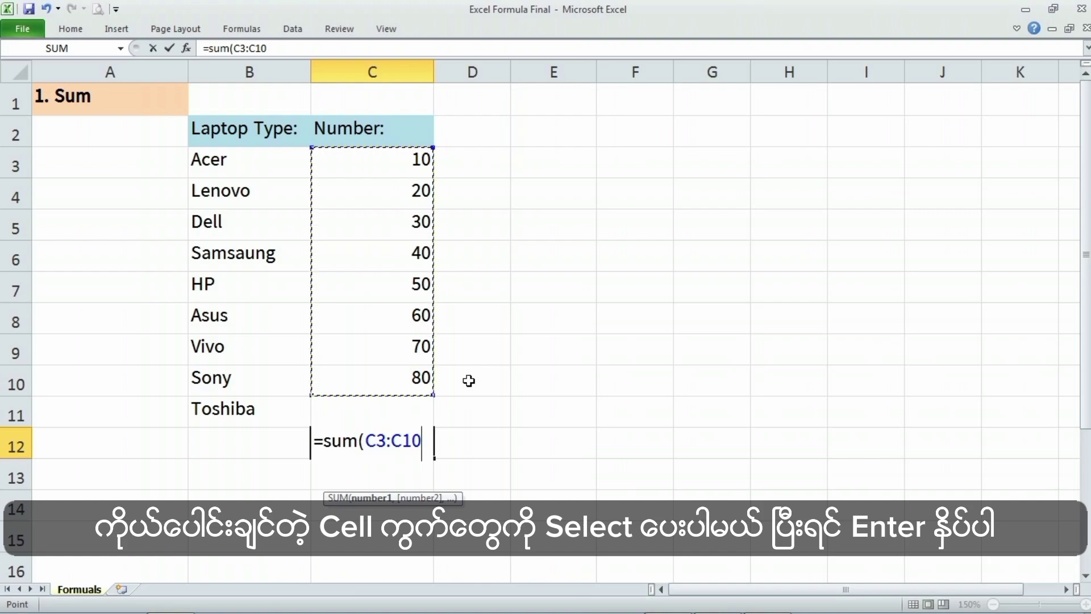
pyautogui.press('Return')
pyautogui.press('Up')
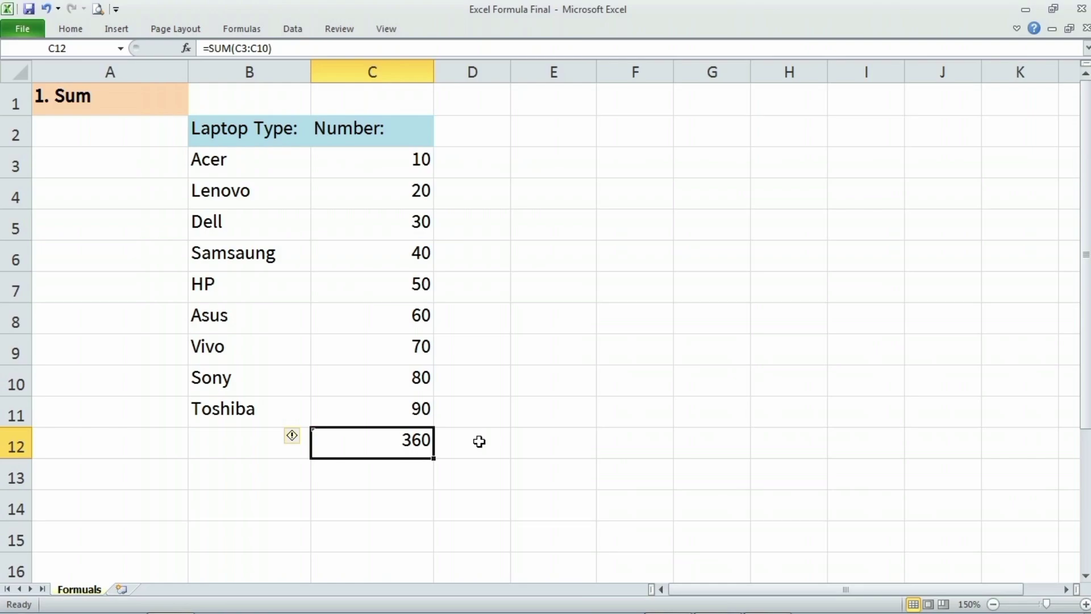
# Add 50 and 50 in cell C13 with the formula =SUM(50,50)
pyautogui.press('Down')
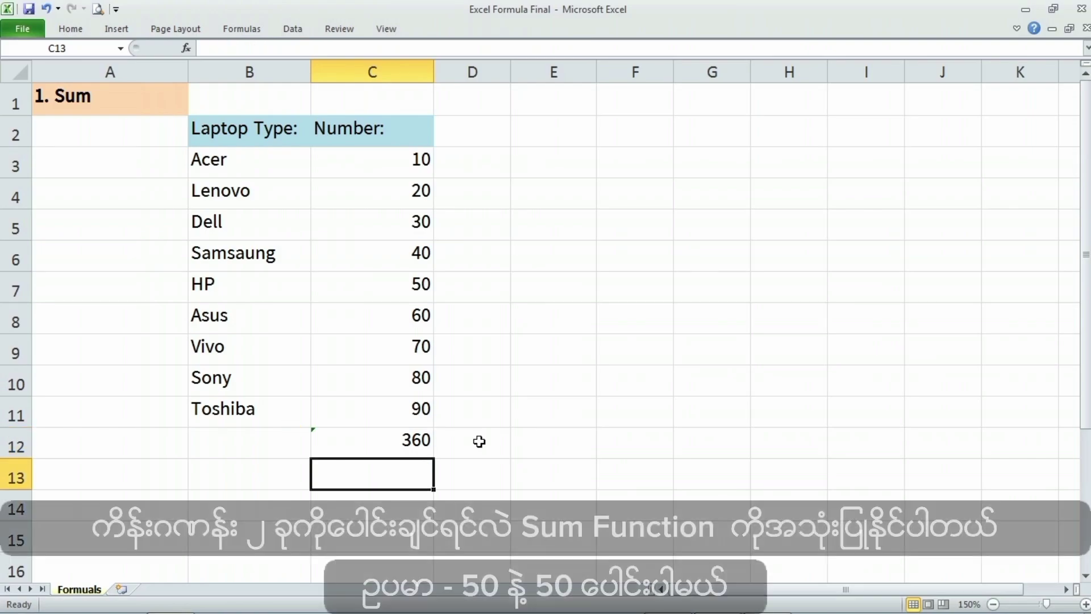
pyautogui.write('=sum')
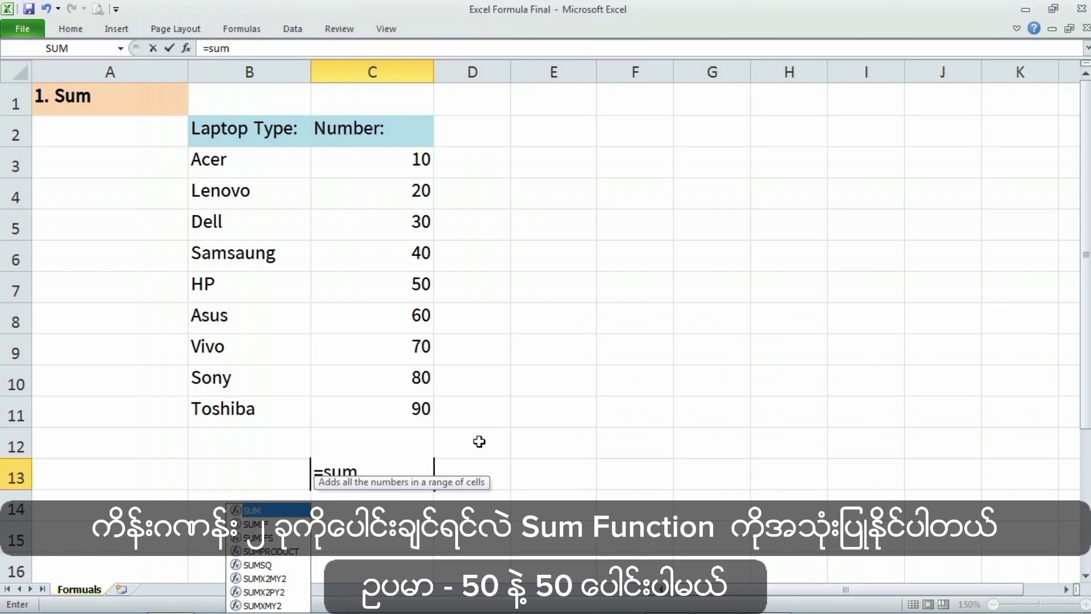
pyautogui.write('(')
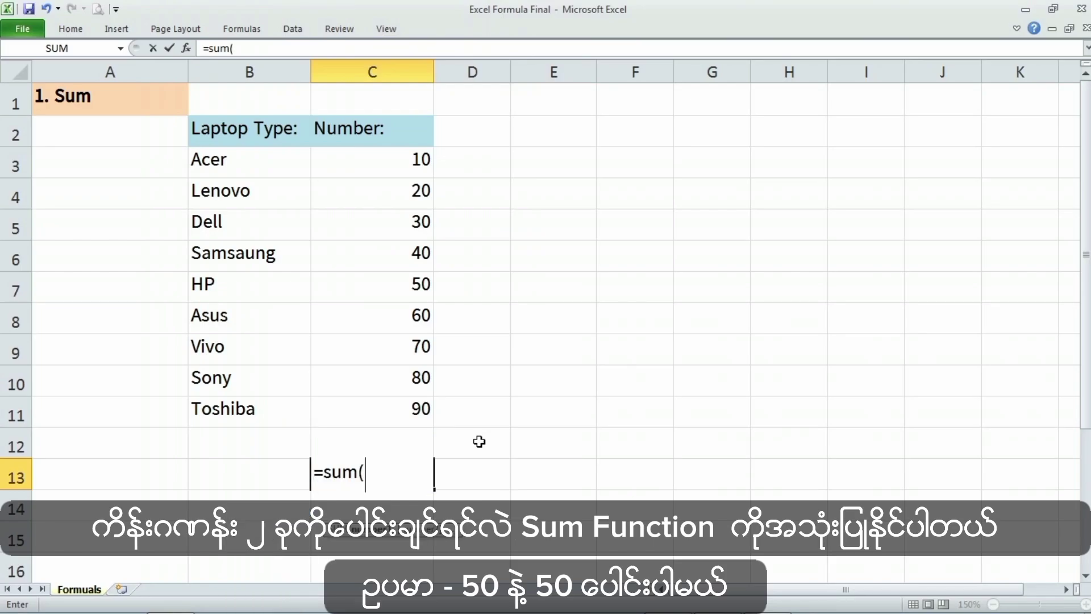
pyautogui.write('50,50')
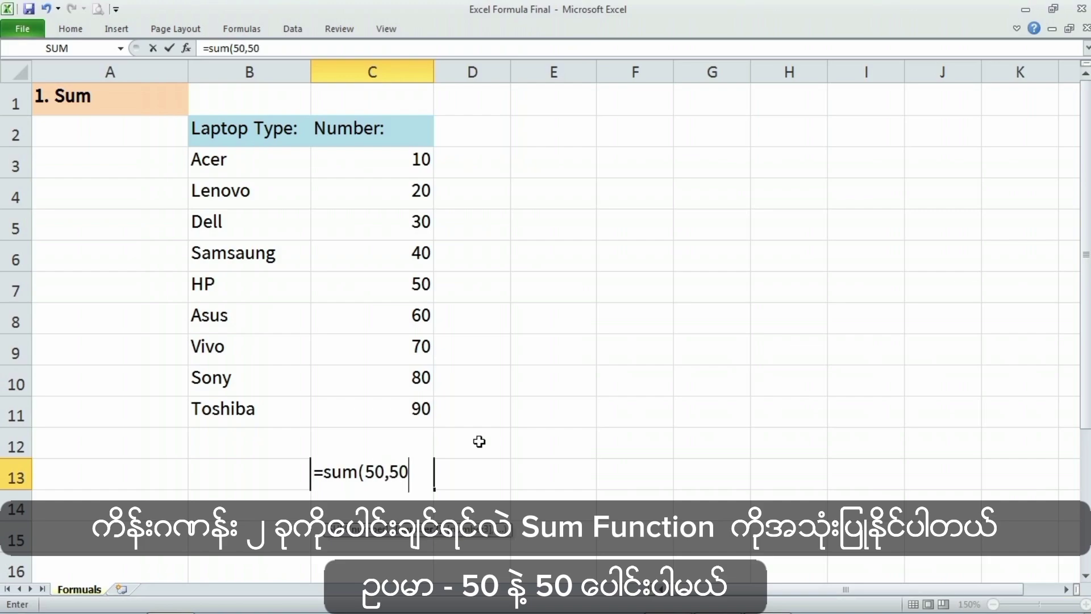
pyautogui.write(')')
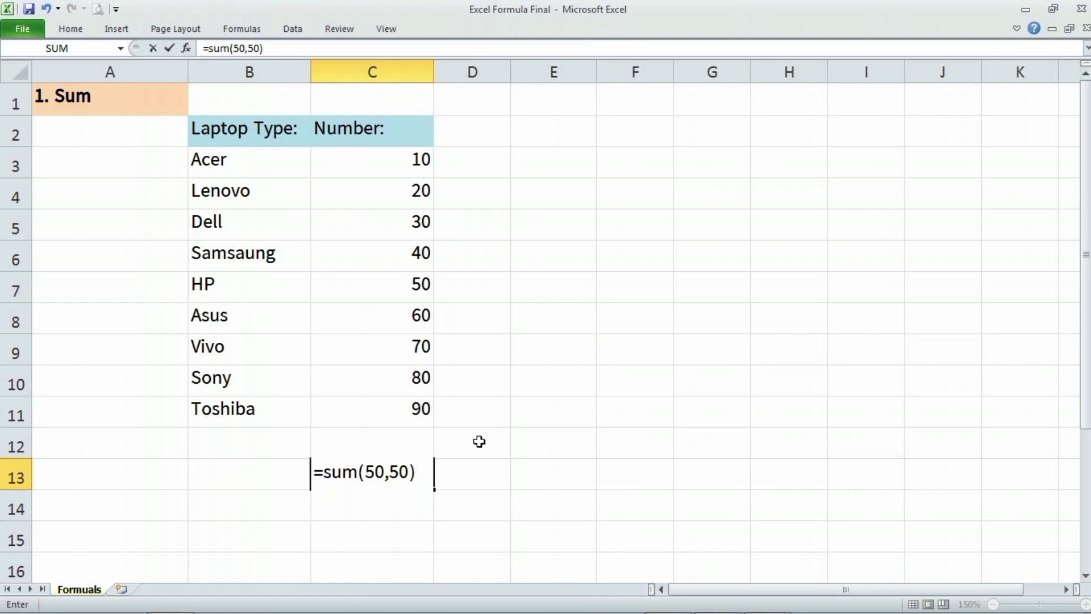
pyautogui.press('Return')
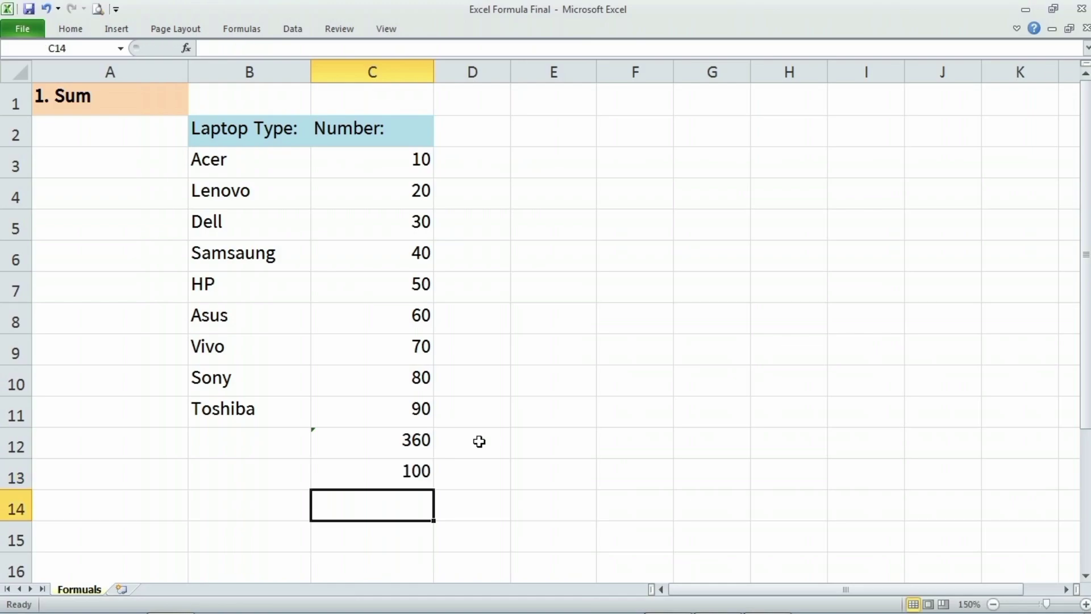
pyautogui.press('Up')
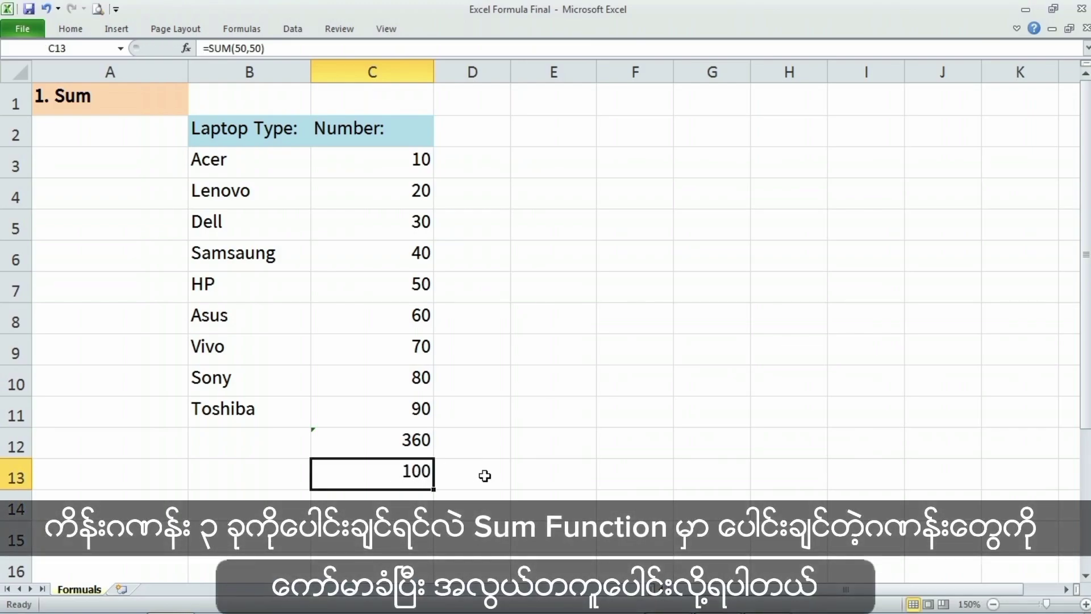
# Replace the formula in cell C13 with =SUM(100,200,300) to add three numbers
pyautogui.write('=sum9')
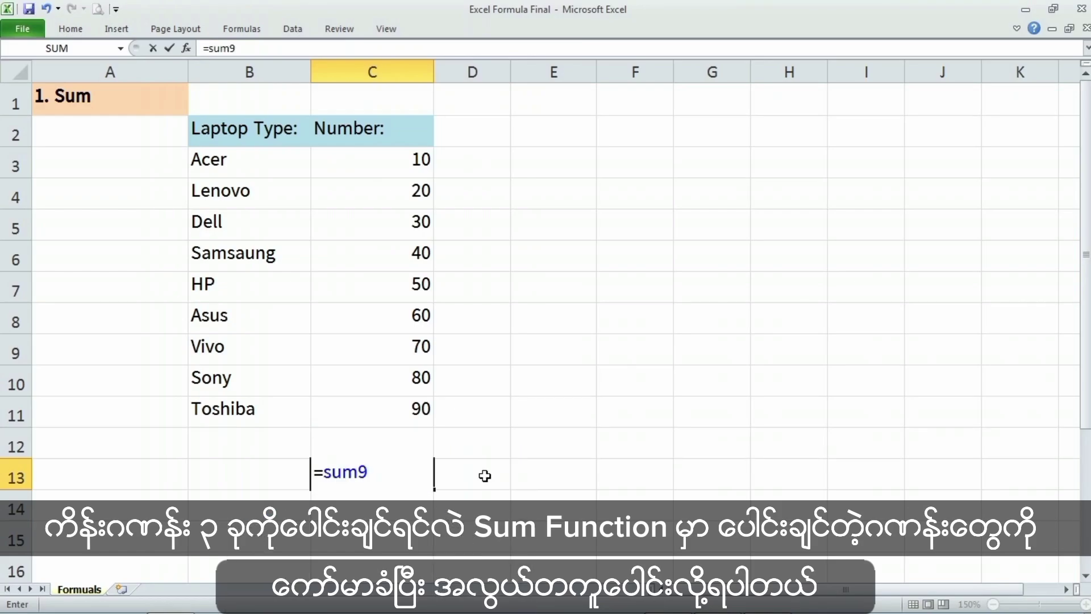
pyautogui.press('BackSpace')
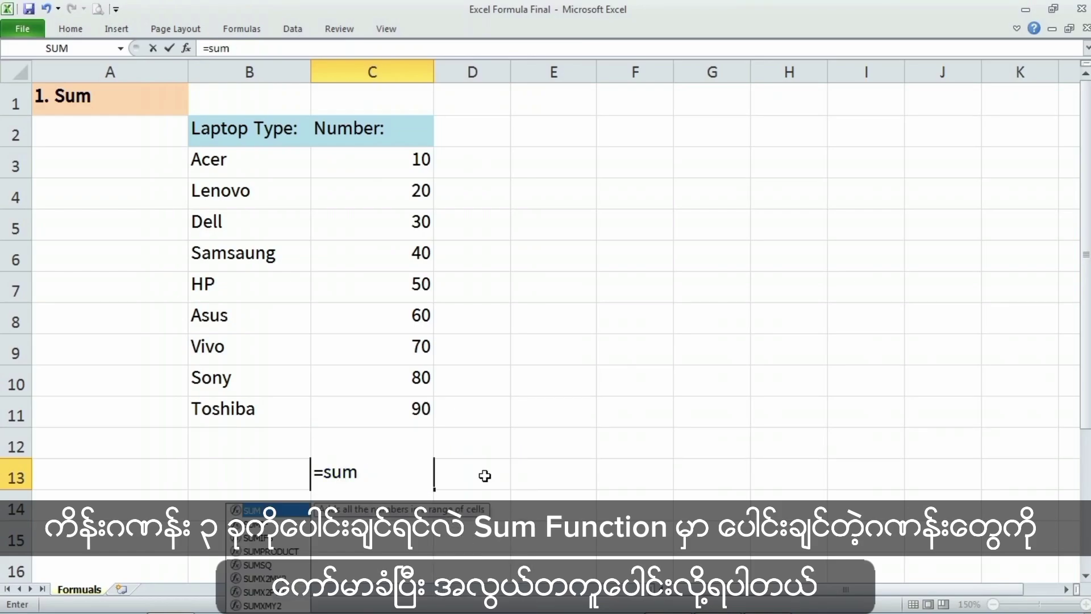
pyautogui.write('(')
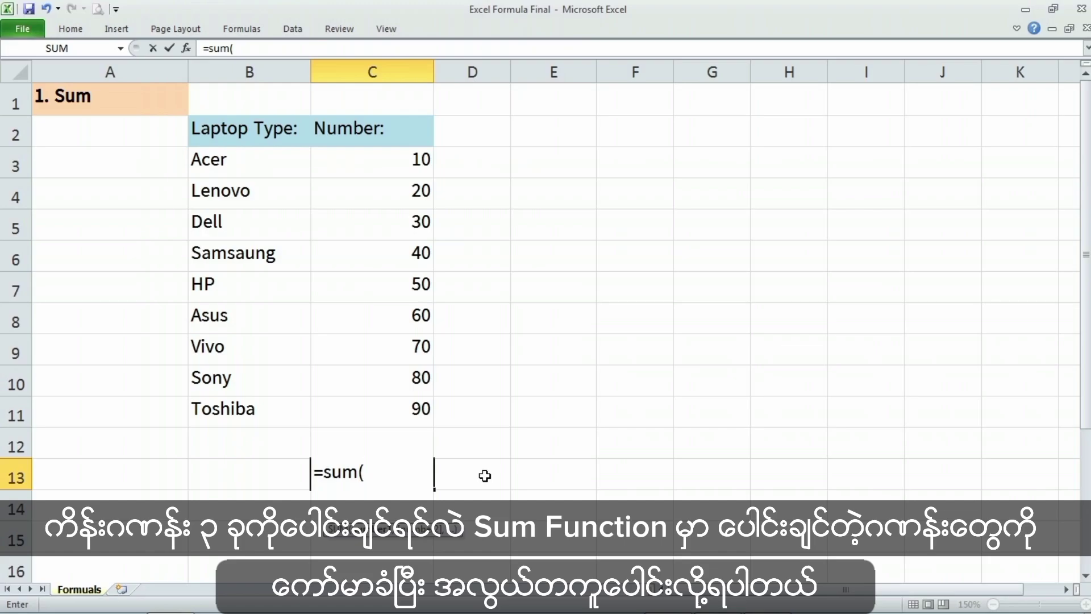
pyautogui.write('100,')
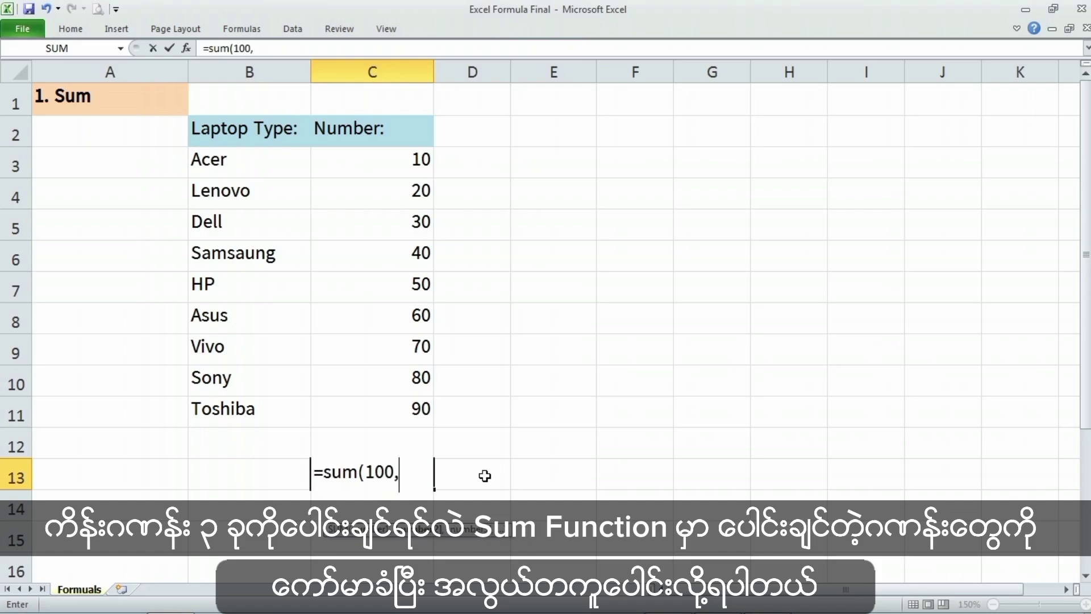
pyautogui.write('200,')
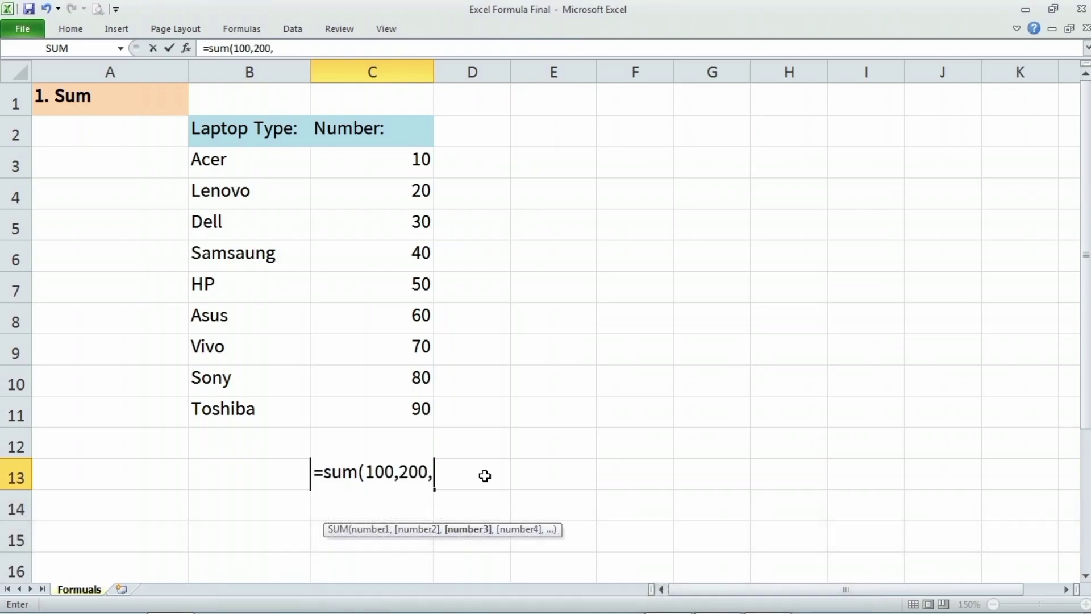
pyautogui.write('300)')
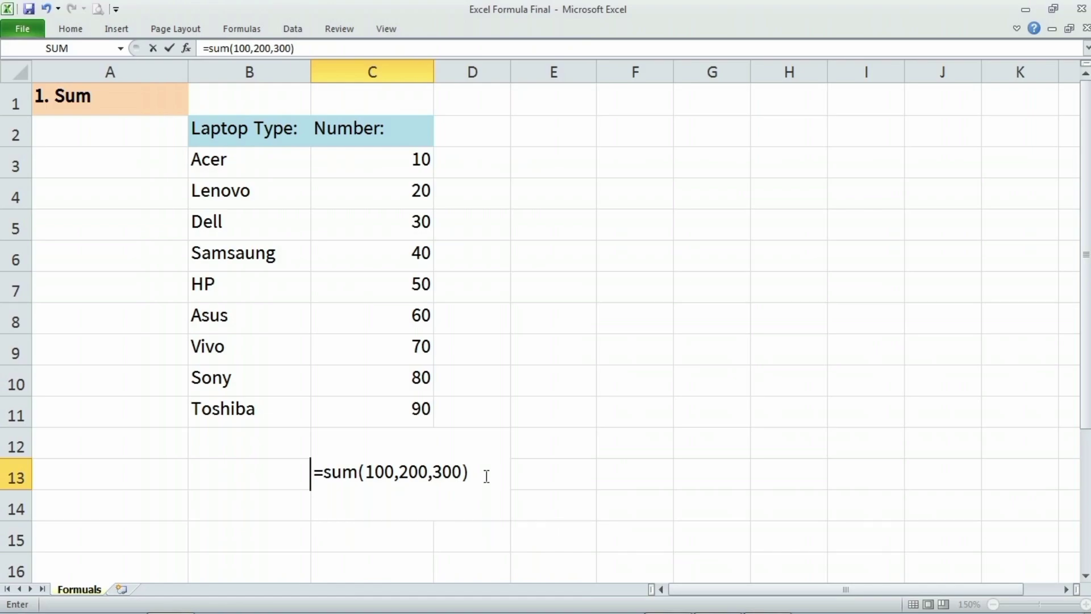
pyautogui.press('Return')
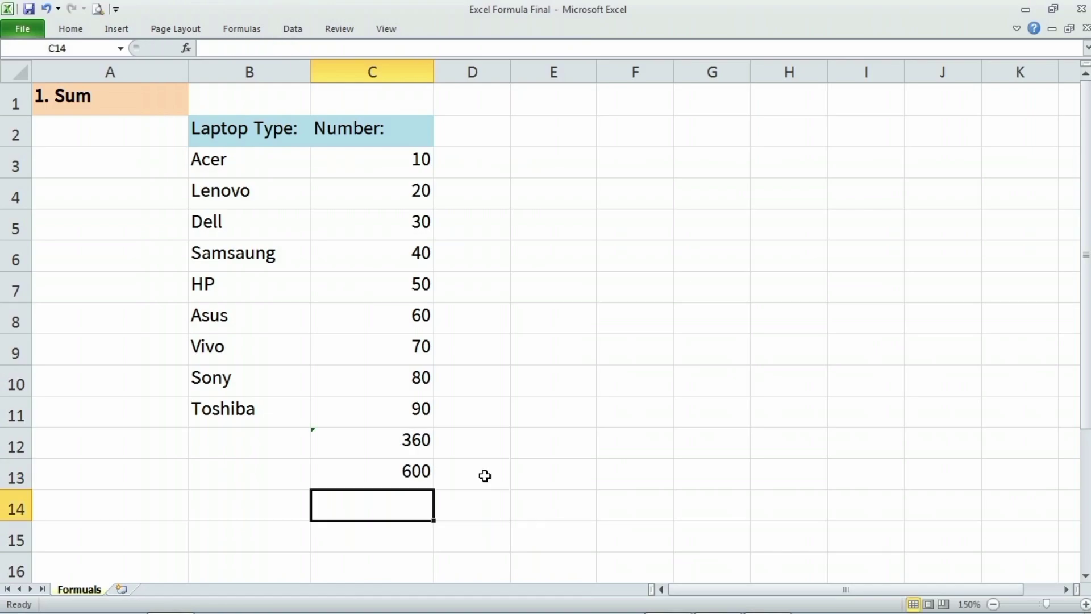
pyautogui.press('Up')
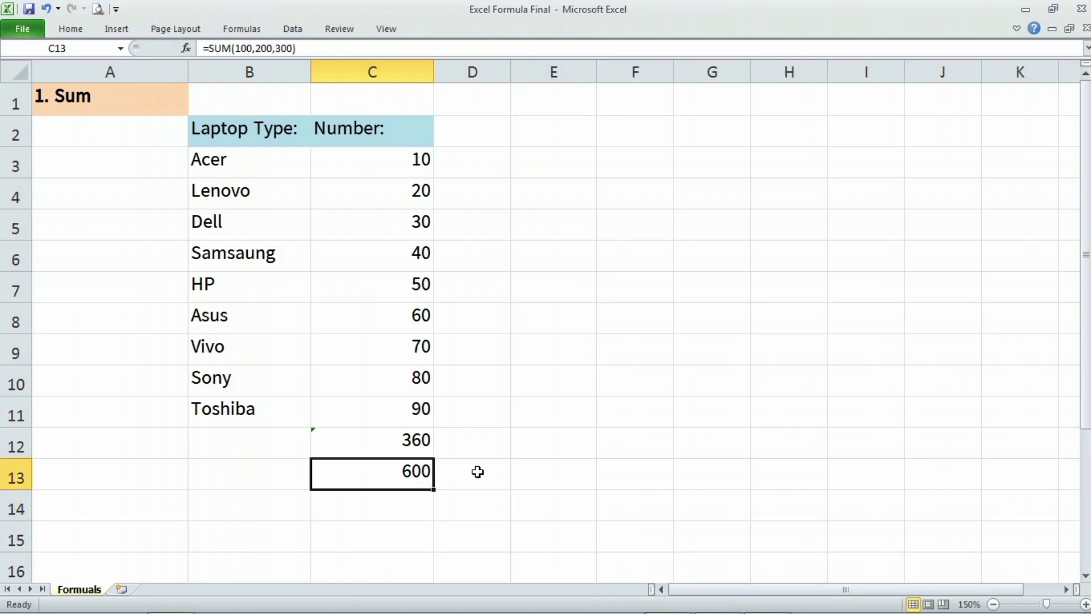
# Add the three numbers in cell C13 with plus signs instead, using =100+200+300
pyautogui.write('=')
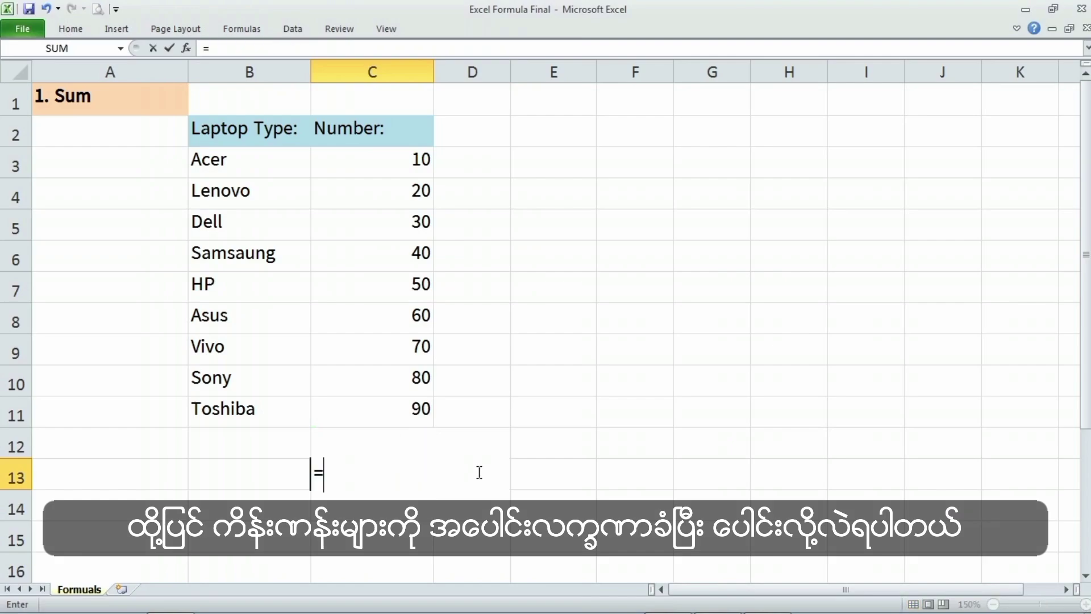
pyautogui.write('100+')
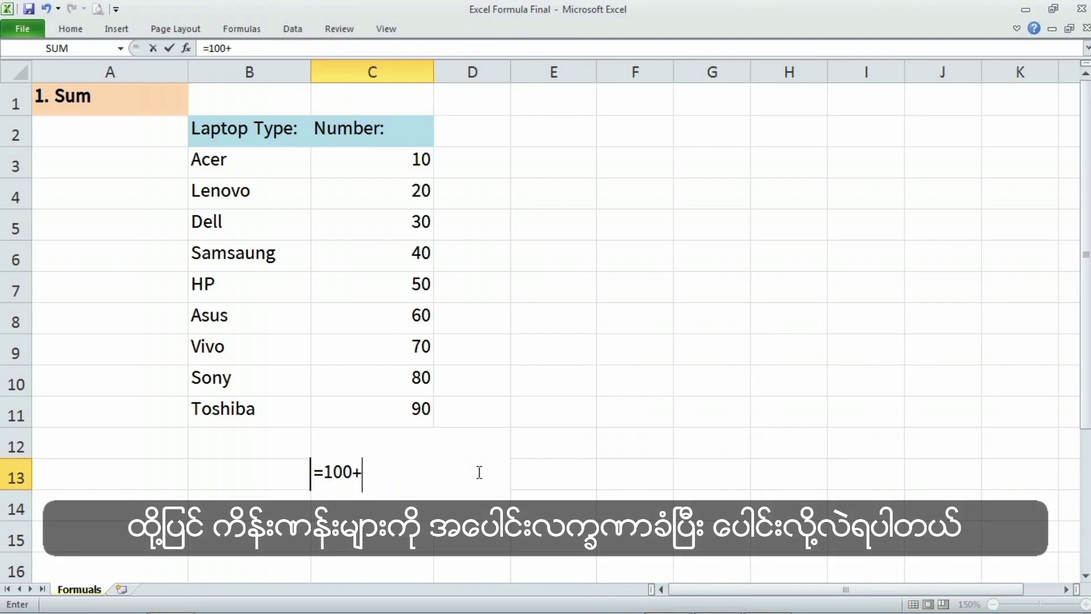
pyautogui.write('200+3')
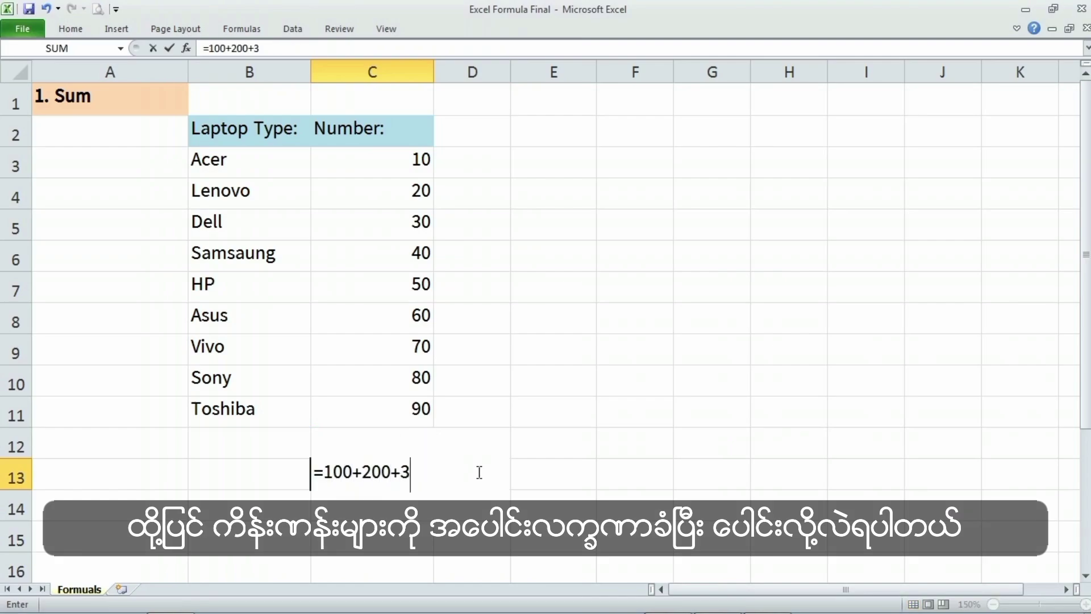
pyautogui.write('00')
pyautogui.press('Return')
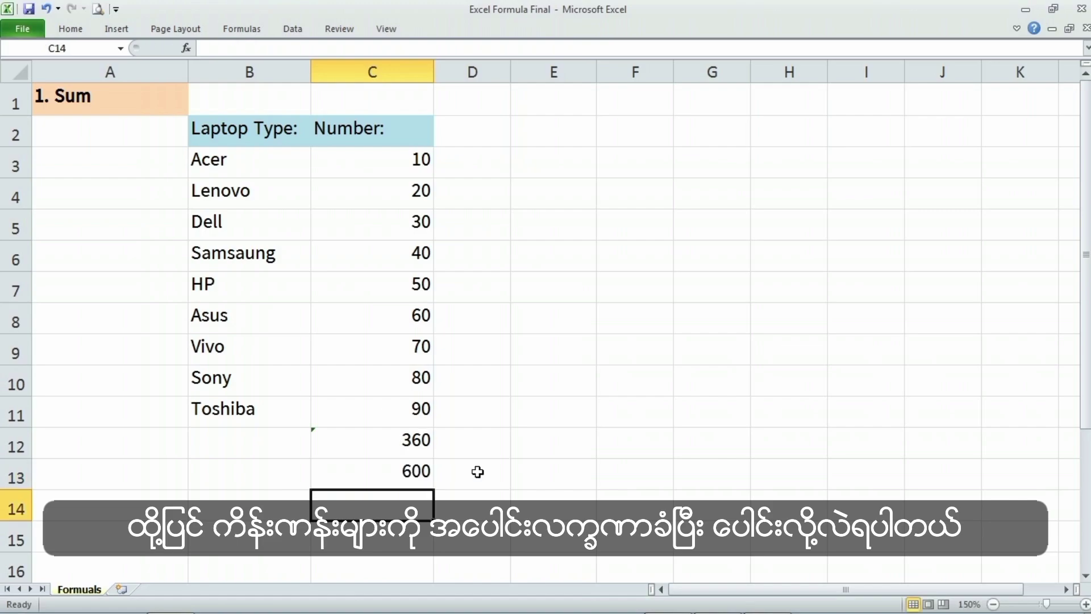
pyautogui.press('Up')
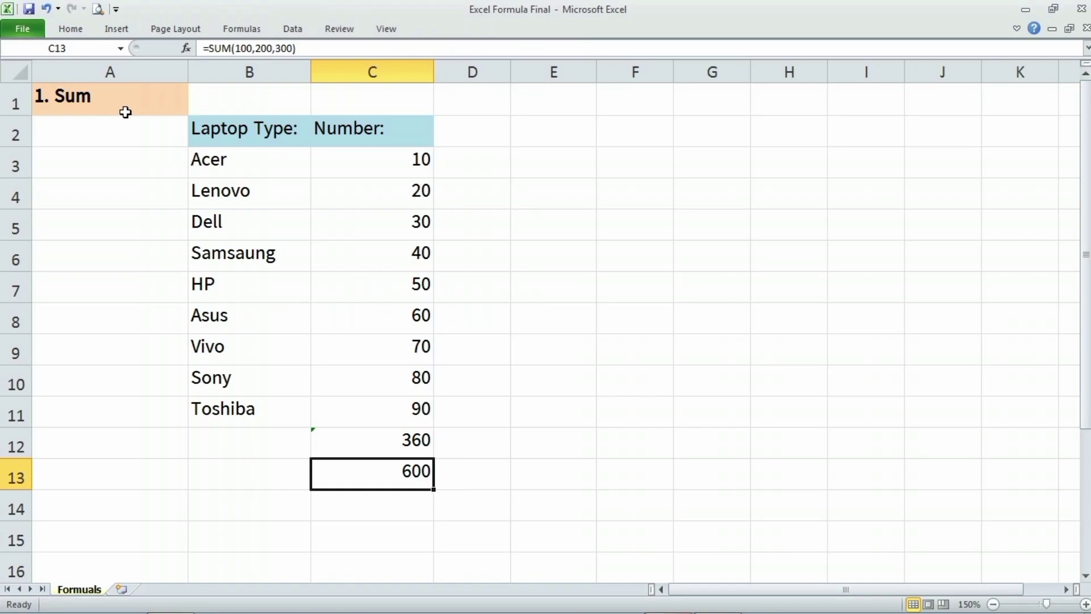
# Change the heading in cell A1 to "2. Average" and clear the results in cells C12 and C13
pyautogui.click(126, 111)
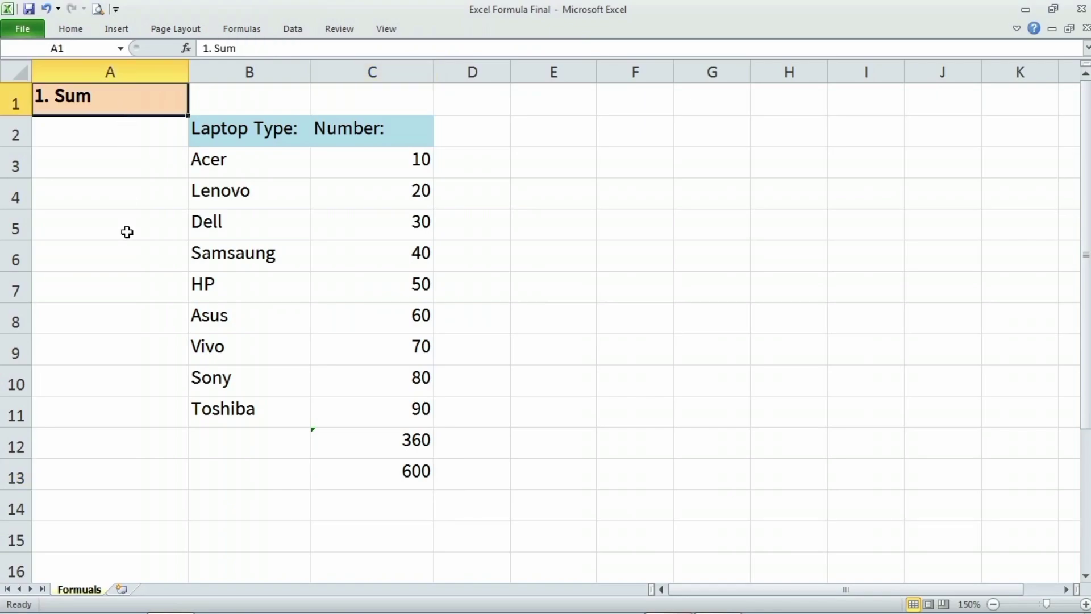
pyautogui.write('2.')
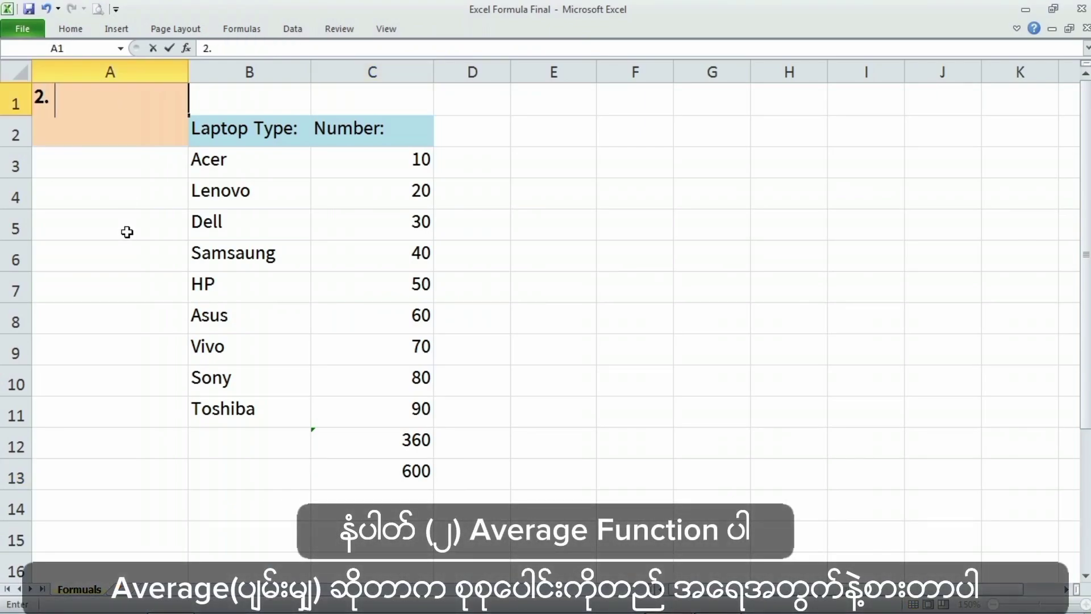
pyautogui.write(' Average')
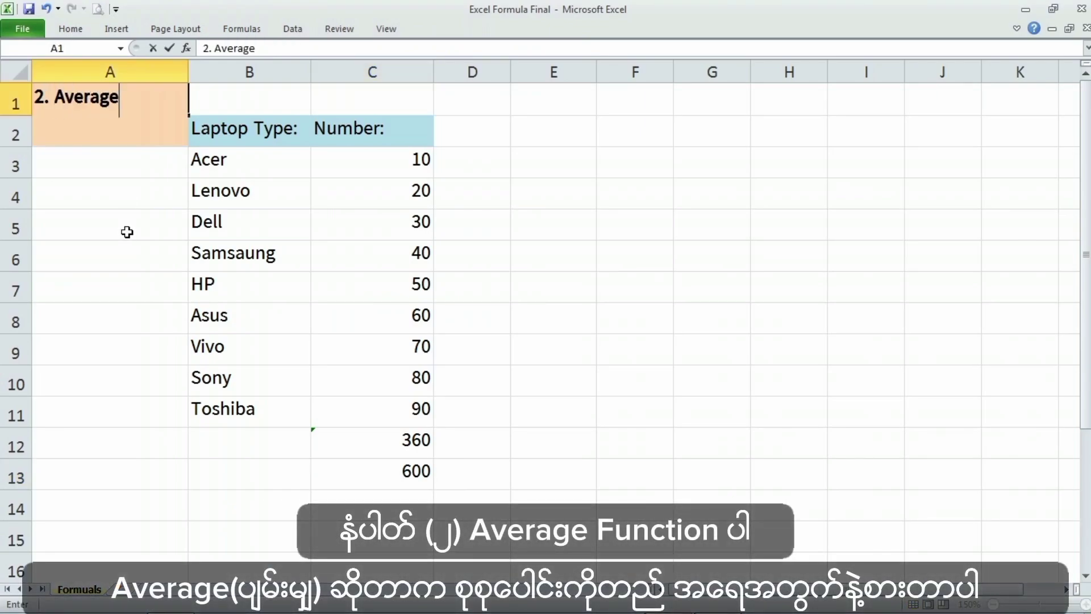
pyautogui.press('Return')
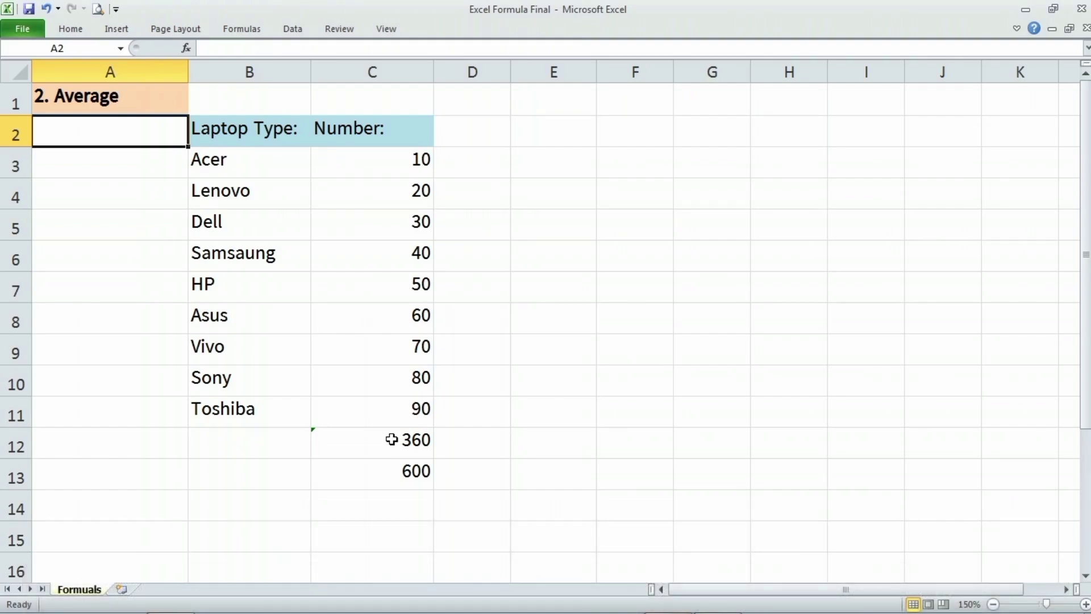
pyautogui.moveTo(391, 439); pyautogui.dragTo(401, 467)
pyautogui.press('Delete')
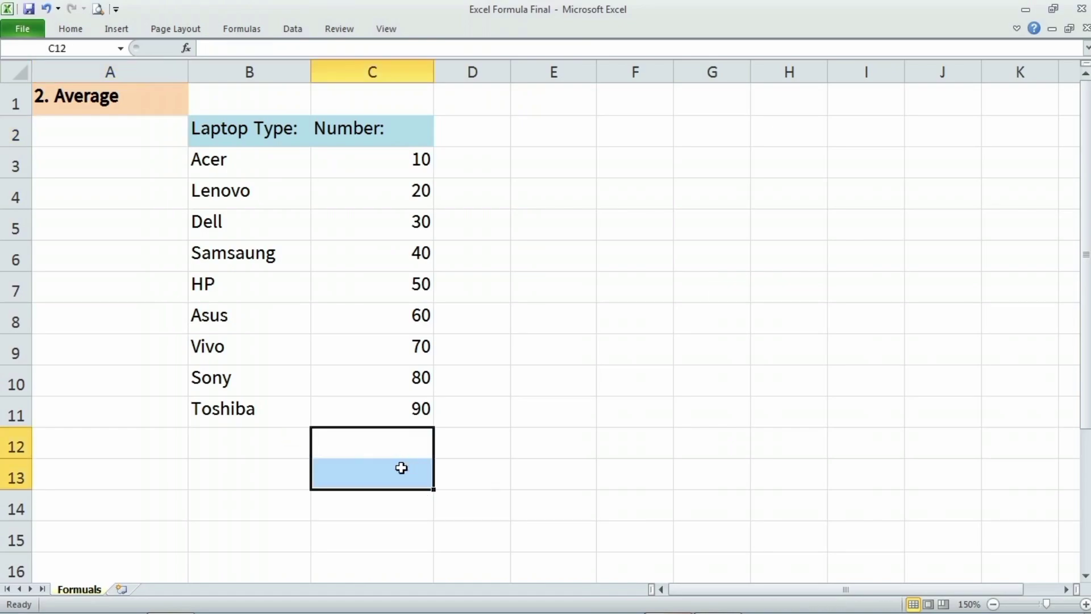
# Total all the laptop numbers in C3:C11 with a SUM formula in cell C13
pyautogui.click(402, 469)
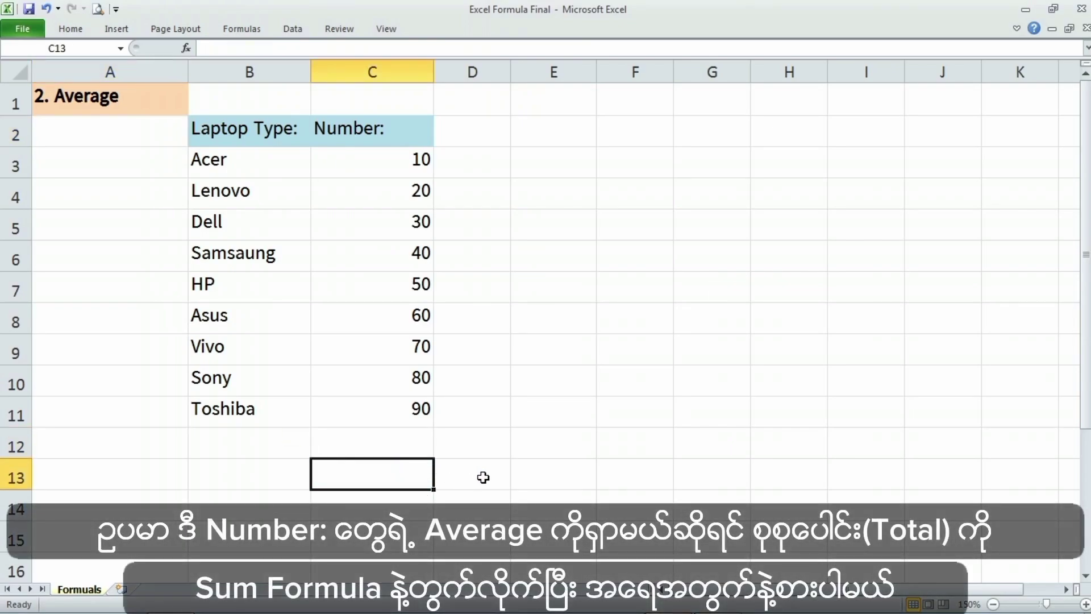
pyautogui.write('=')
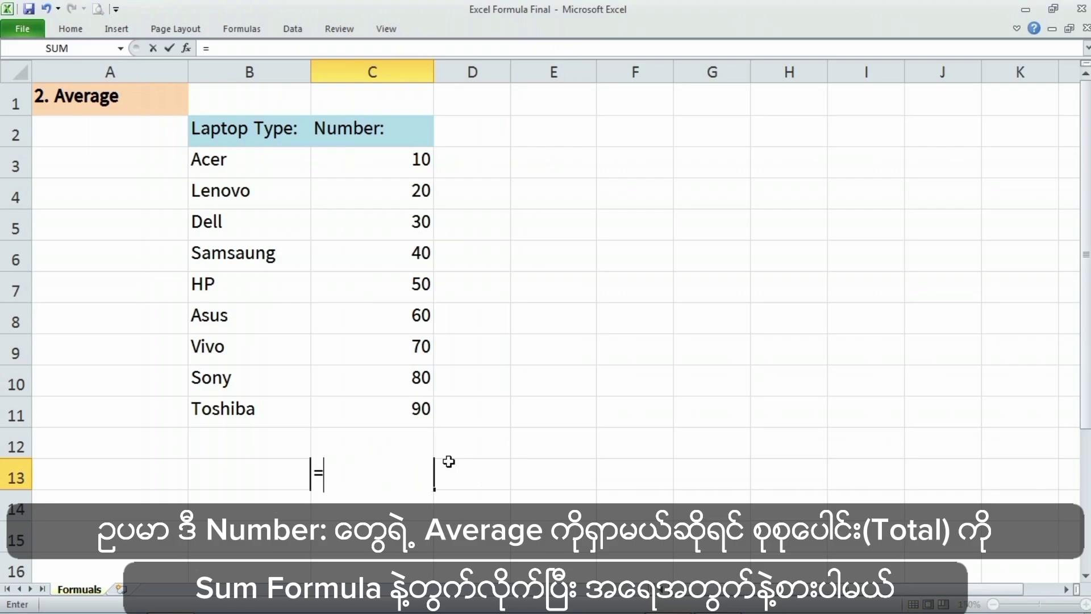
pyautogui.write('sum(')
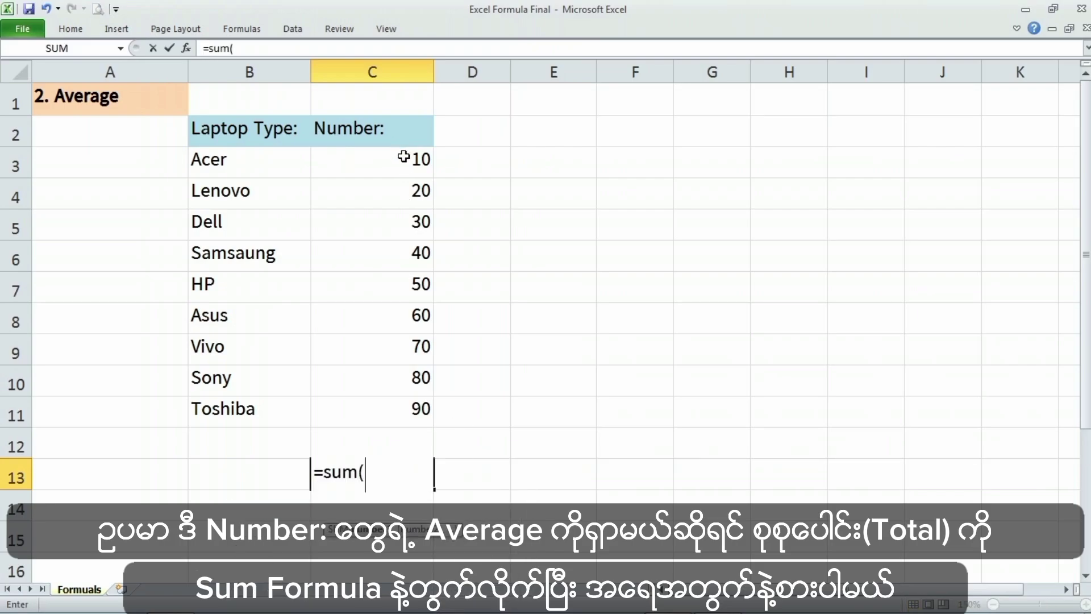
pyautogui.moveTo(403, 157); pyautogui.dragTo(412, 409)
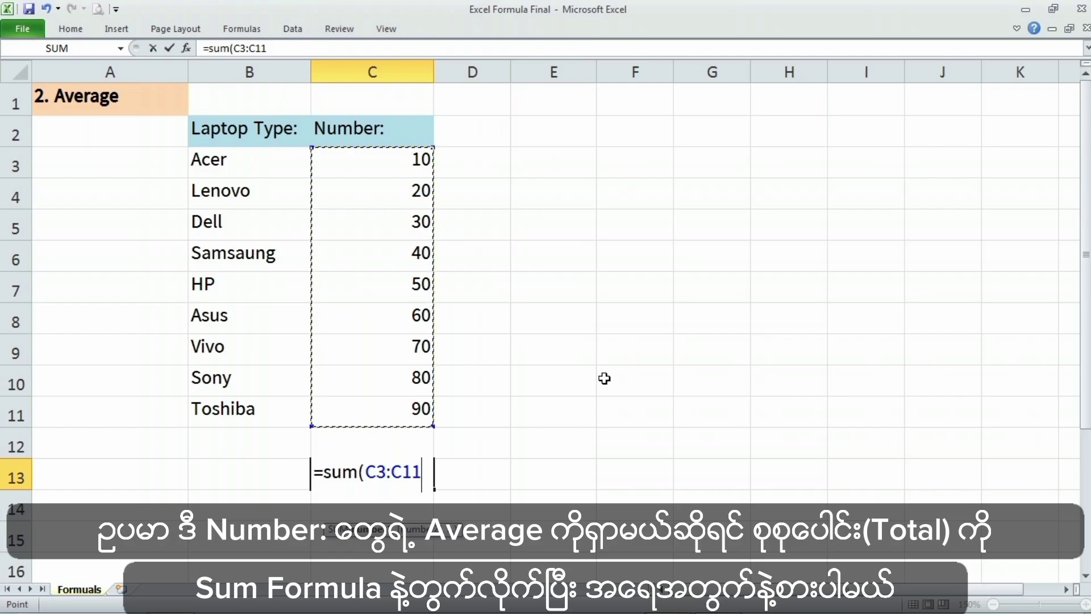
pyautogui.press('Return')
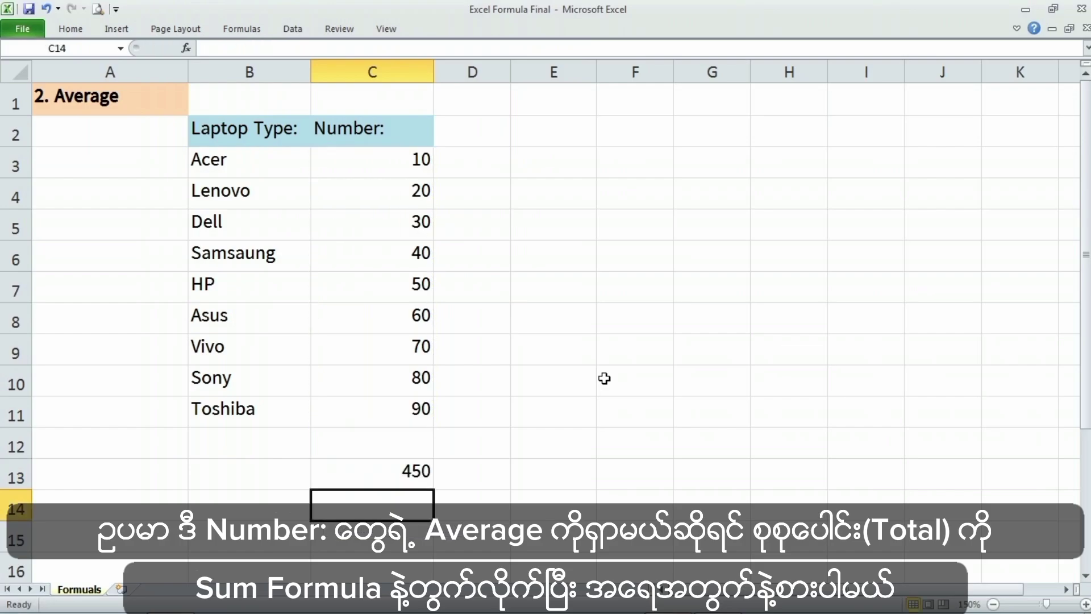
pyautogui.press('Up')
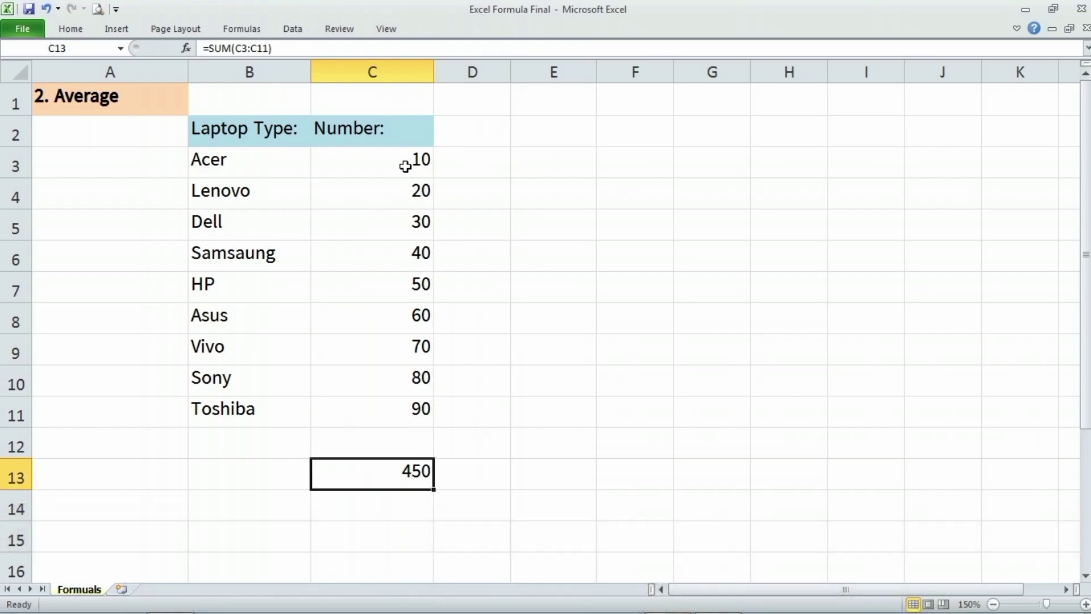
# Label the sum of the laptop numbers by entering "Total:" in cell B13
pyautogui.moveTo(405, 166); pyautogui.dragTo(401, 410)
pyautogui.click(414, 470)
pyautogui.press('Down')
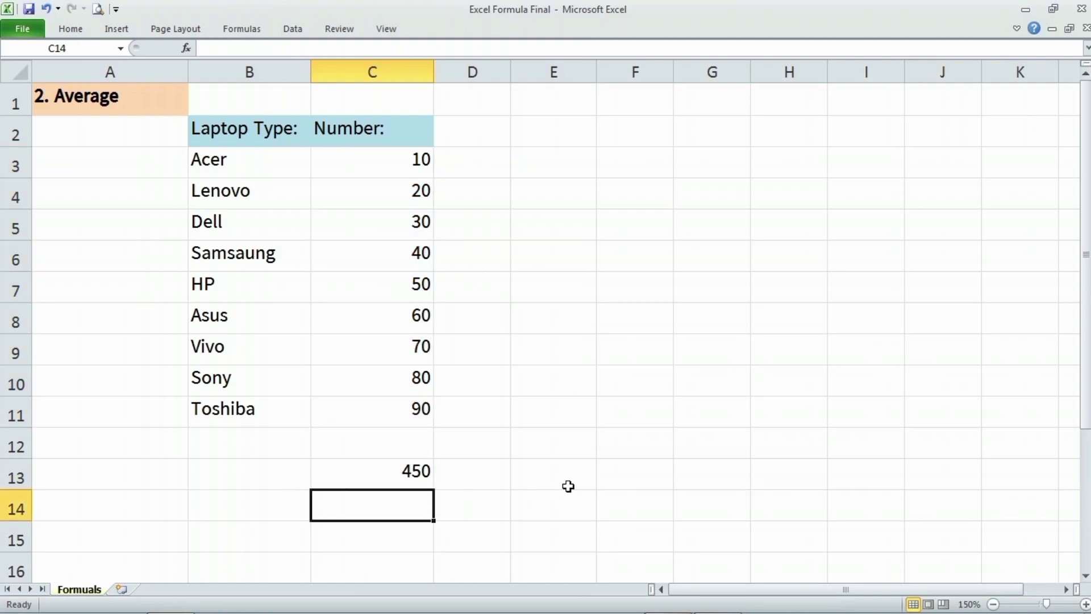
pyautogui.press('Left')
pyautogui.press('Up')
pyautogui.write('t')
pyautogui.press('BackSpace')
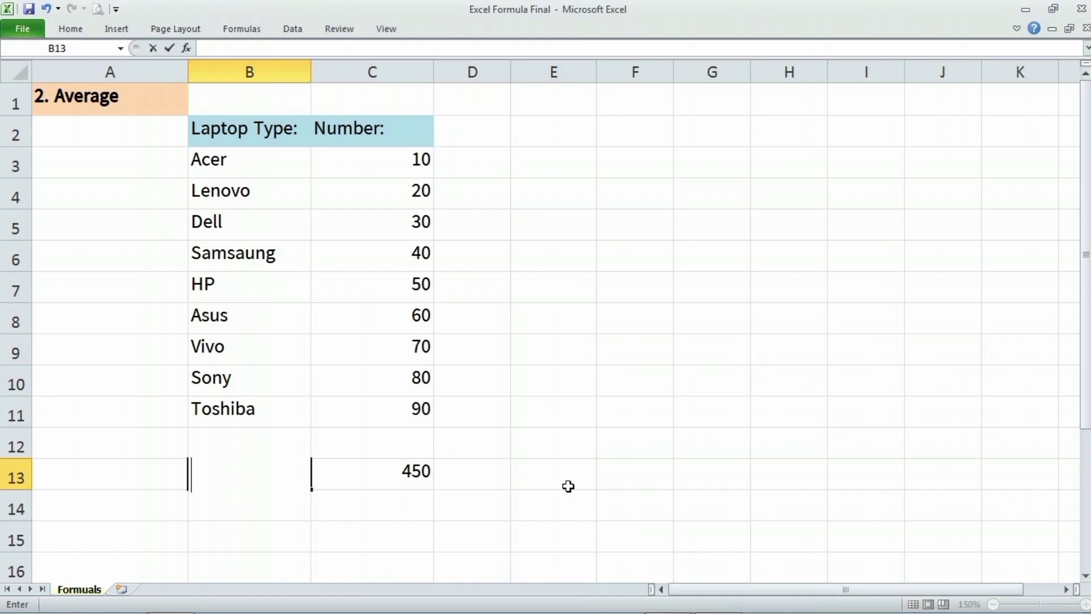
pyautogui.write('Total')
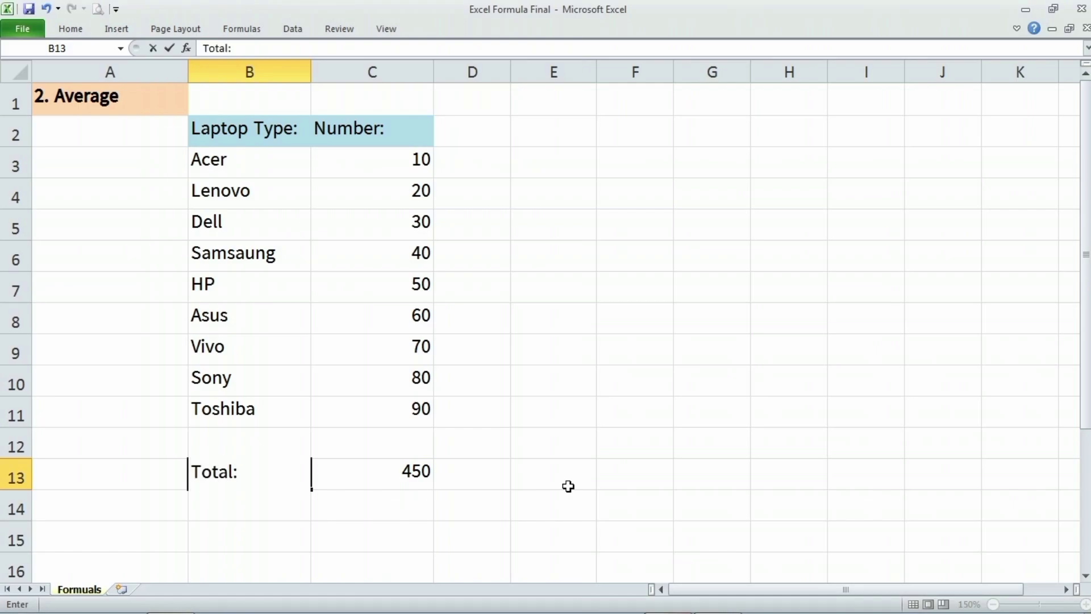
pyautogui.write(':')
pyautogui.press('Tab')
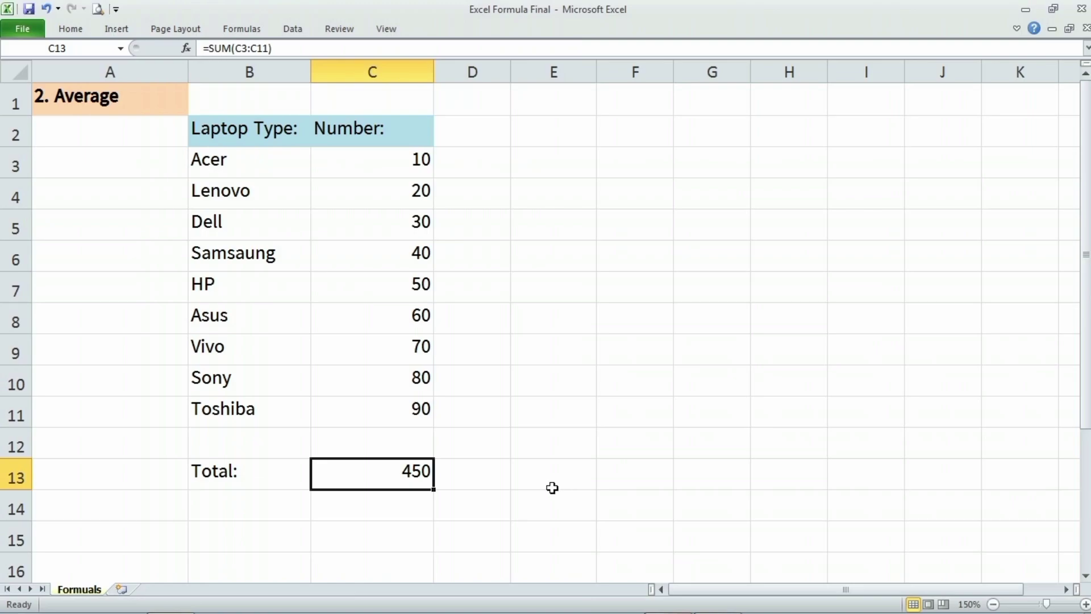
# Count the number cells in C3:C11 one by one and check the total in C13
pyautogui.moveTo(402, 176); pyautogui.dragTo(416, 405)
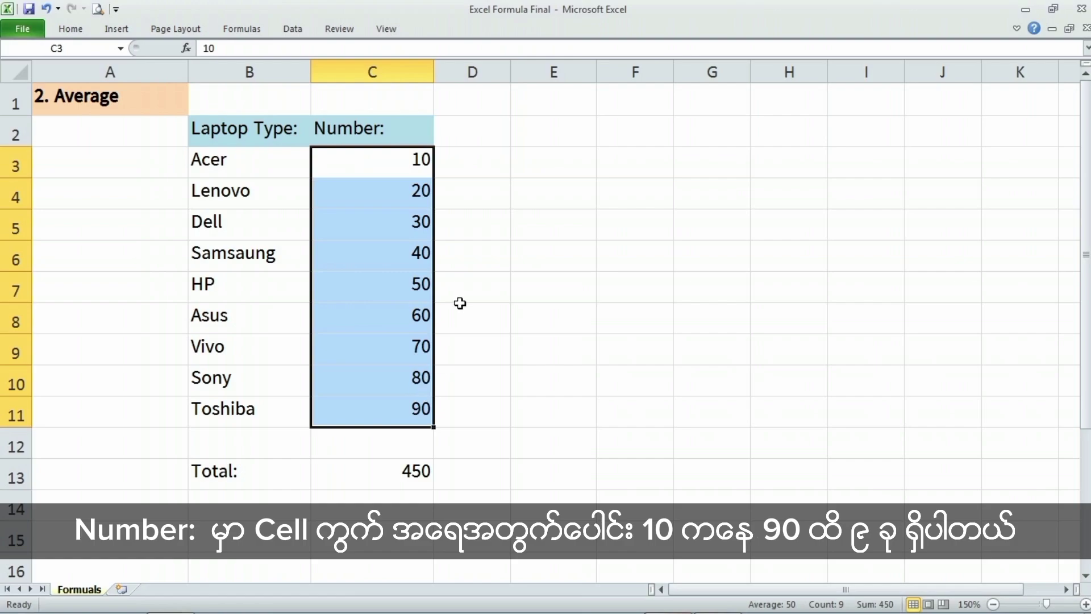
pyautogui.click(394, 167)
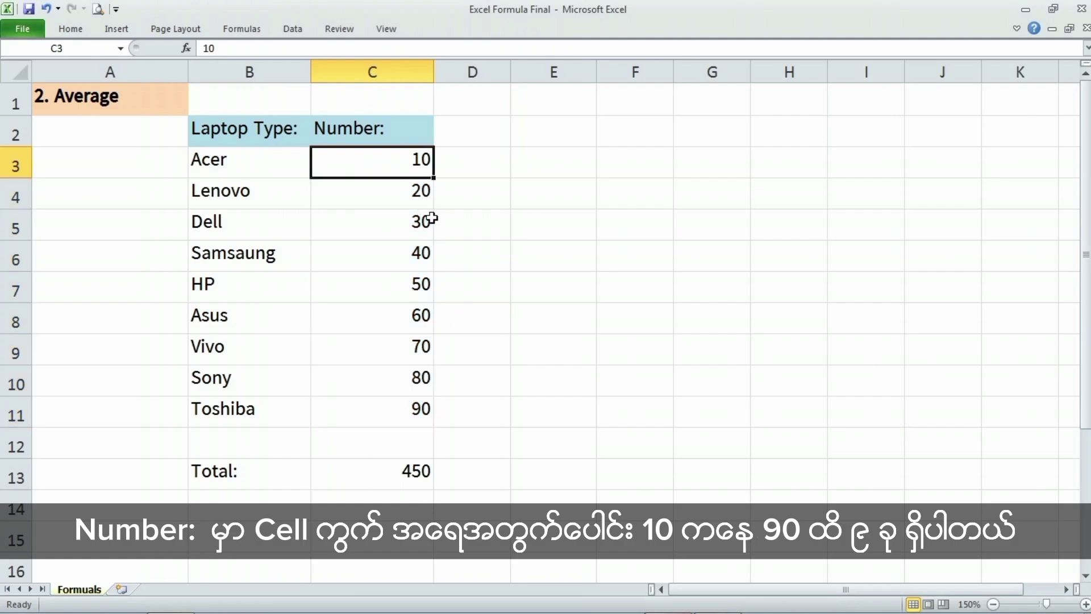
pyautogui.keyDown('ctrl'); pyautogui.click(419, 188); pyautogui.keyUp('ctrl')
pyautogui.keyDown('ctrl'); pyautogui.click(405, 232); pyautogui.keyUp('ctrl')
pyautogui.keyDown('ctrl'); pyautogui.click(407, 259); pyautogui.keyUp('ctrl')
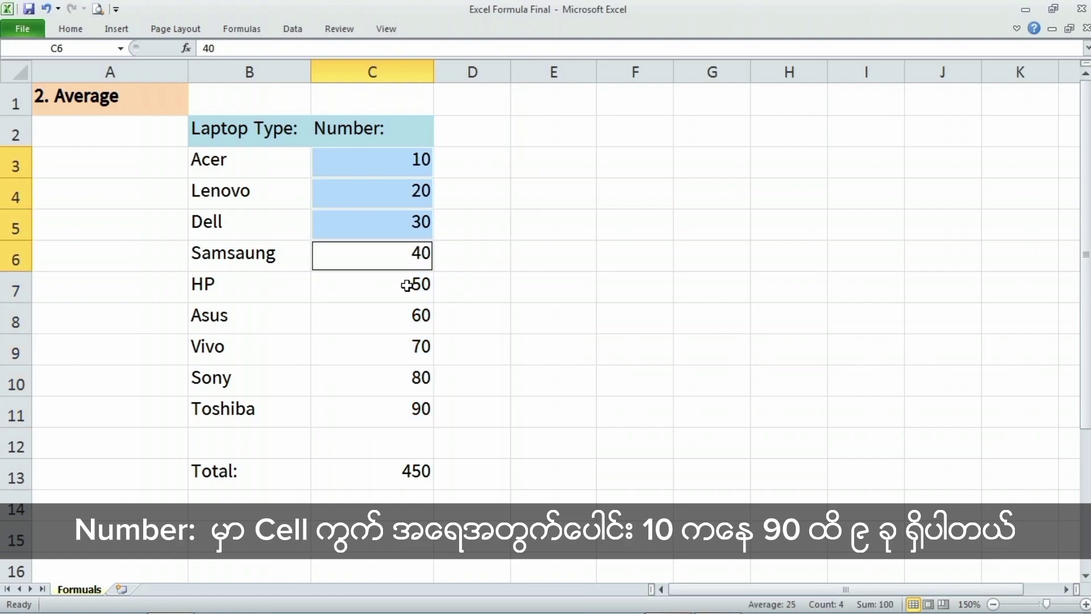
pyautogui.keyDown('ctrl'); pyautogui.click(411, 286); pyautogui.keyUp('ctrl')
pyautogui.keyDown('ctrl'); pyautogui.click(419, 316); pyautogui.keyUp('ctrl')
pyautogui.keyDown('ctrl'); pyautogui.click(420, 346); pyautogui.keyUp('ctrl')
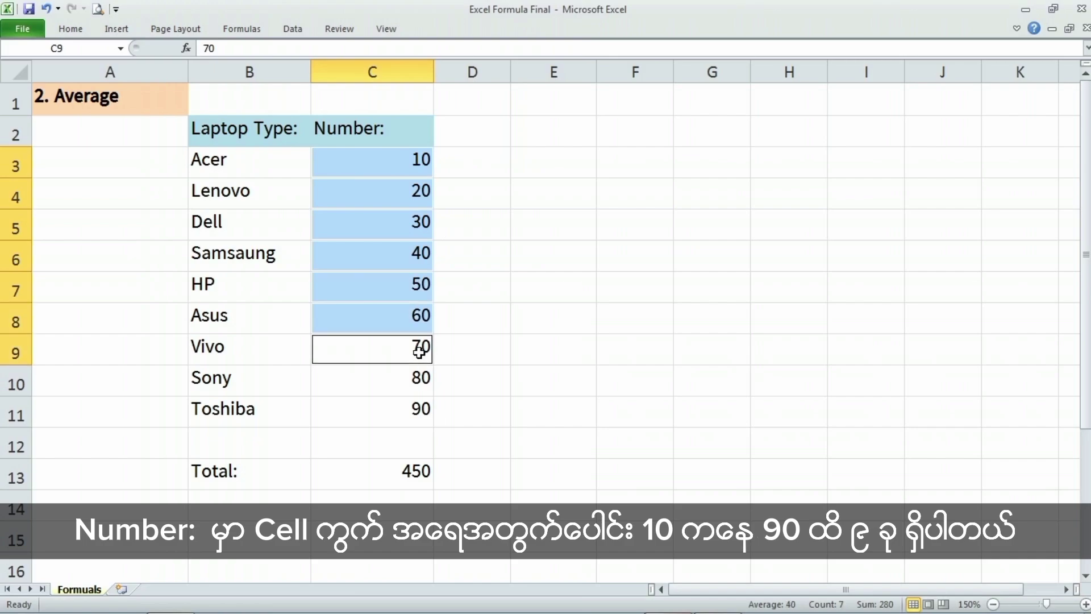
pyautogui.keyDown('ctrl'); pyautogui.click(429, 381); pyautogui.keyUp('ctrl')
pyautogui.keyDown('ctrl'); pyautogui.click(425, 407); pyautogui.keyUp('ctrl')
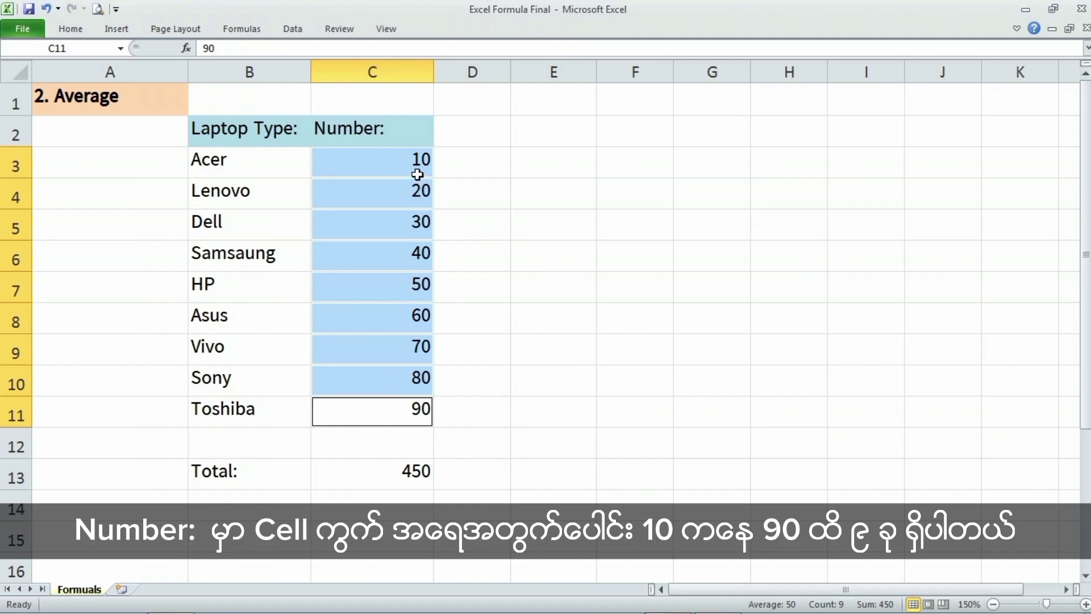
pyautogui.moveTo(404, 160); pyautogui.dragTo(414, 409)
pyautogui.click(414, 475)
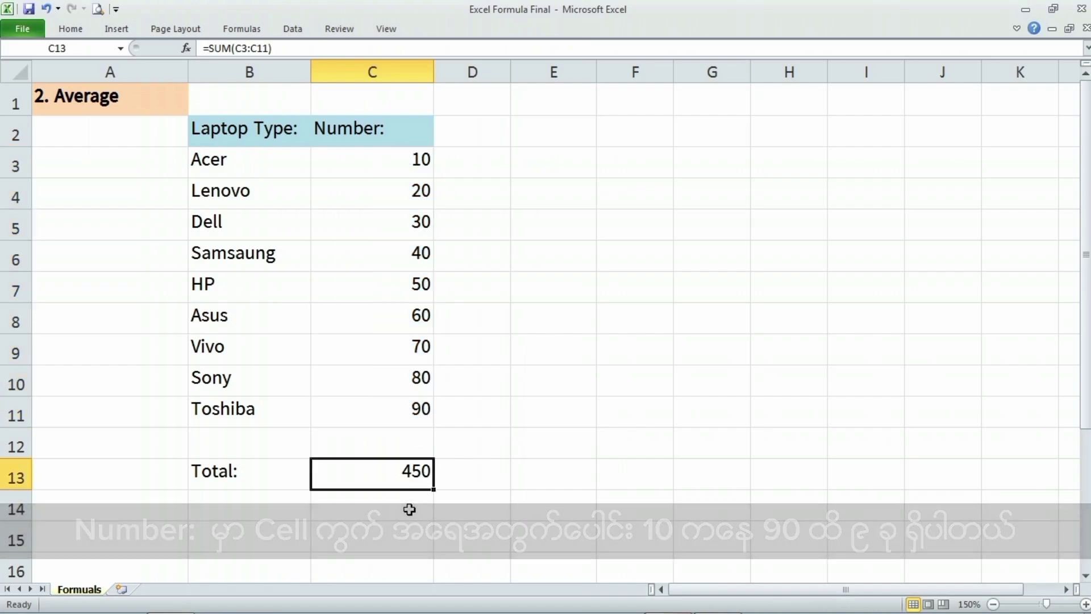
# Calculate the average manually in cell C14 with the formula =450/9
pyautogui.click(422, 493)
pyautogui.write('=')
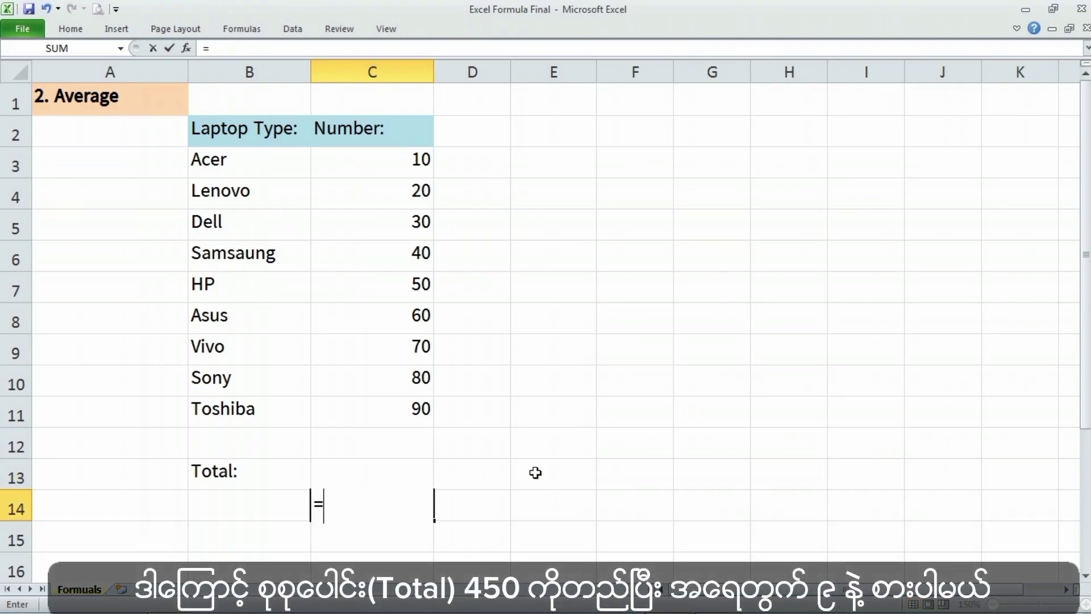
pyautogui.write('450/')
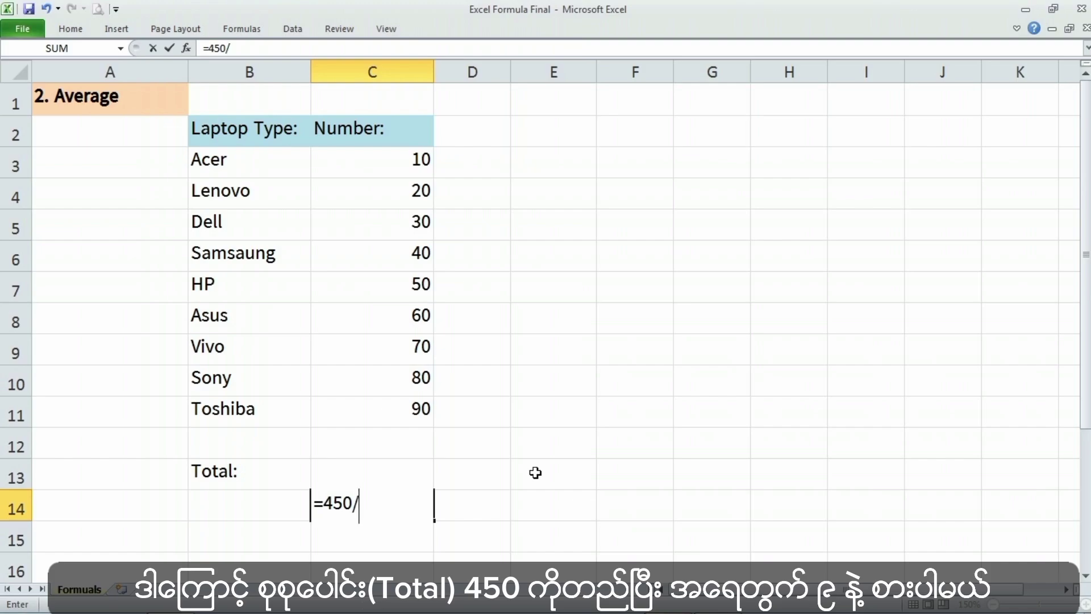
pyautogui.write('9')
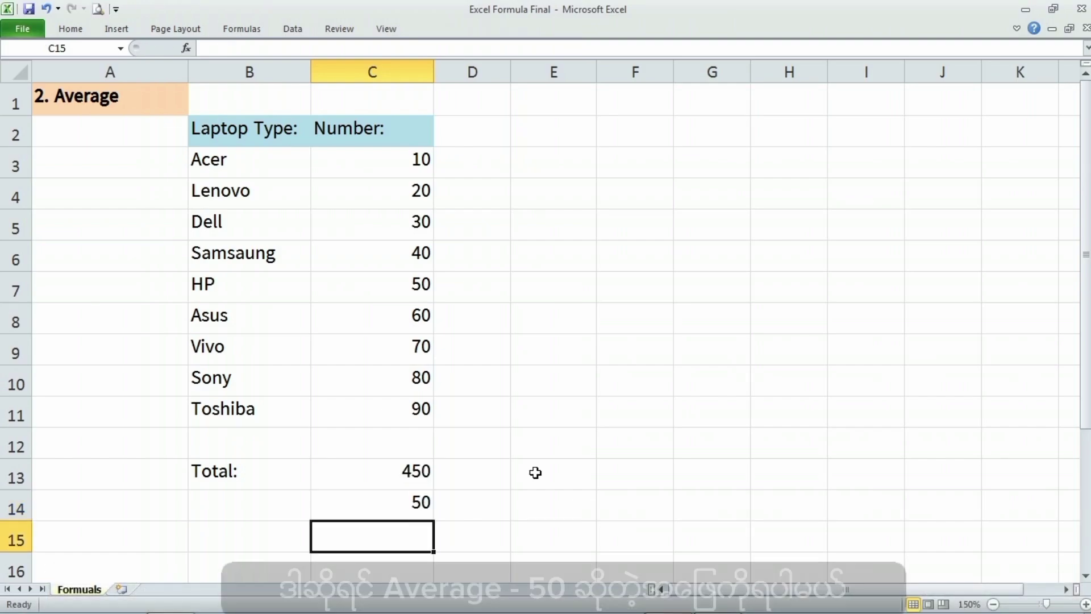
pyautogui.press('Return')
pyautogui.press('Up')
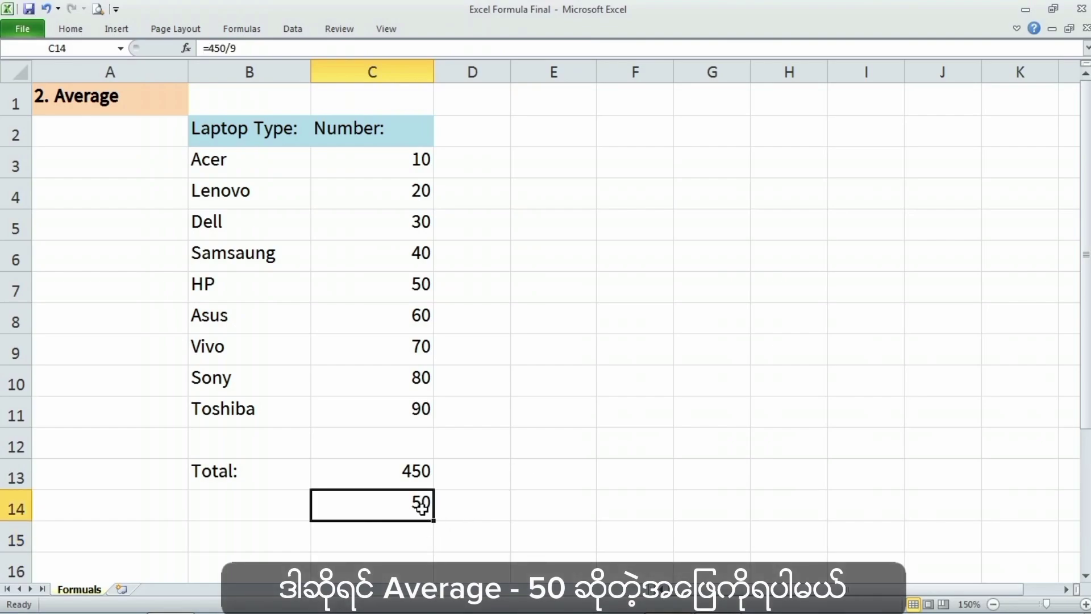
pyautogui.moveTo(425, 174); pyautogui.dragTo(424, 409)
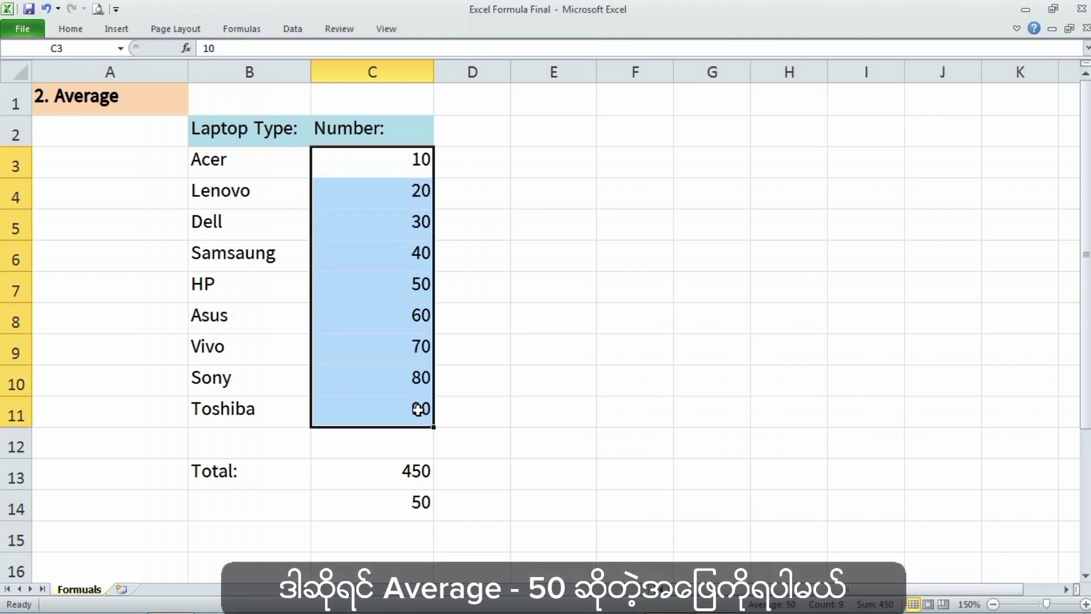
pyautogui.click(418, 512)
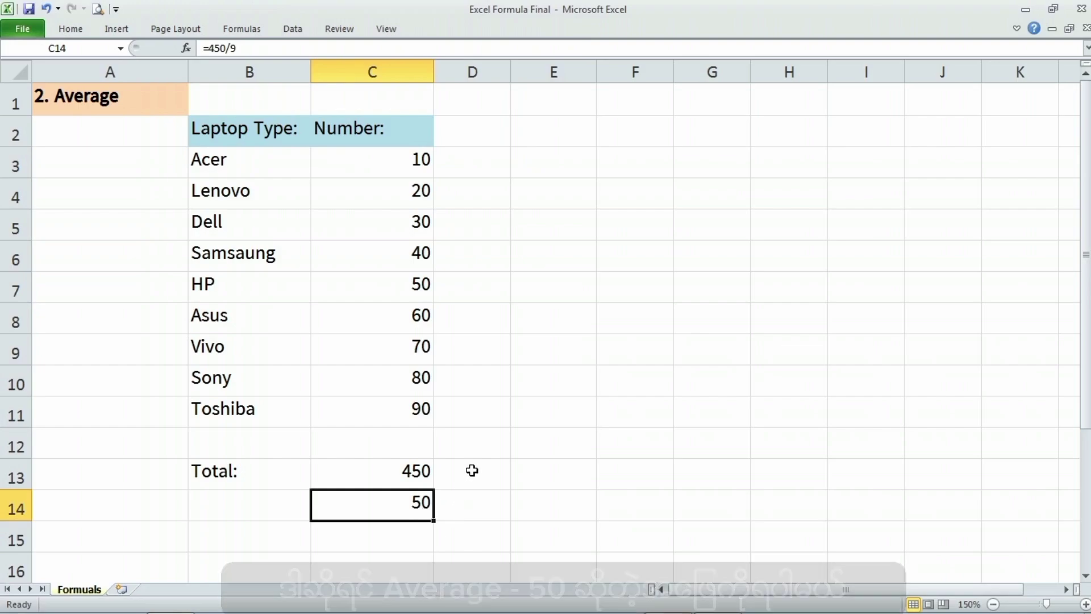
pyautogui.click(117, 113)
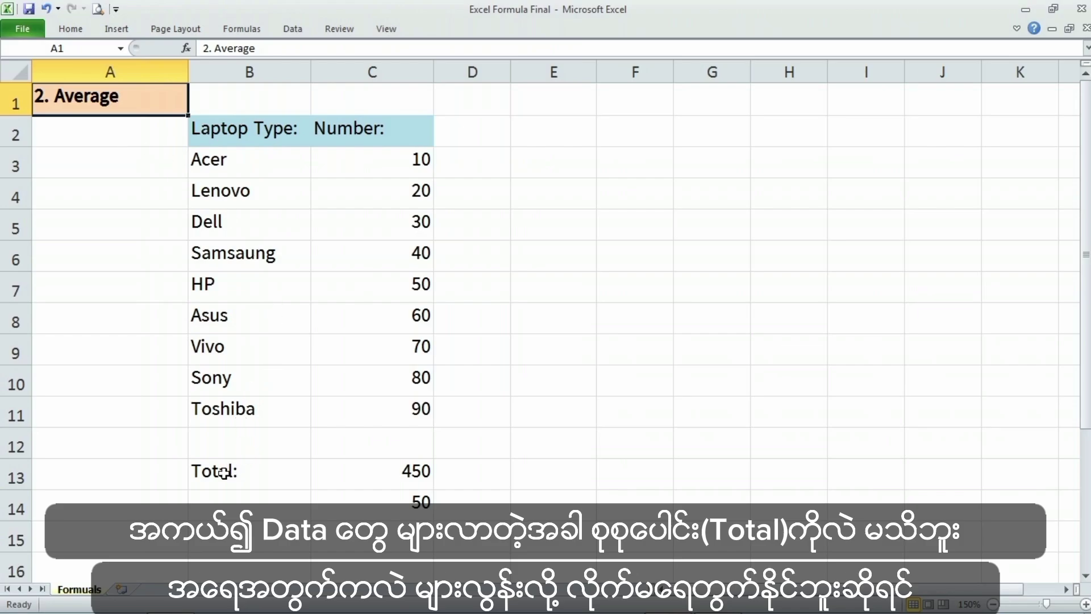
pyautogui.moveTo(225, 473); pyautogui.dragTo(386, 482)
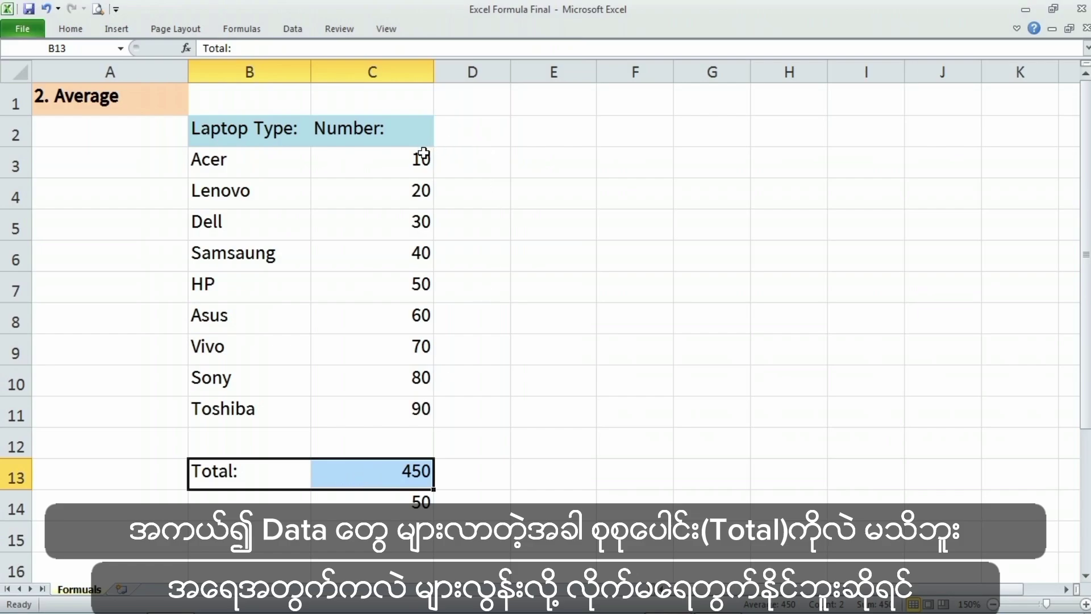
pyautogui.moveTo(423, 153); pyautogui.dragTo(418, 395)
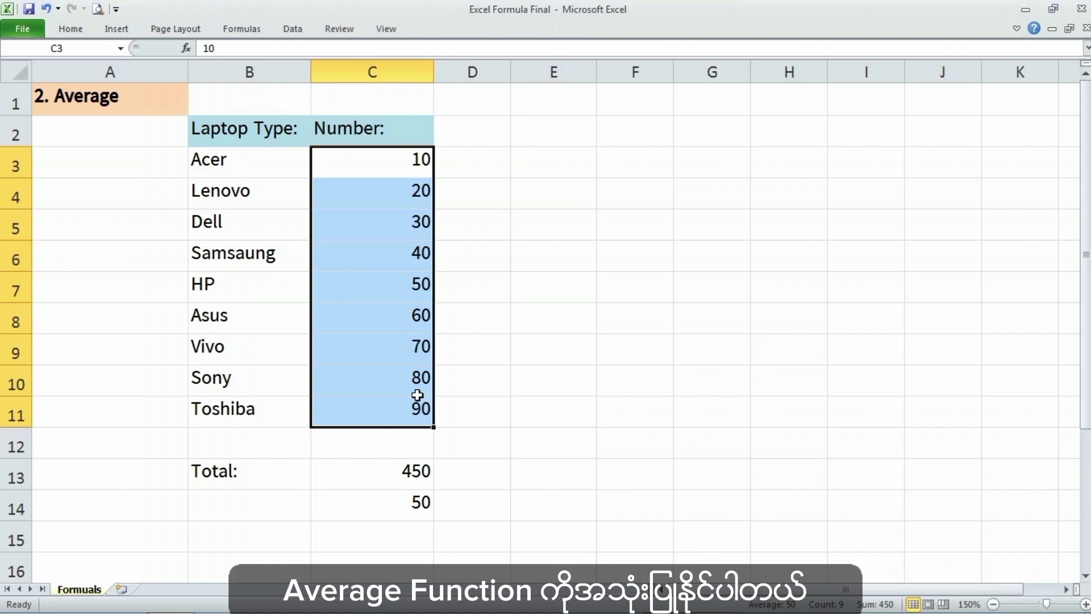
pyautogui.click(137, 103)
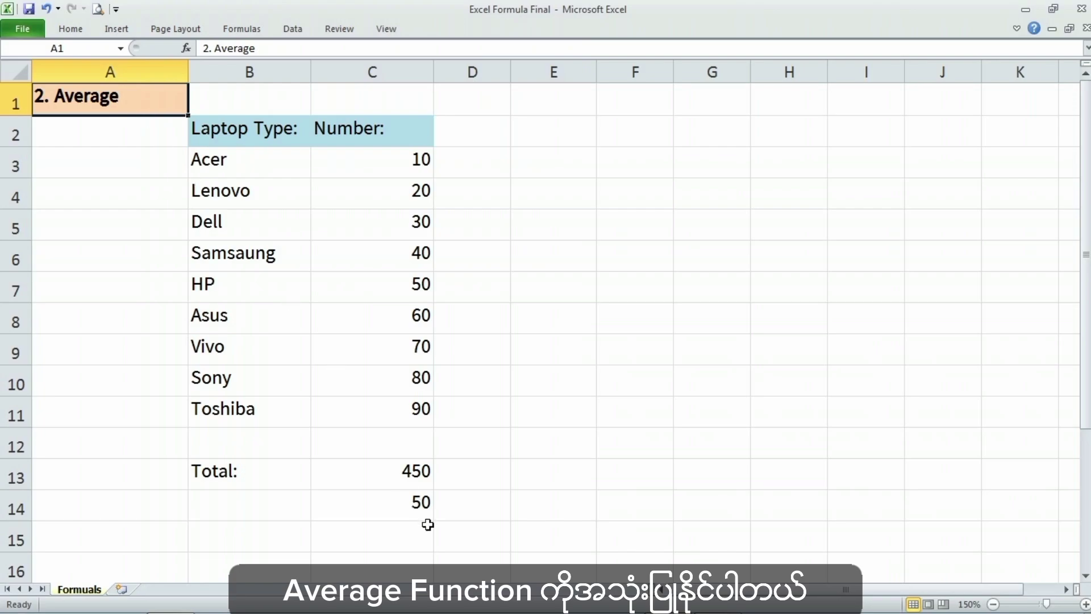
# Calculate the average of the laptop numbers C3:C11 in cell C15 with the AVERAGE function
pyautogui.click(409, 535)
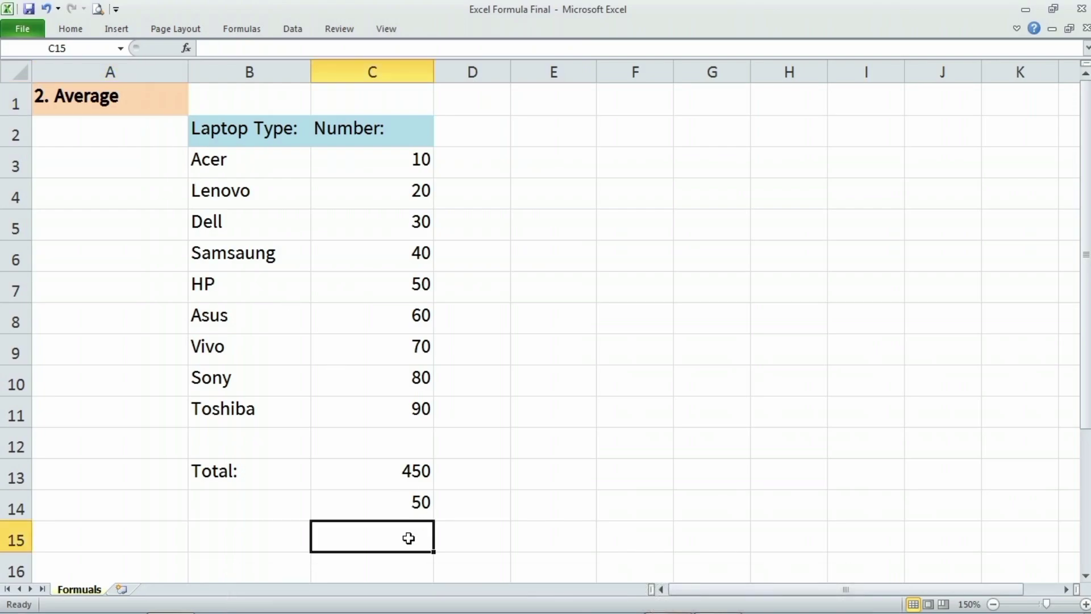
pyautogui.write('=')
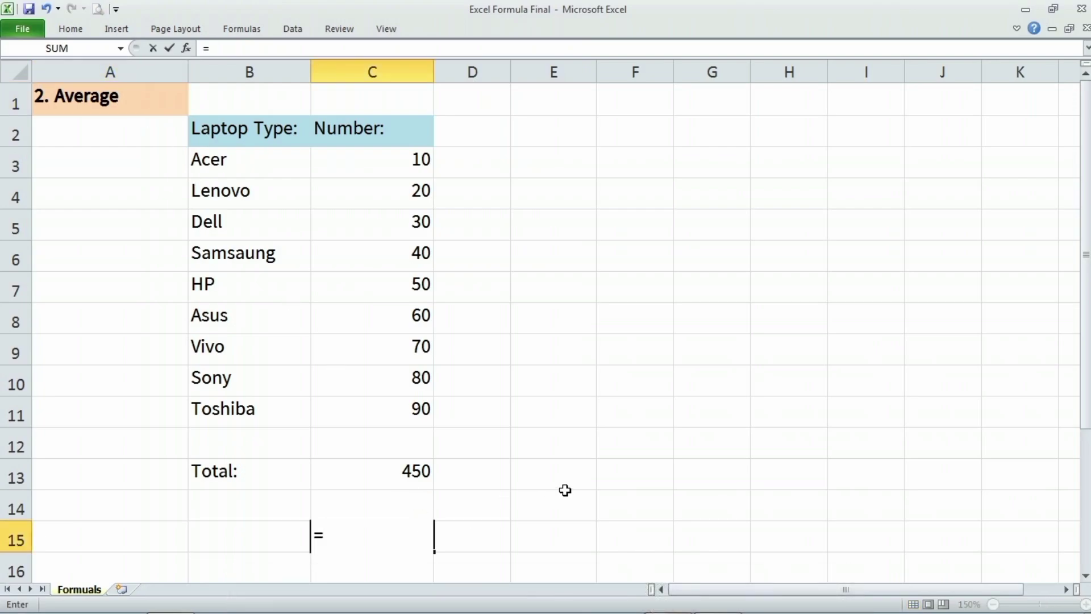
pyautogui.write('Aver')
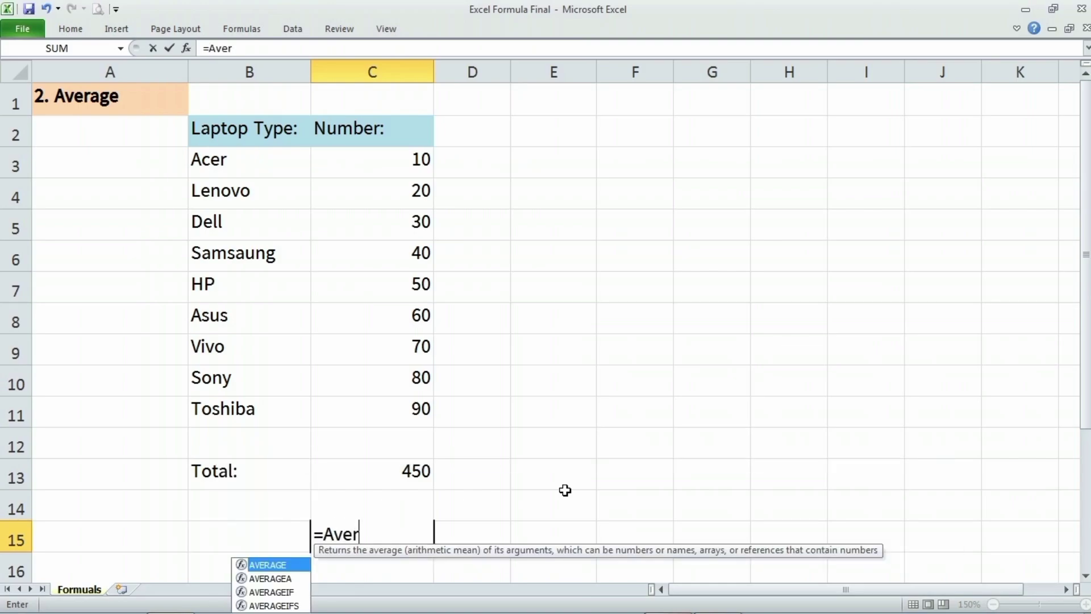
pyautogui.write('age(')
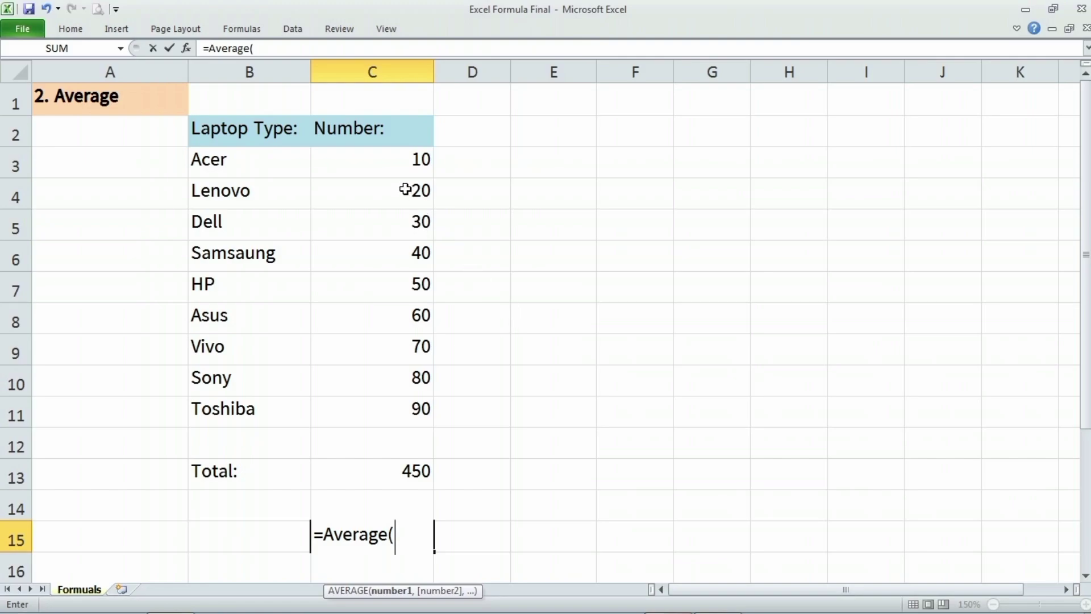
pyautogui.click(407, 163)
pyautogui.moveTo(407, 164); pyautogui.dragTo(423, 412)
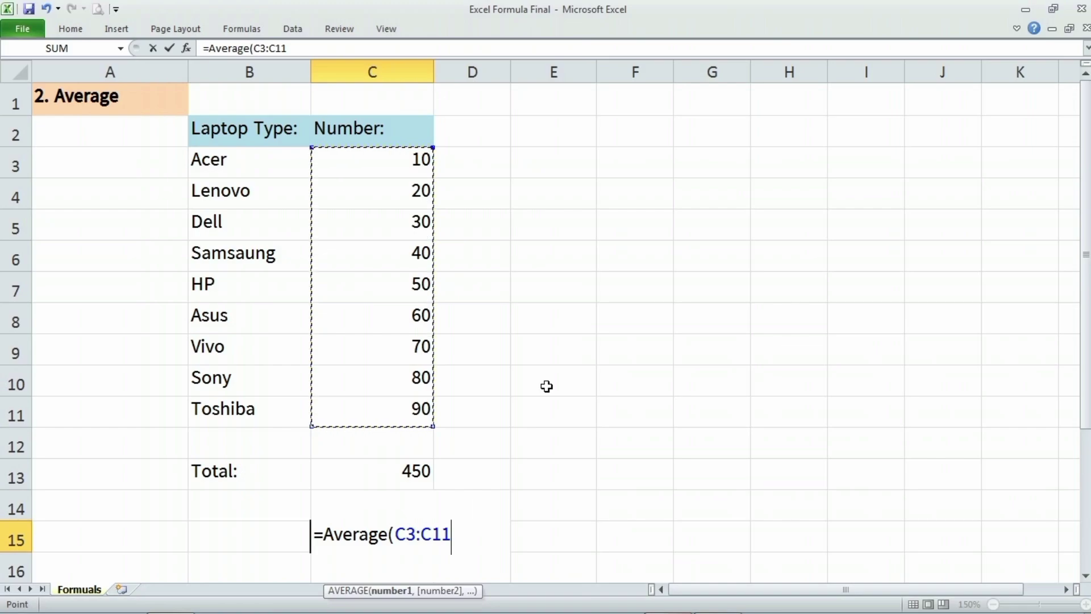
pyautogui.press('Return')
pyautogui.press('Up')
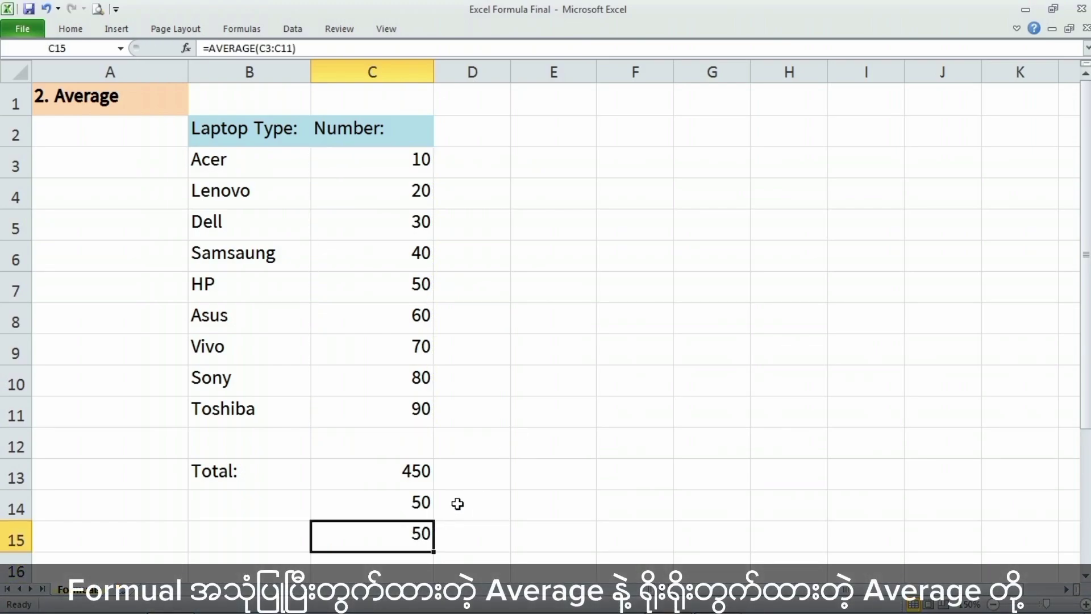
# Compare the formulas behind the manual average in C14 and the function-based average in C15
pyautogui.click(417, 506)
pyautogui.doubleClick(417, 506)
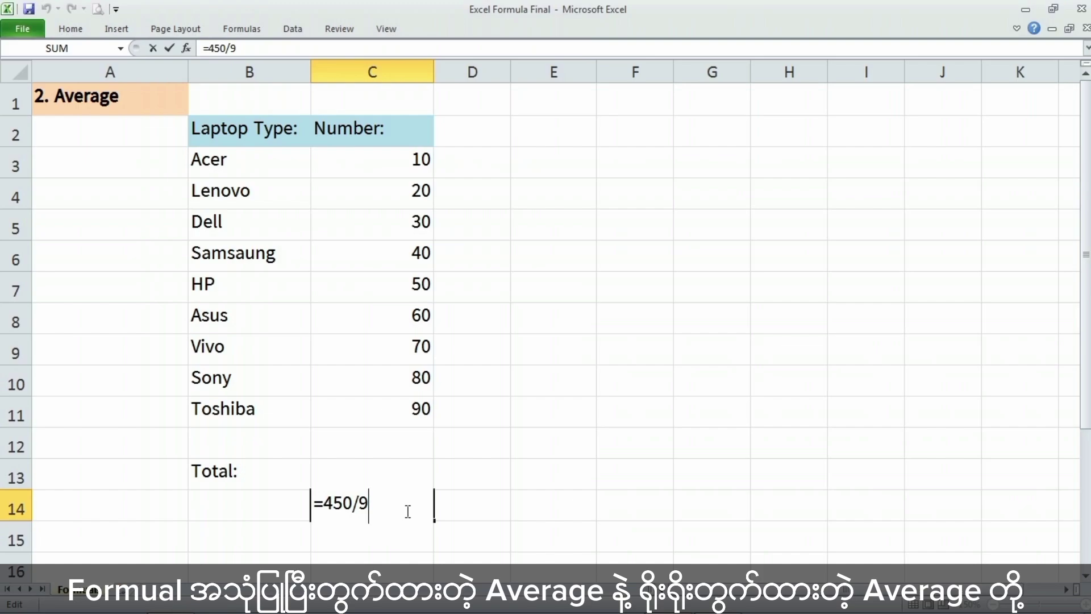
pyautogui.press('Return')
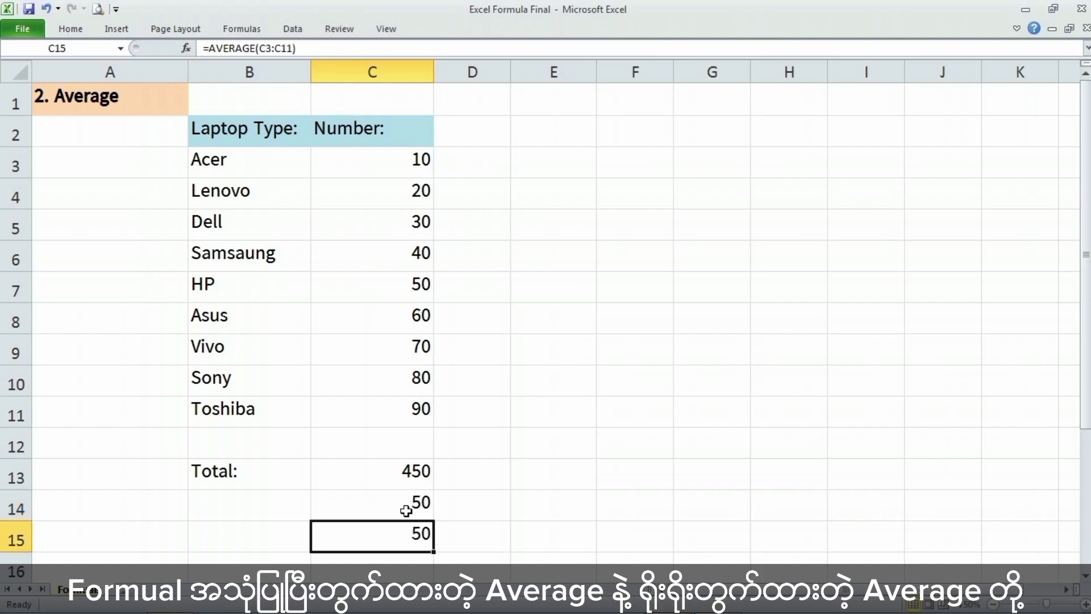
pyautogui.click(406, 510)
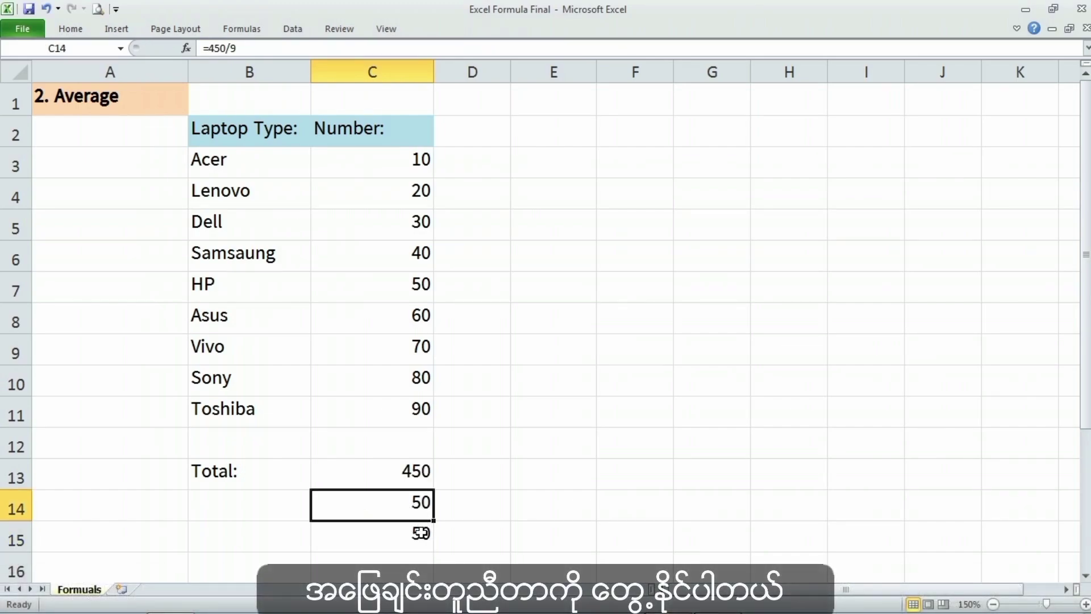
pyautogui.click(417, 531)
pyautogui.doubleClick(423, 534)
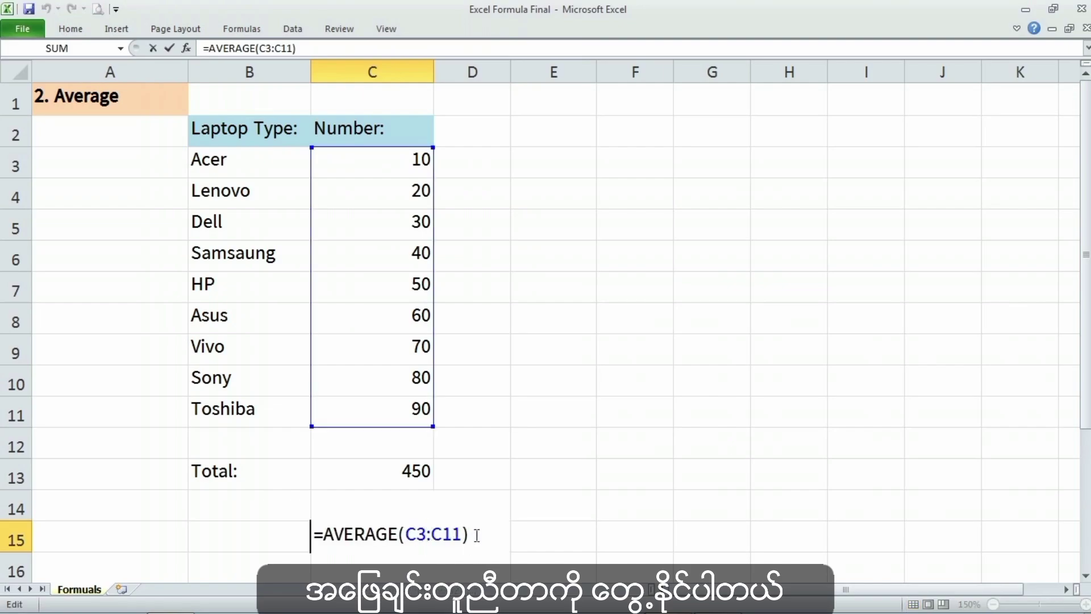
pyautogui.press('Return')
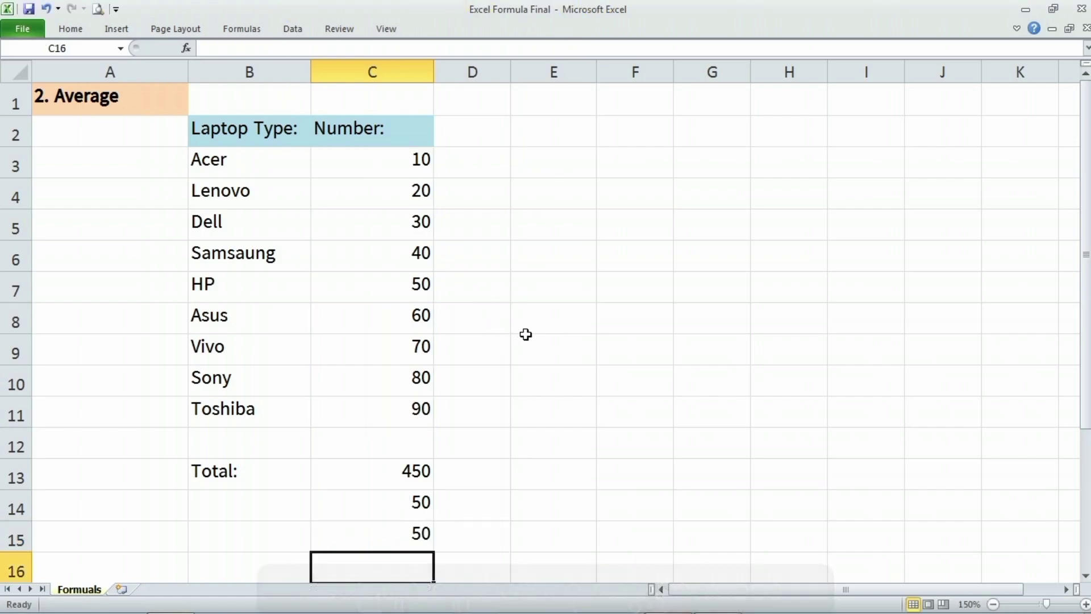
# Calculate the average of the typed numbers 100 and 200 in cell E8 with the AVERAGE function
pyautogui.click(548, 326)
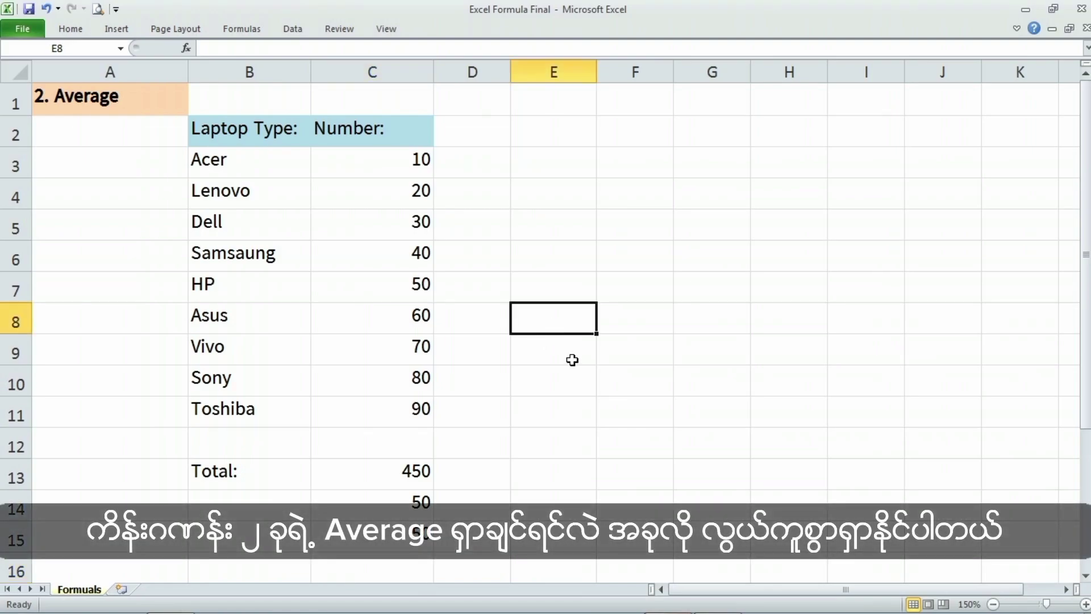
pyautogui.write('=')
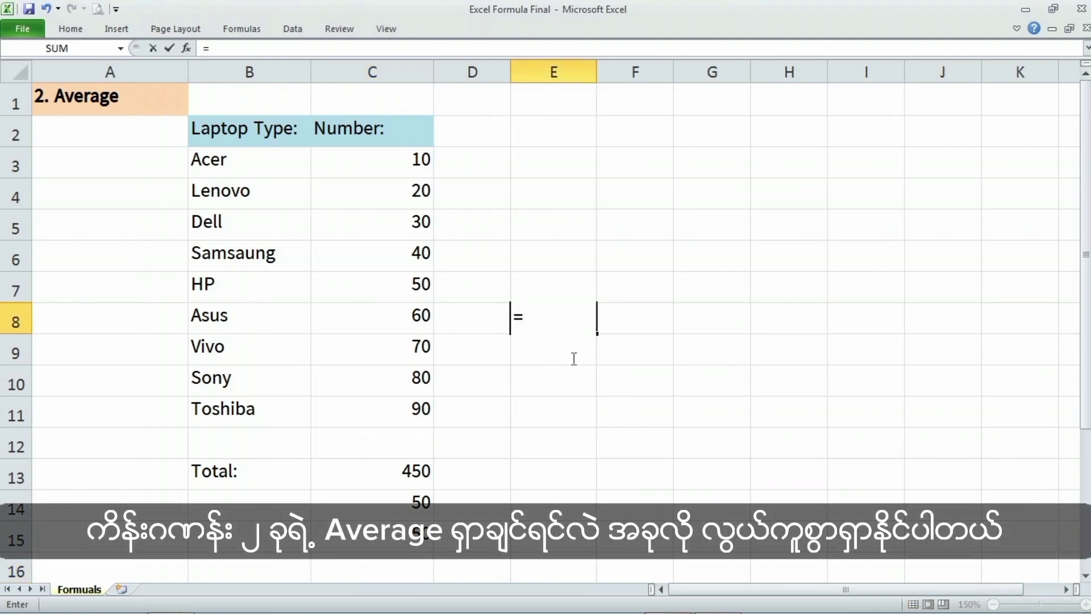
pyautogui.write('Average')
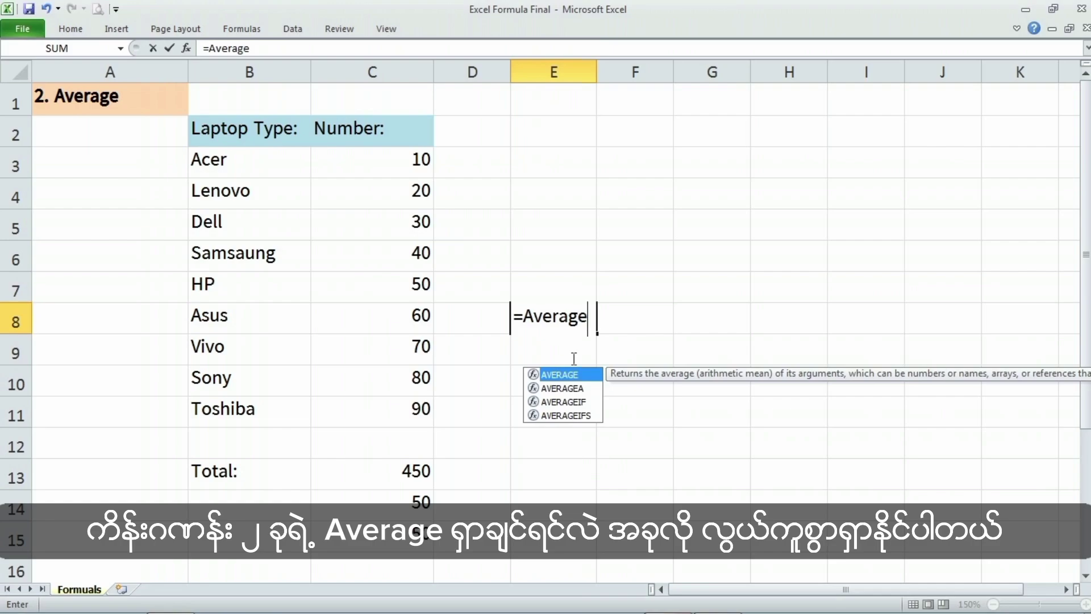
pyautogui.write('9')
pyautogui.press('BackSpace')
pyautogui.write('(100')
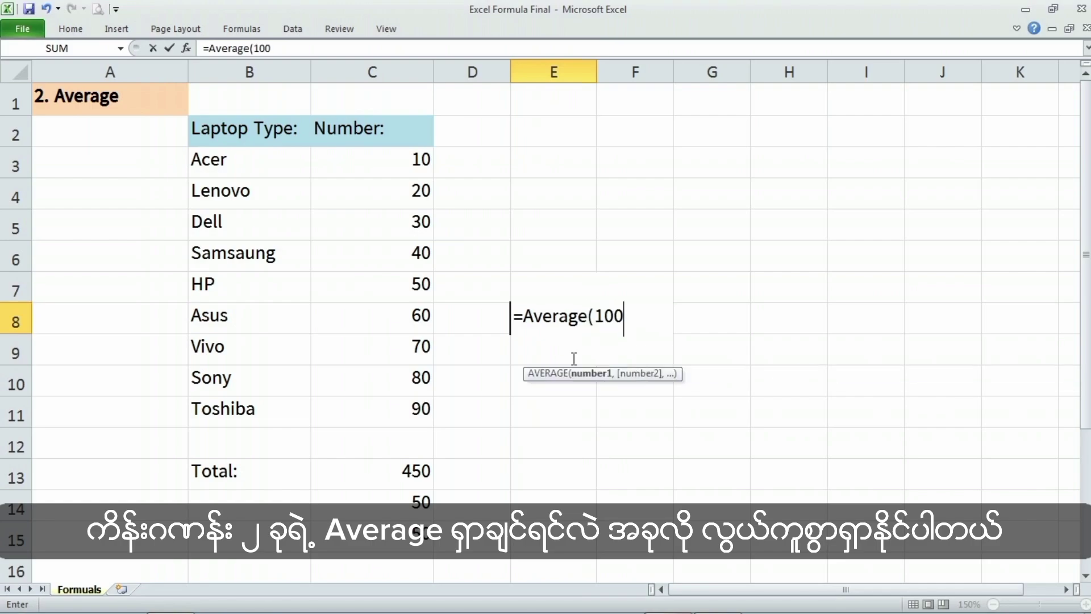
pyautogui.write(',200)')
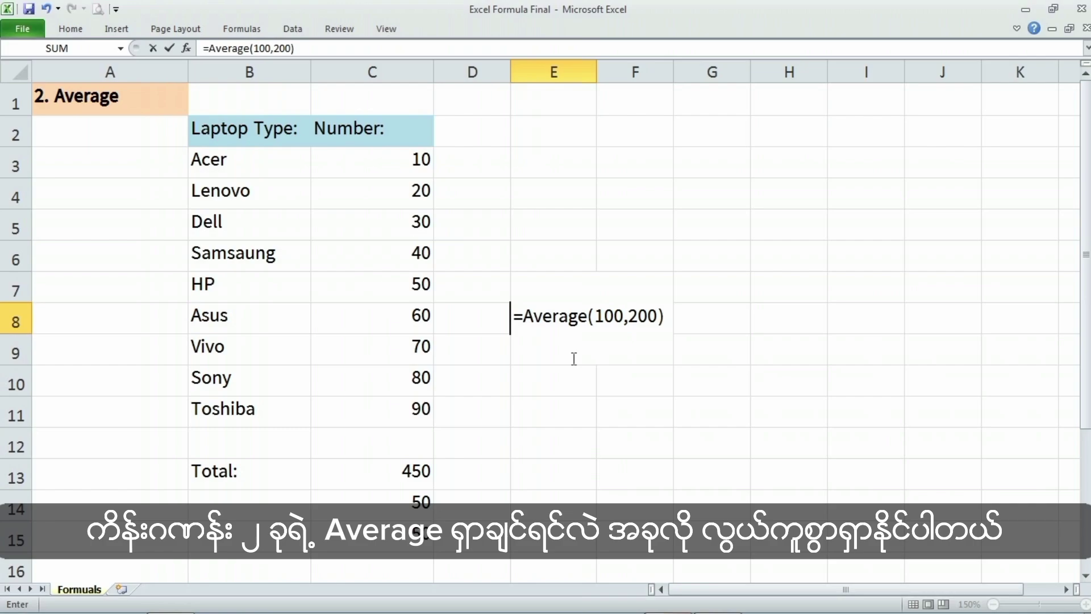
pyautogui.press('Return')
pyautogui.press('Up')
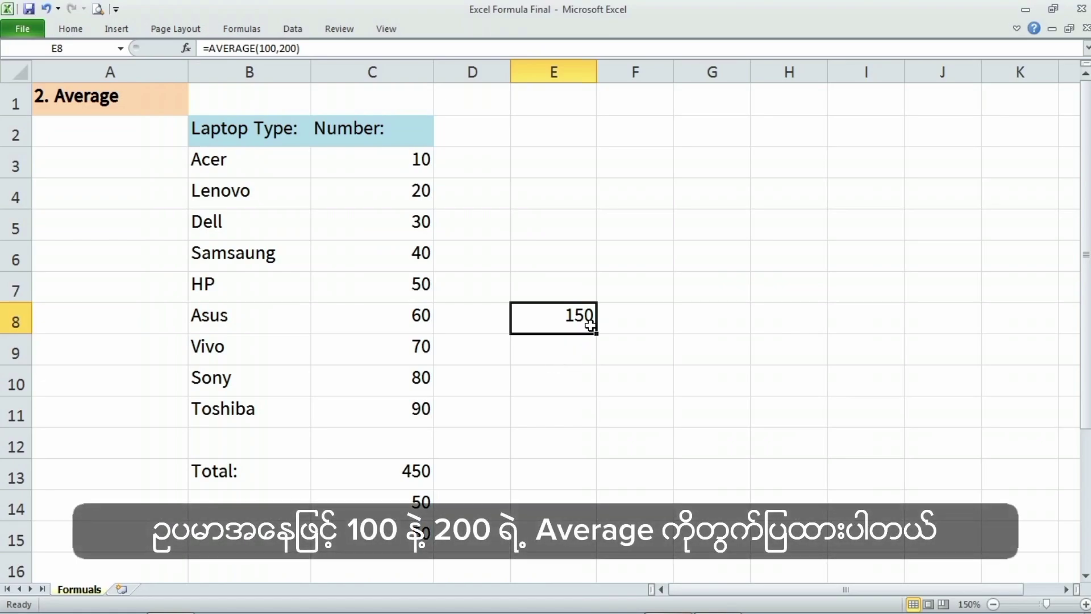
# Examine the formula in cell E8, highlighting the two numbers inside the AVERAGE function
pyautogui.doubleClick(590, 325)
pyautogui.click(674, 327)
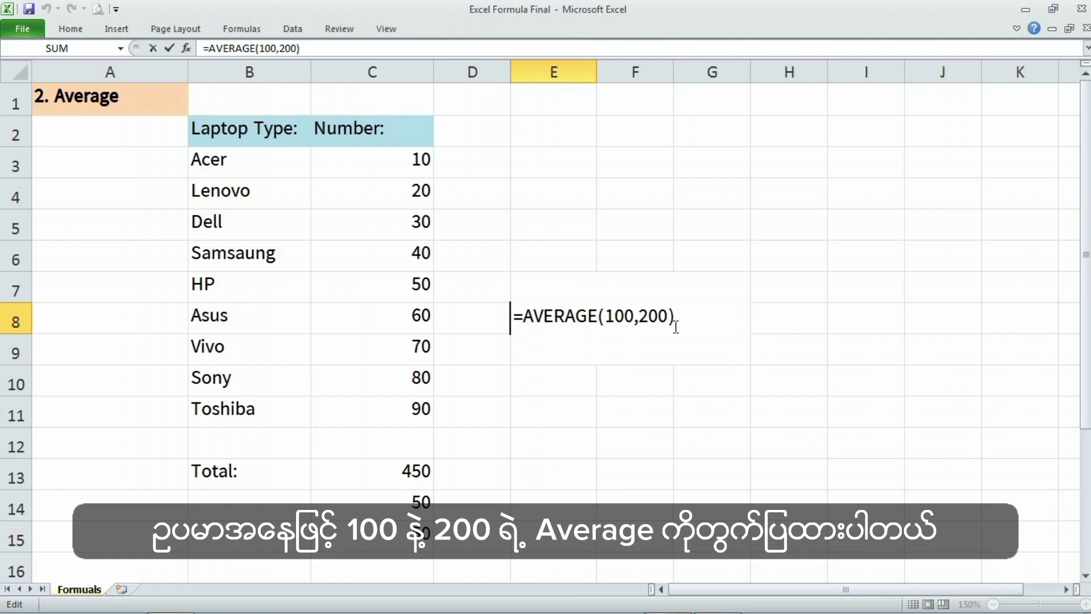
pyautogui.hotkey('shift', 'Left')
pyautogui.hotkey('shift', 'Left')
pyautogui.hotkey('shift', 'Left')
pyautogui.hotkey('shift', 'Left')
pyautogui.hotkey('shift', 'Left')
pyautogui.hotkey('shift', 'Left')
pyautogui.hotkey('shift', 'Left')
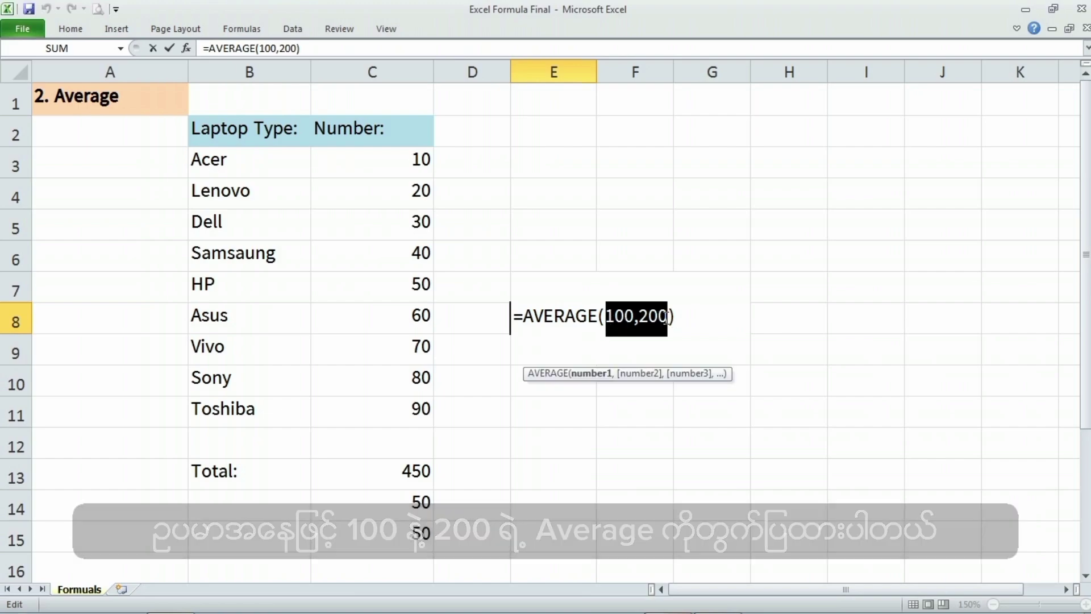
pyautogui.press('Return')
# Enter the numbers 100 and 200 in cells G7 and G8 for a manual check of the average
pyautogui.click(690, 291)
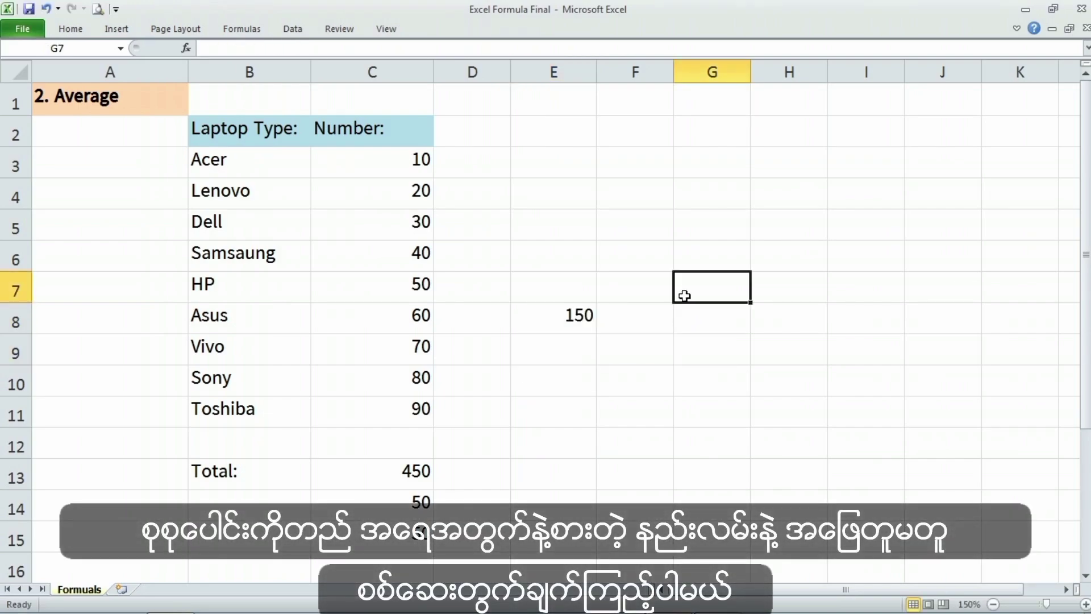
pyautogui.write('100')
pyautogui.press('Return')
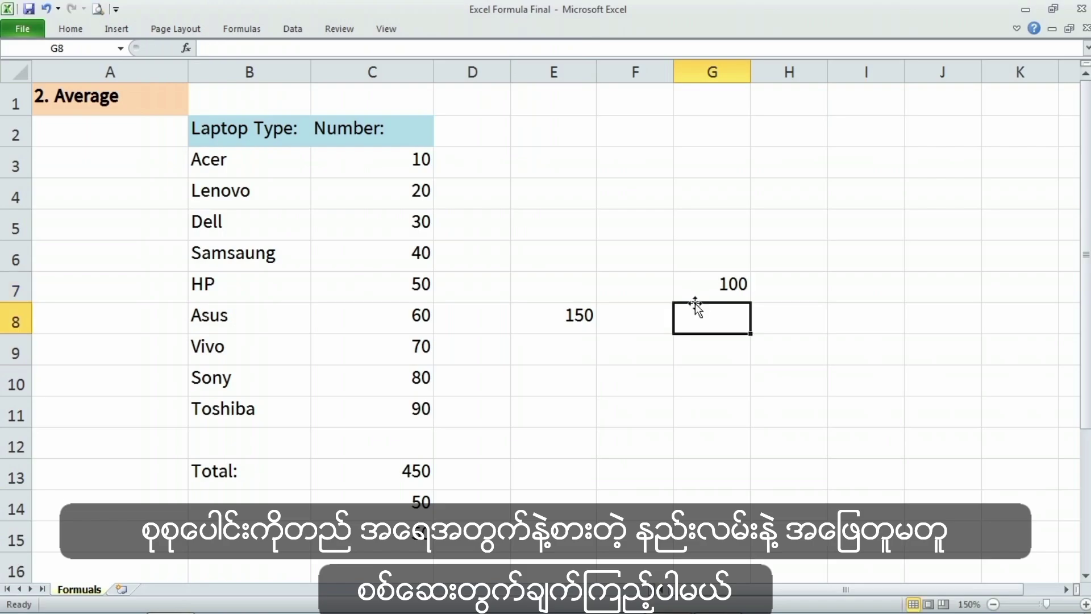
pyautogui.write('200')
pyautogui.press('Return')
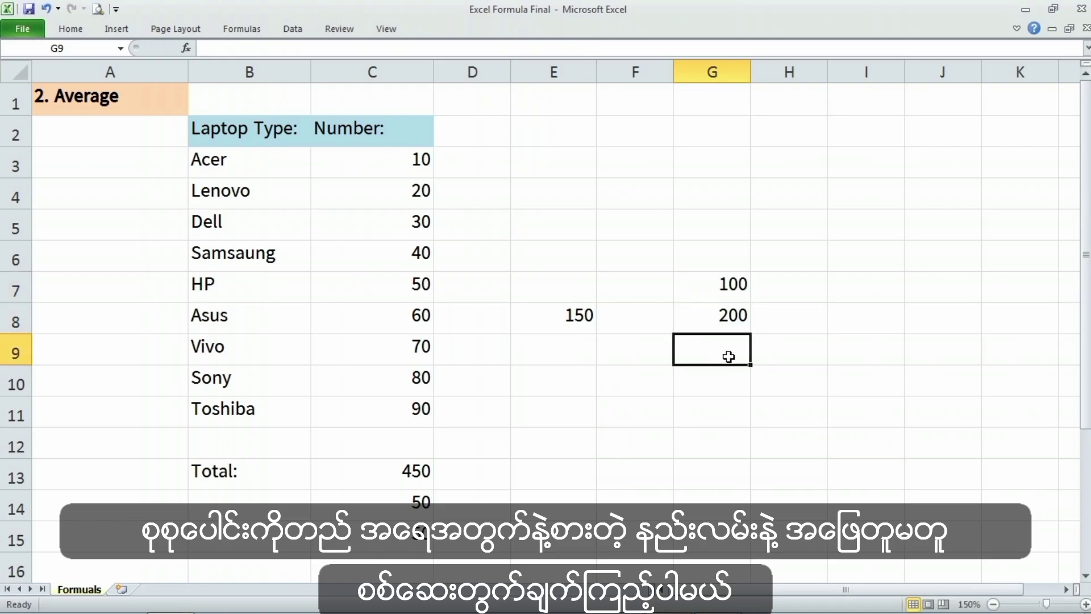
# Add the two numbers in cell G9 with the formula =SUM(100,200)
pyautogui.write('=sum(')
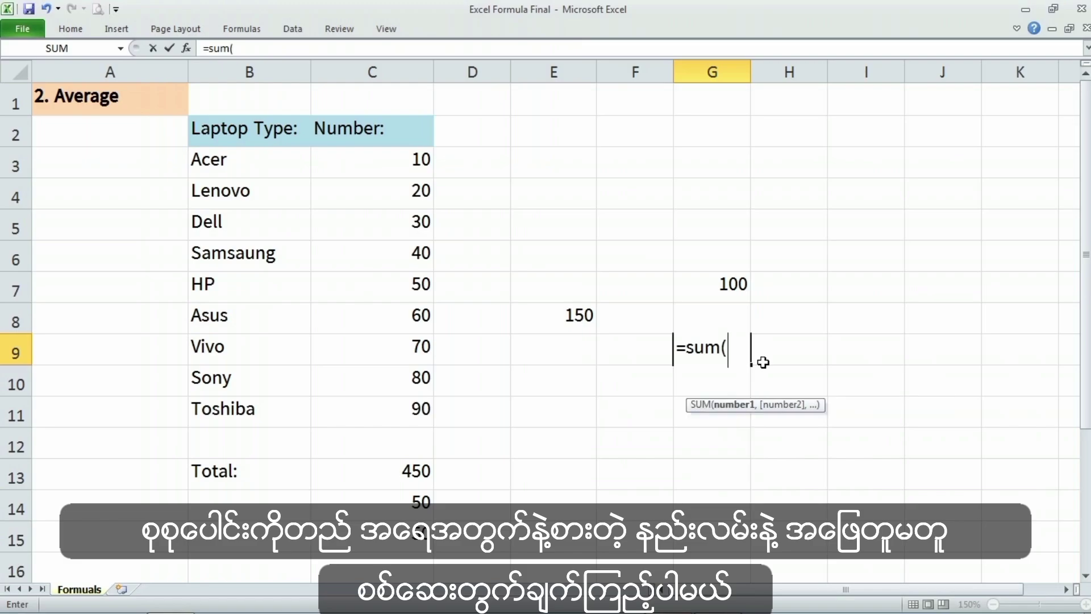
pyautogui.write('100,200')
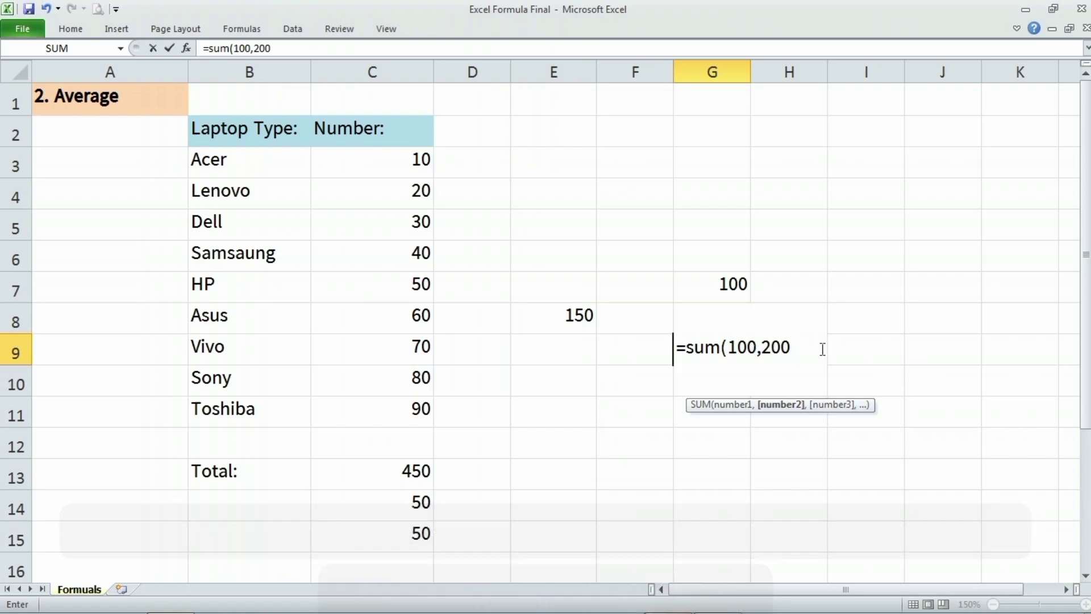
pyautogui.write(')')
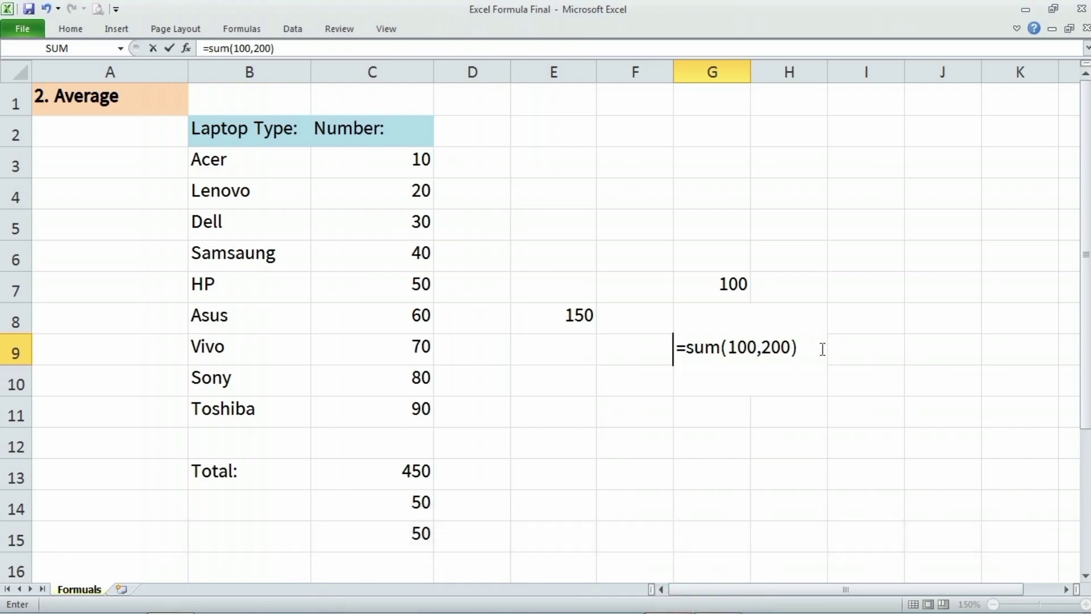
pyautogui.press('Return')
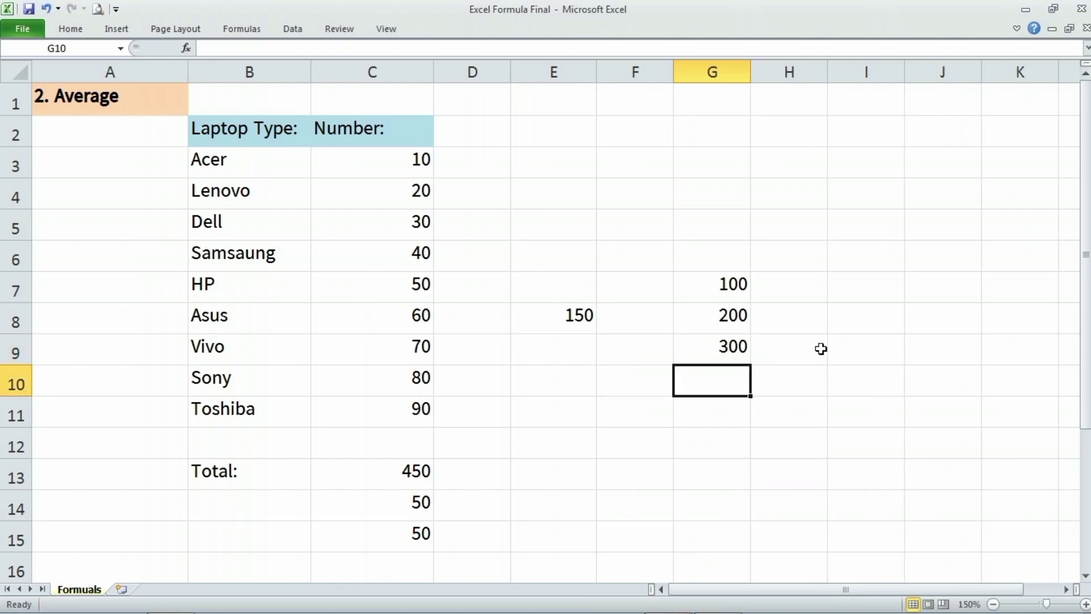
pyautogui.press('Up')
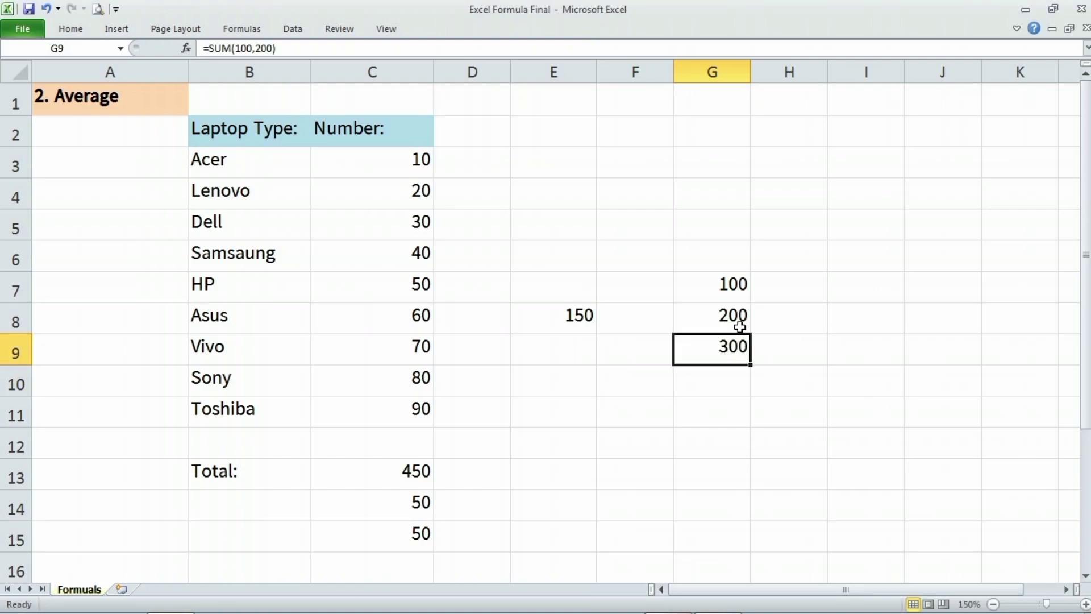
# Review the two numbers in G7 and G8 and count them against their sum in G9
pyautogui.click(728, 301)
pyautogui.moveTo(728, 301); pyautogui.dragTo(730, 313)
pyautogui.click(733, 352)
pyautogui.moveTo(731, 285); pyautogui.dragTo(733, 314)
pyautogui.click(731, 284)
pyautogui.keyDown('ctrl'); pyautogui.click(737, 317); pyautogui.keyUp('ctrl')
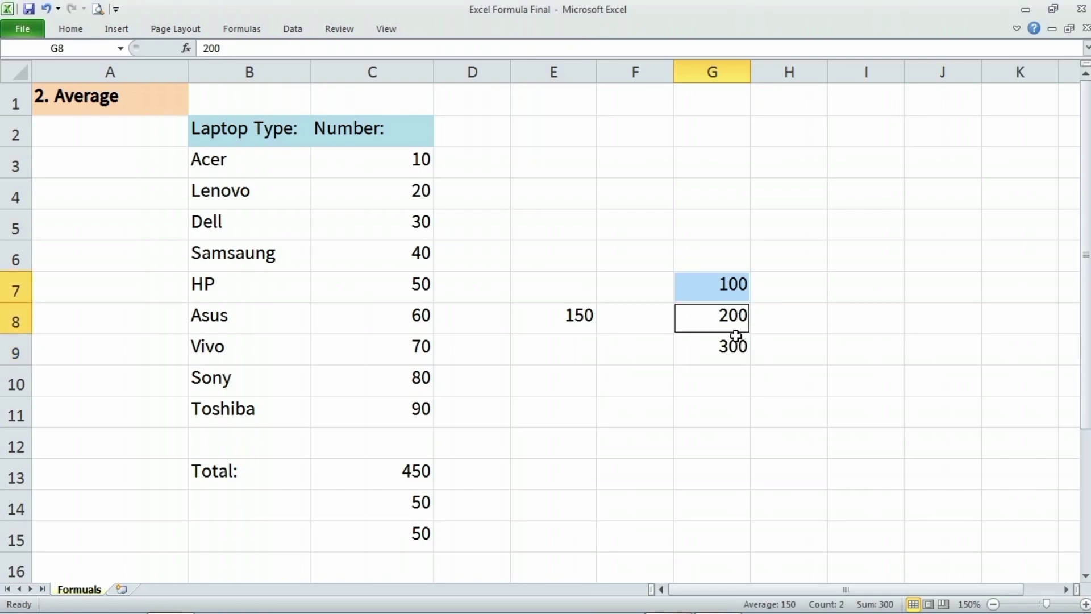
pyautogui.click(738, 348)
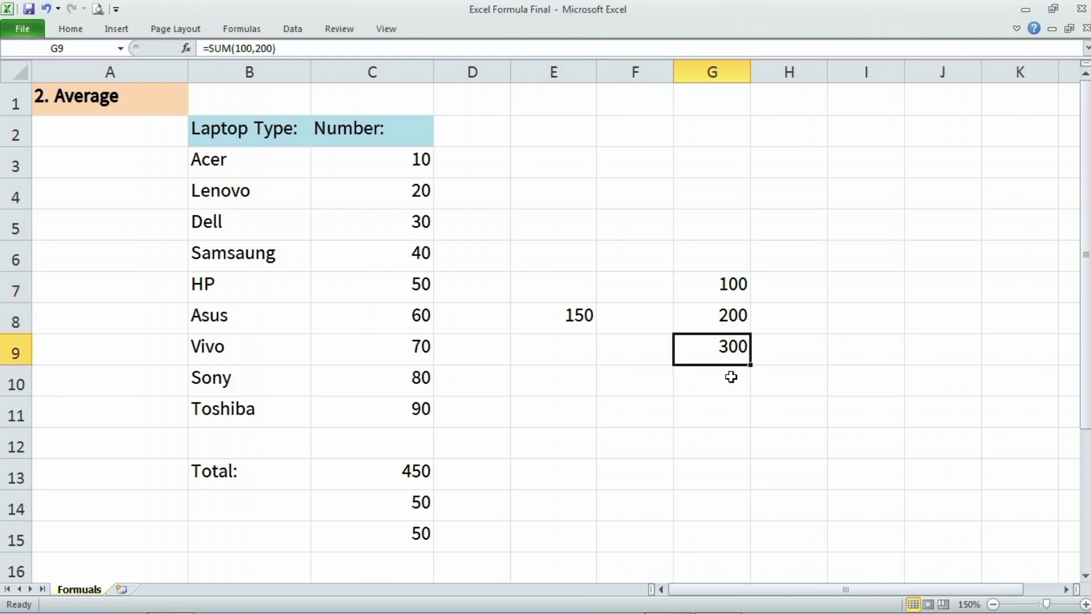
# Calculate the average manually in cell G10 with the formula =300/2
pyautogui.click(731, 377)
pyautogui.write('=')
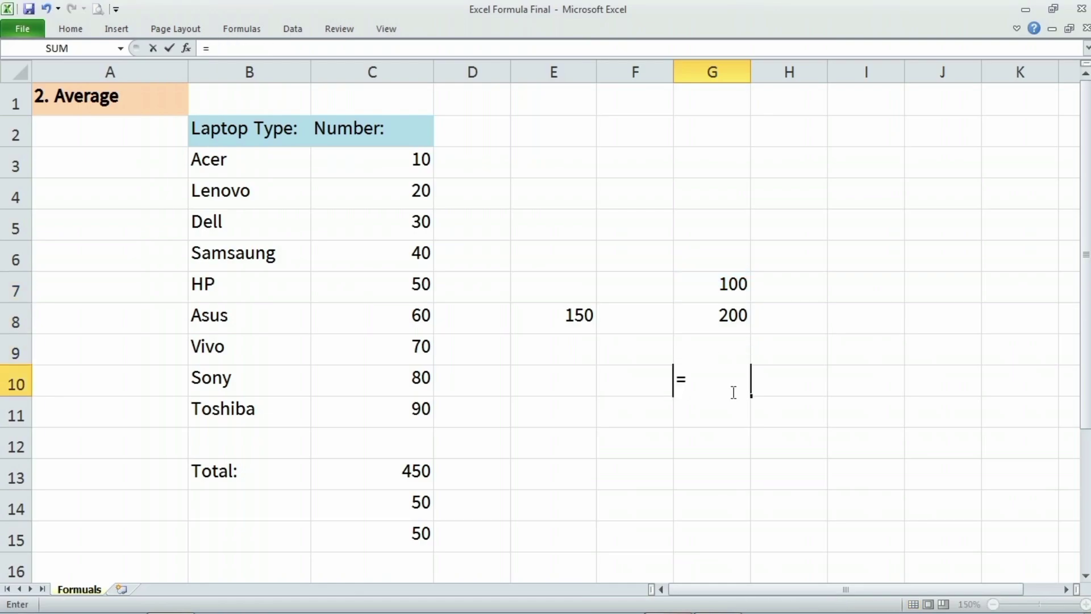
pyautogui.write('300/2')
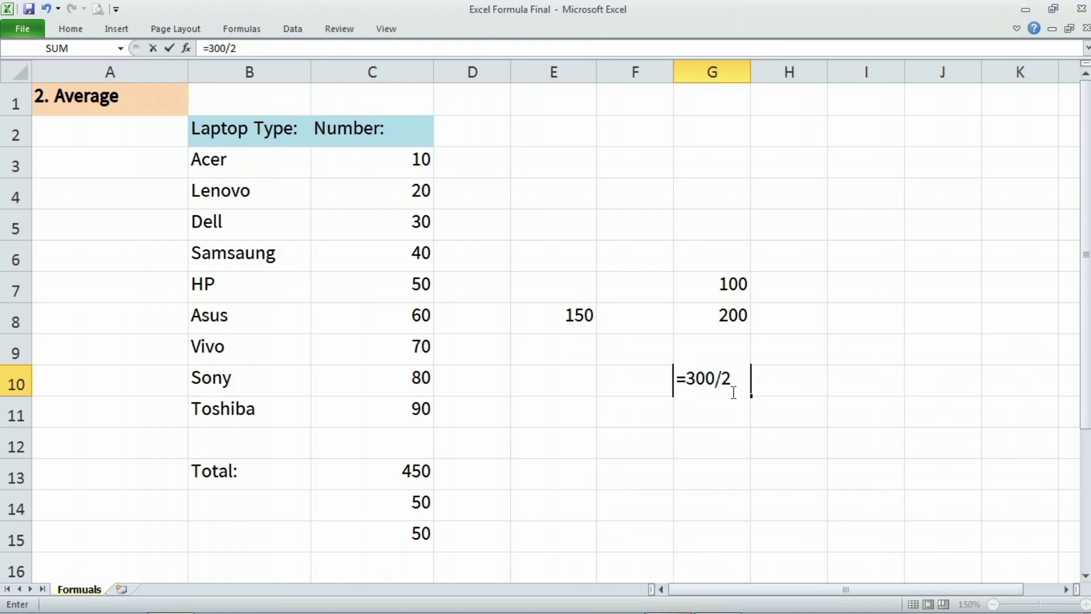
pyautogui.press('Return')
pyautogui.click(731, 390)
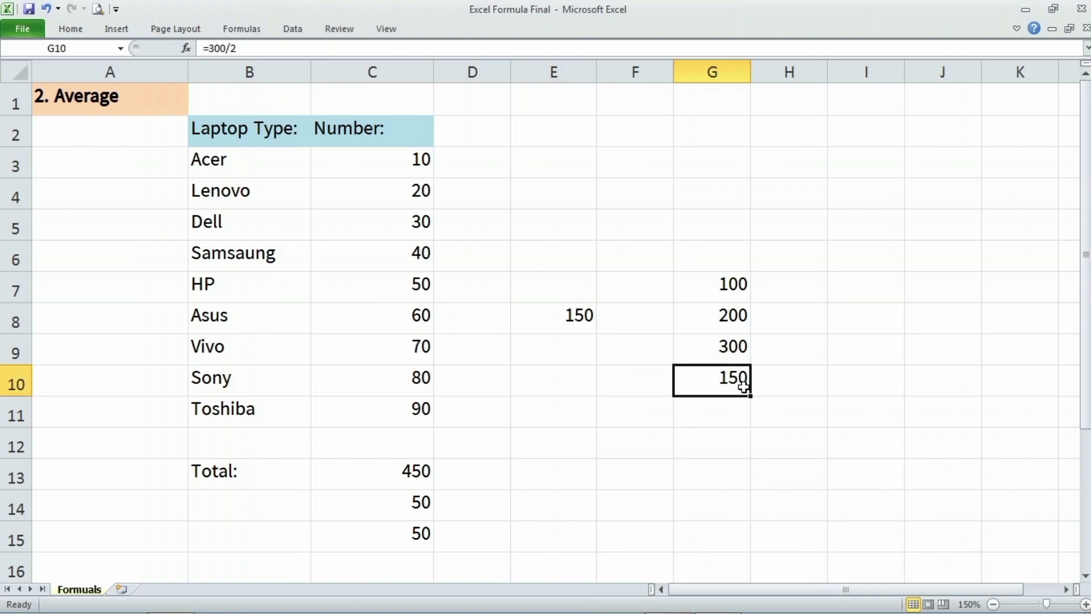
# Compare the manual average formula in G10 with the AVERAGE formula in E8
pyautogui.doubleClick(743, 387)
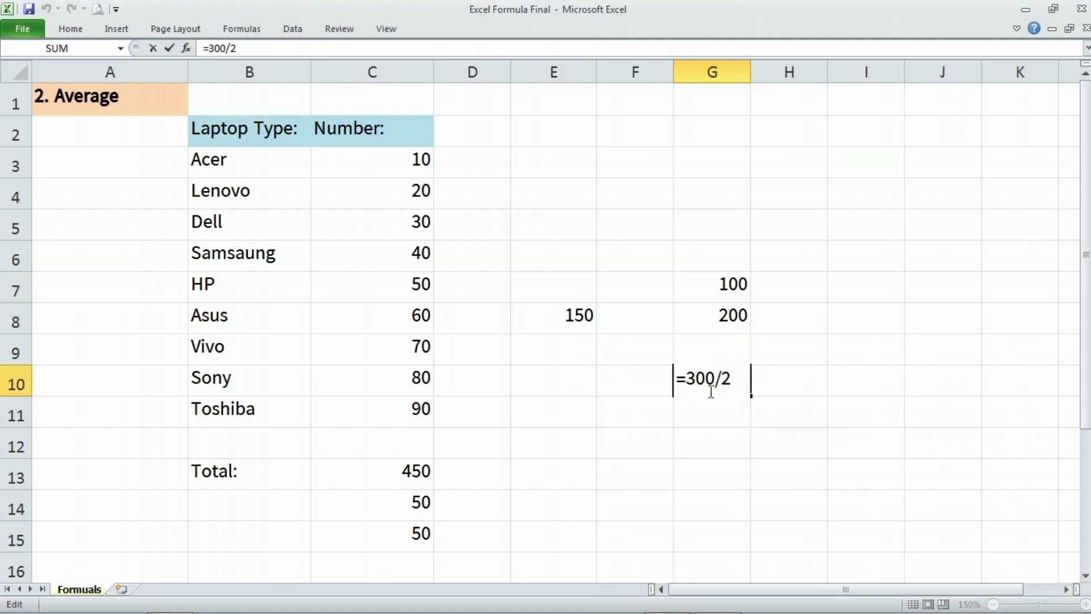
pyautogui.hotkey('shift', 'Home')
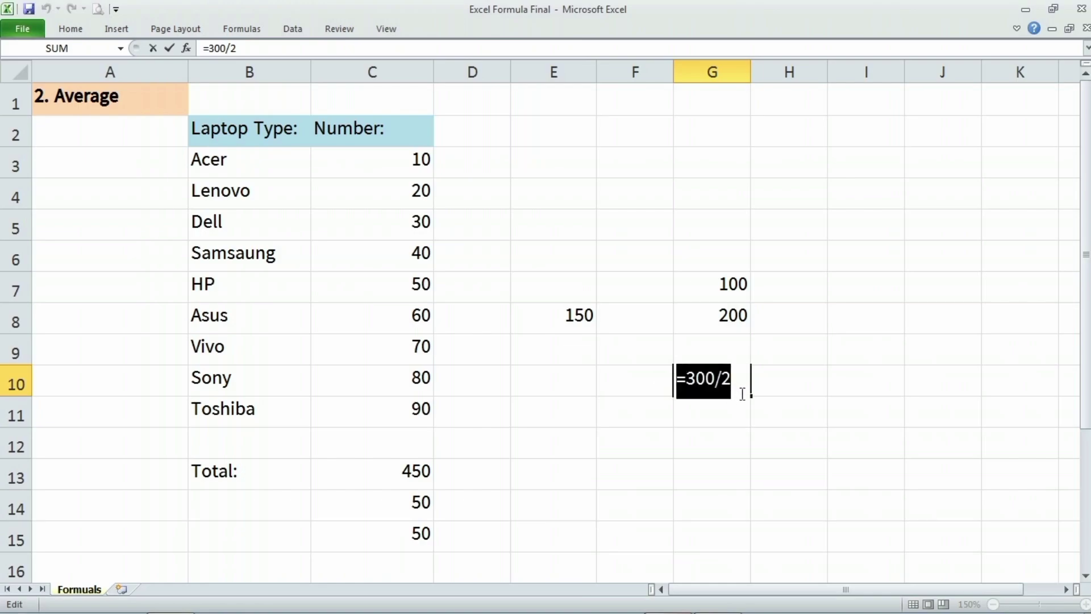
pyautogui.press('Return')
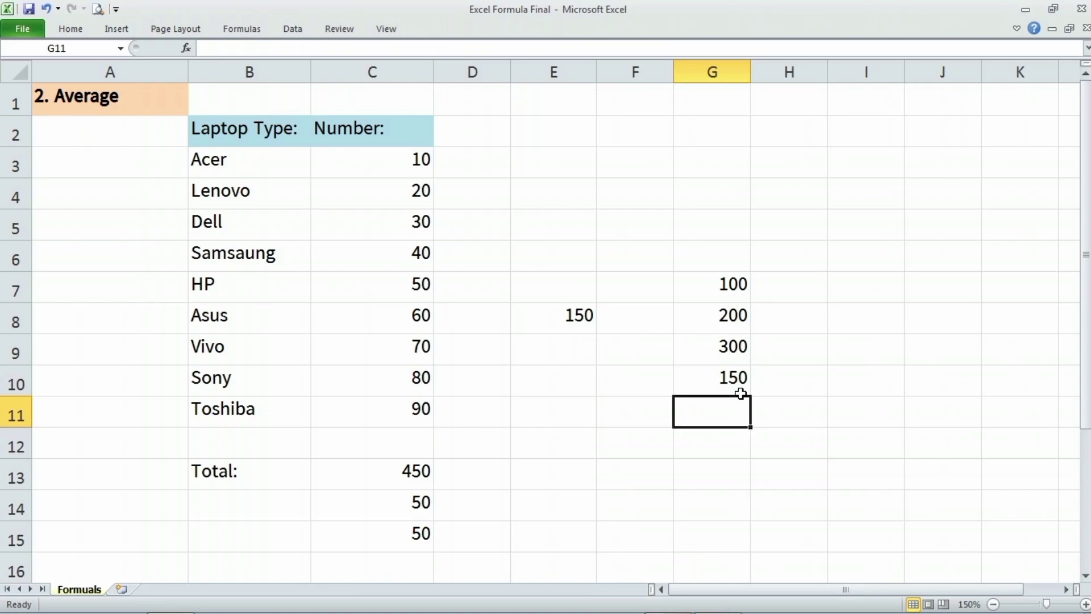
pyautogui.click(583, 311)
pyautogui.doubleClick(588, 324)
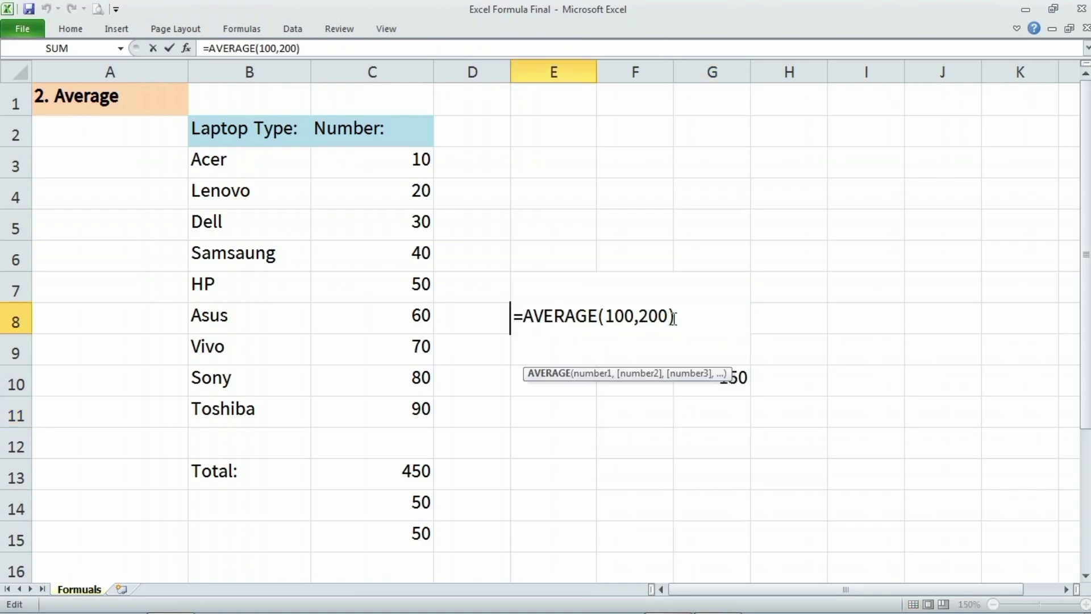
pyautogui.press('End')
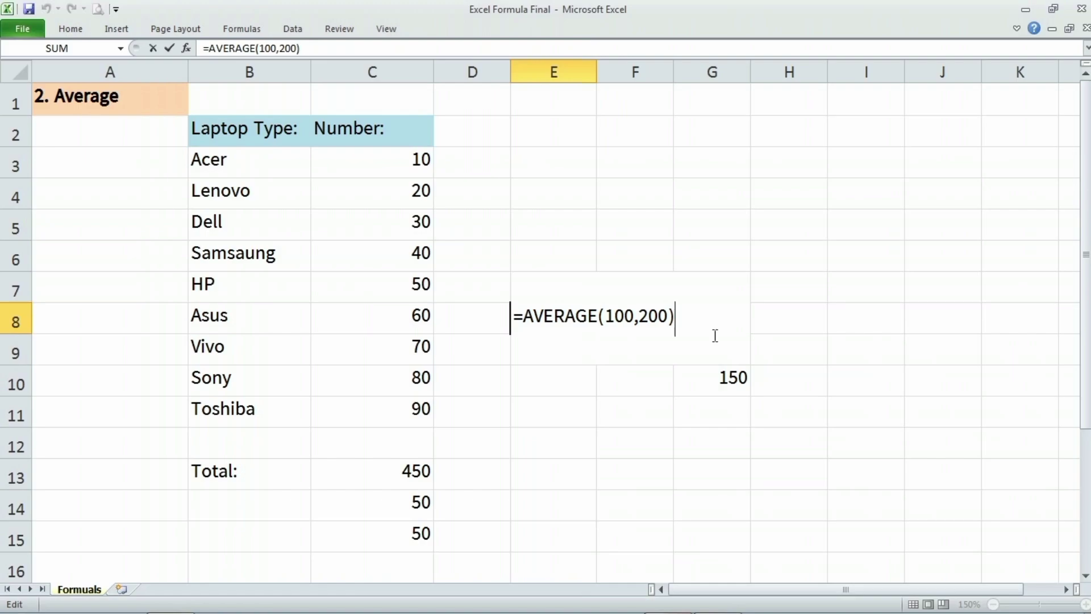
pyautogui.press('Return')
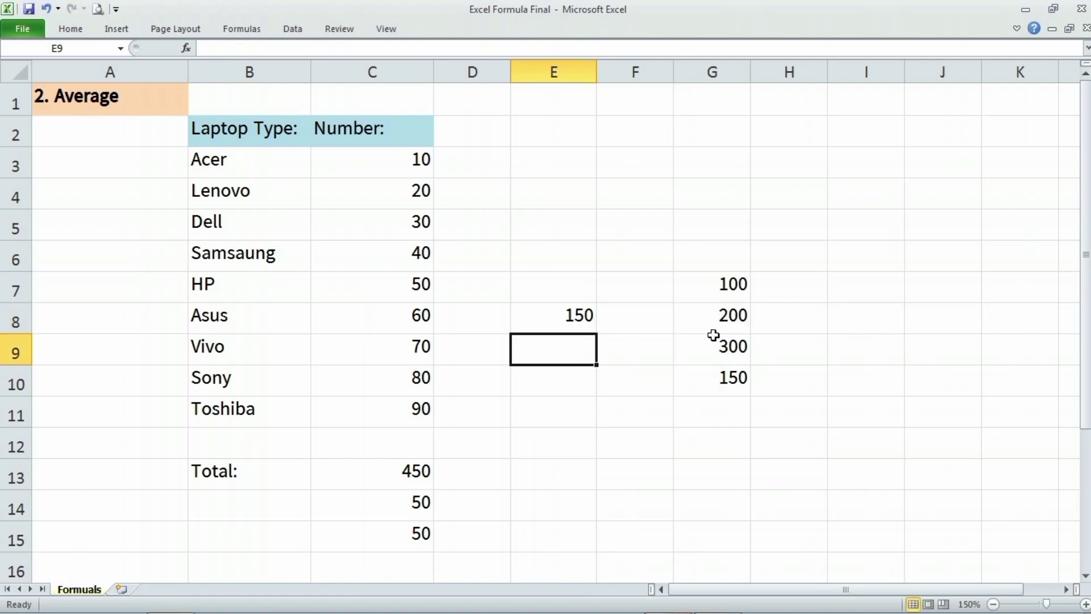
# Clear cells E7:G10 and calculate the average of 100, 200 and 300 in cell E8 with the AVERAGE function
pyautogui.moveTo(577, 287); pyautogui.dragTo(743, 365)
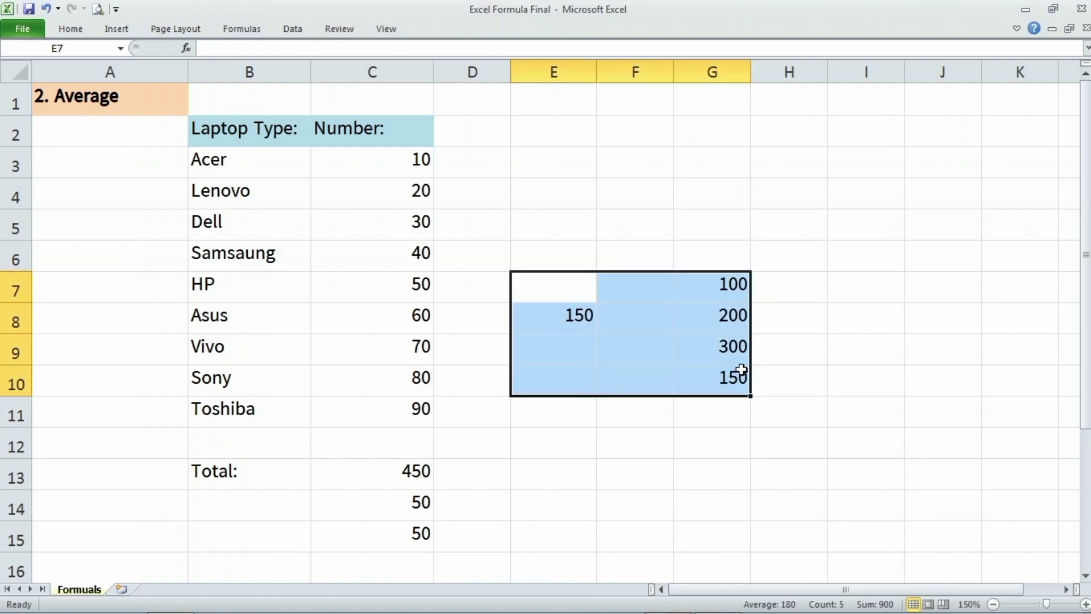
pyautogui.press('Delete')
pyautogui.click(575, 328)
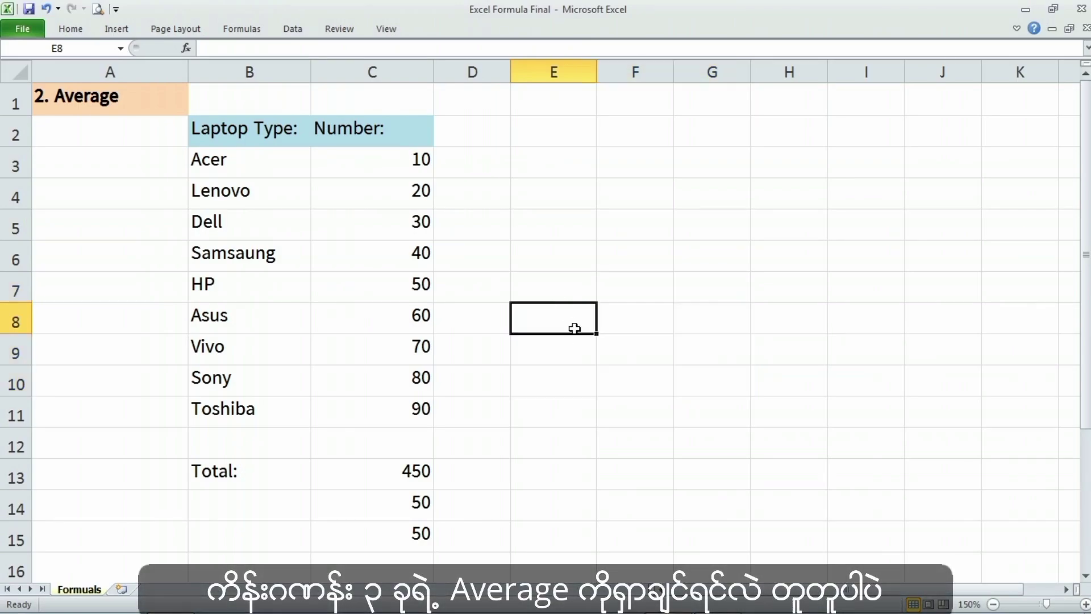
pyautogui.write('=A')
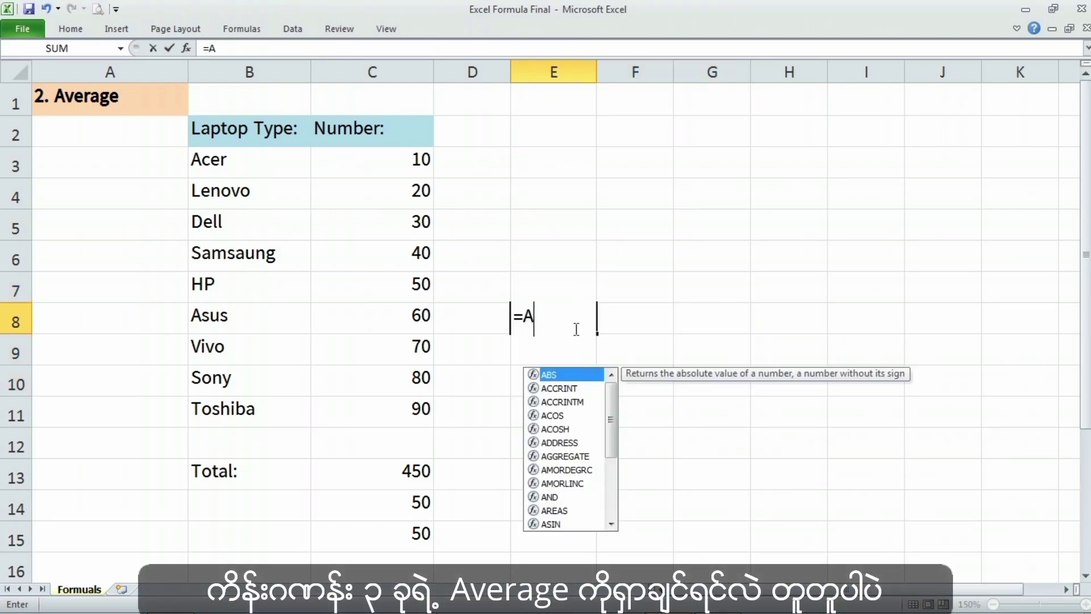
pyautogui.write('verage(')
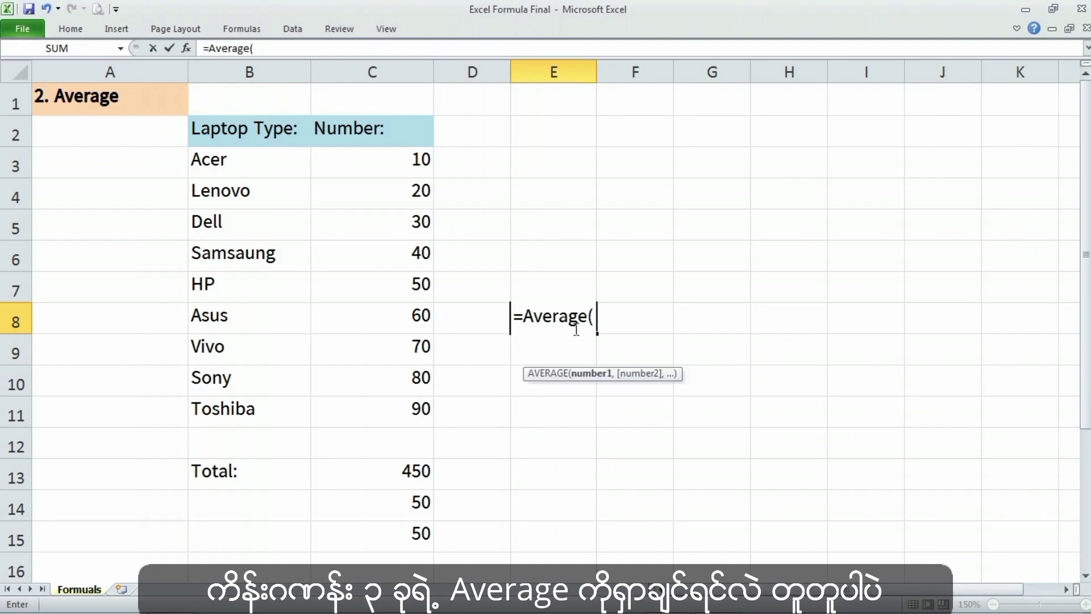
pyautogui.write('100,')
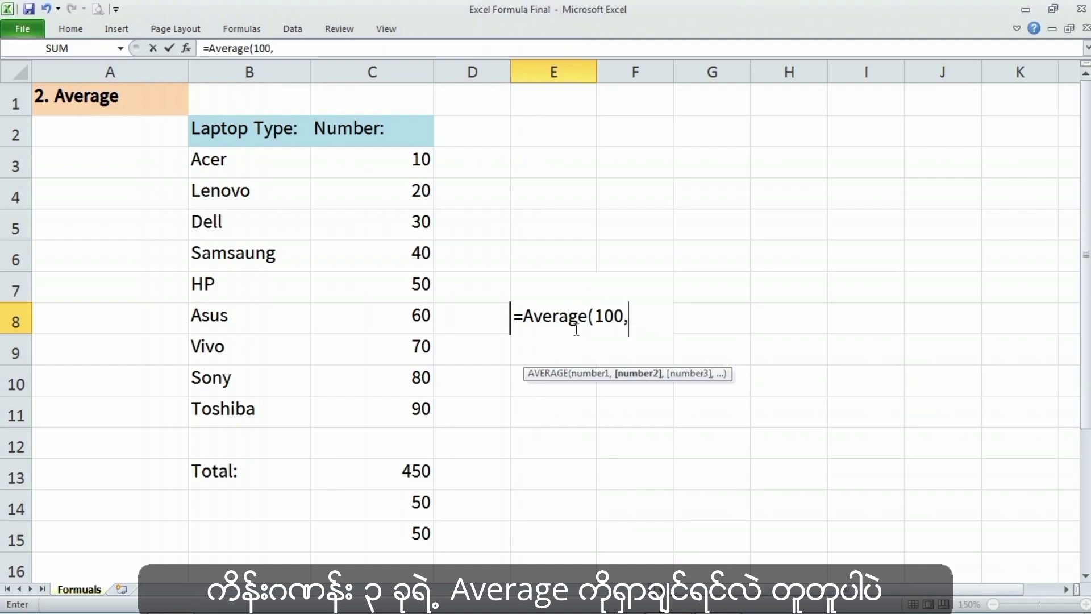
pyautogui.write('200,30')
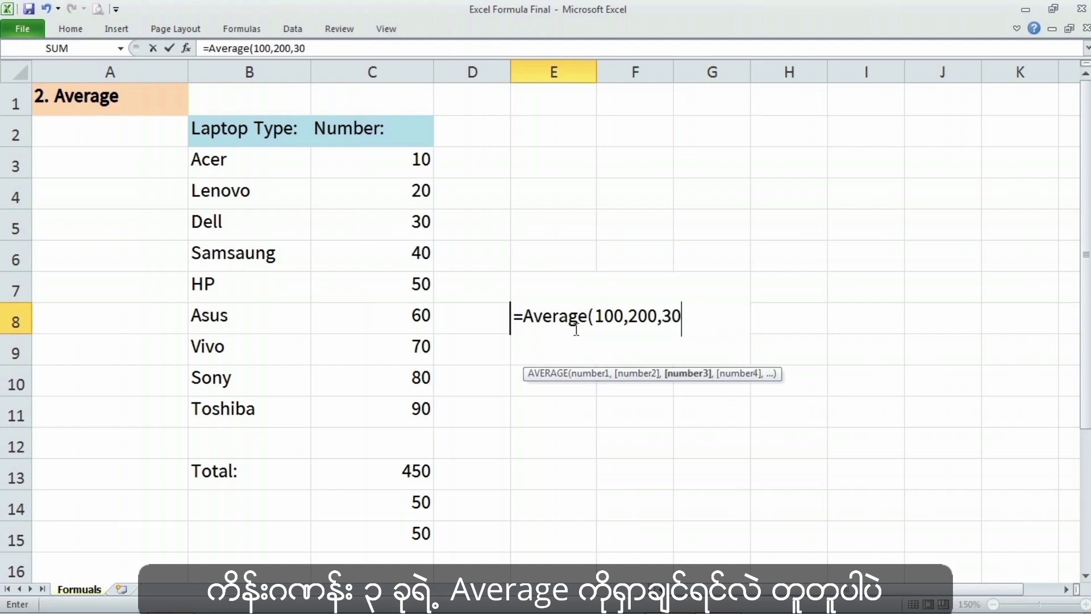
pyautogui.write('0)')
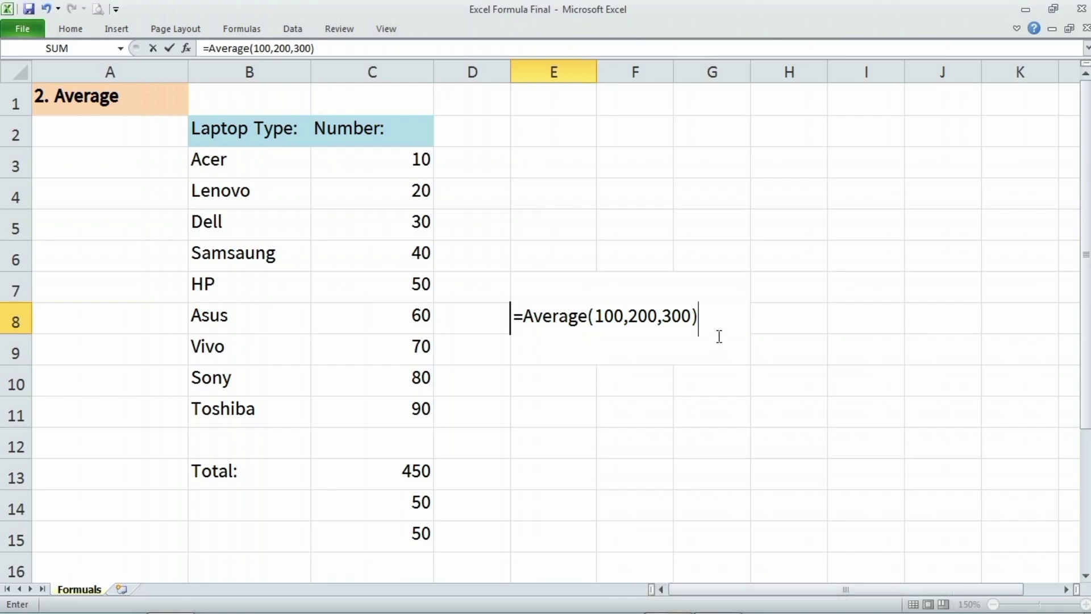
pyautogui.press('Return')
pyautogui.press('Up')
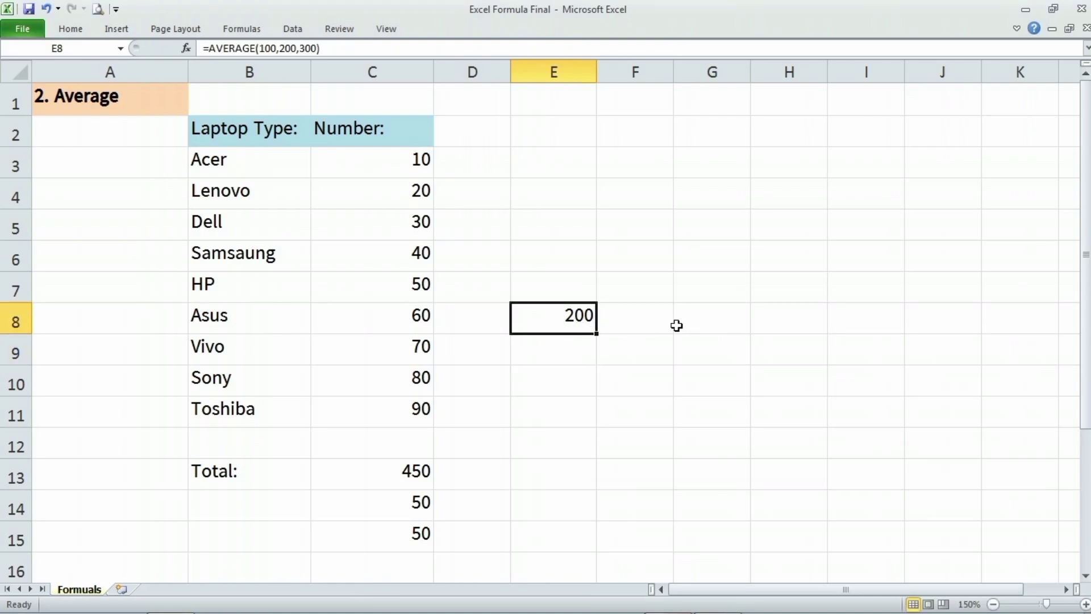
# Enter 100, 200 and 300 in cells G6, G7 and G8
pyautogui.click(699, 247)
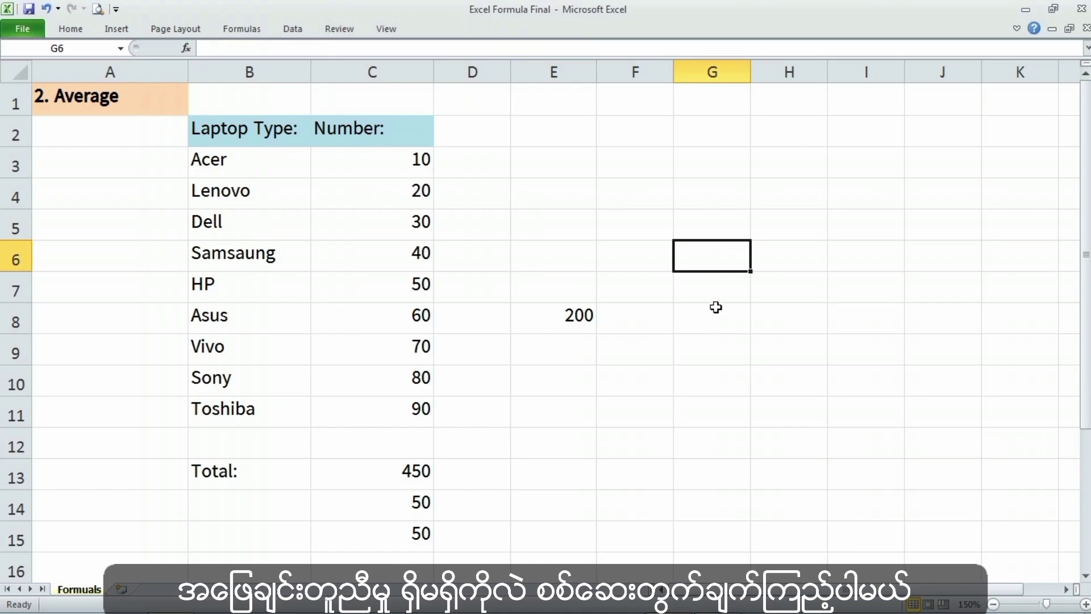
pyautogui.write('100')
pyautogui.press('Return')
pyautogui.write('200')
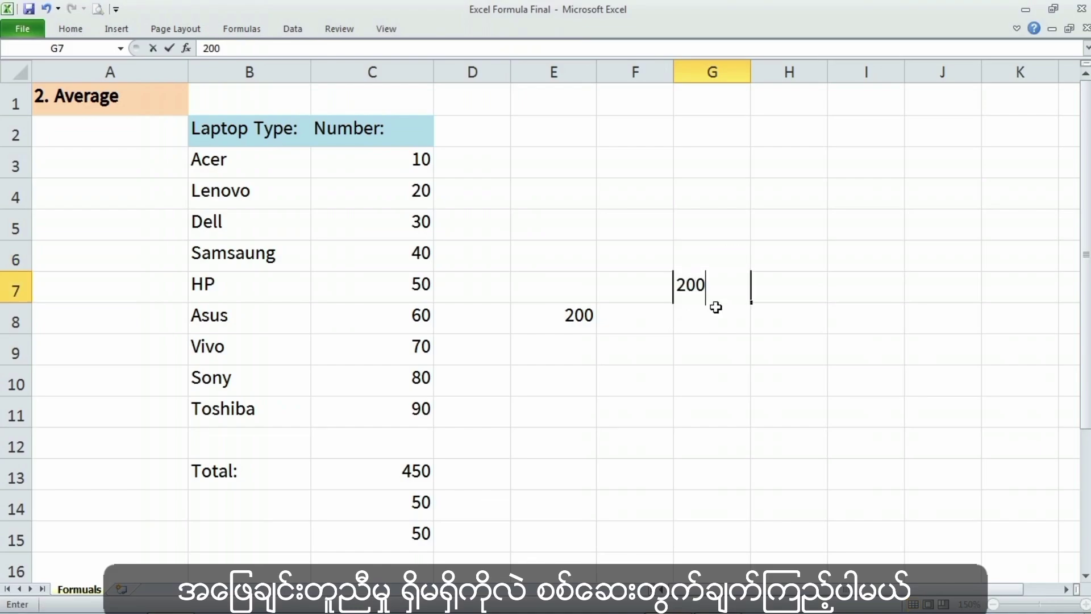
pyautogui.press('Return')
pyautogui.write('300')
pyautogui.press('Return')
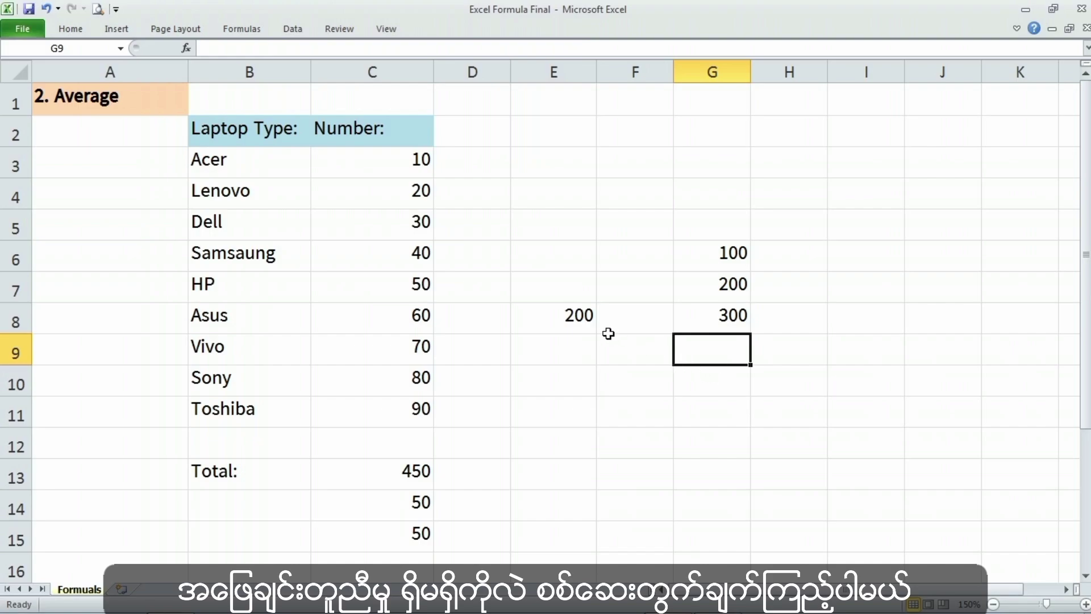
# Add up the three numbers in G6:G8 with the SUM function in cell G10
pyautogui.click(706, 382)
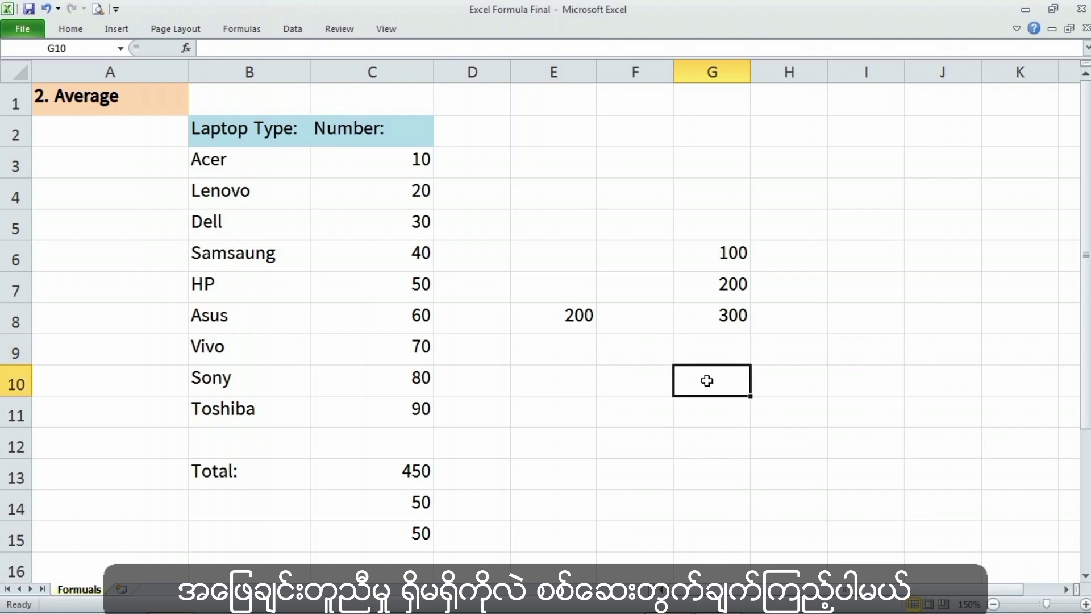
pyautogui.write('=sum(')
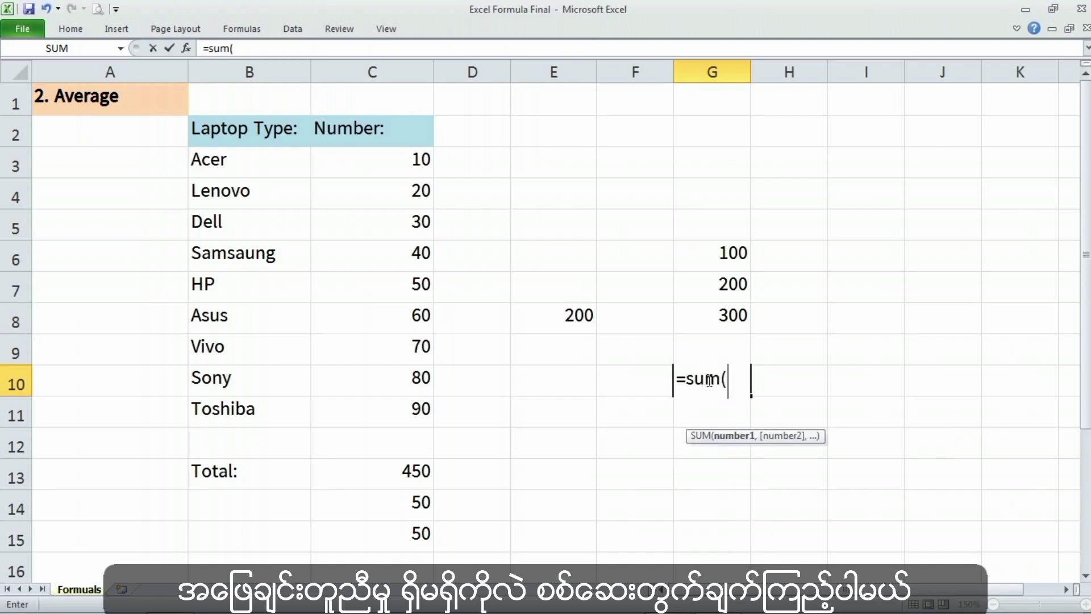
pyautogui.moveTo(724, 252); pyautogui.dragTo(733, 316)
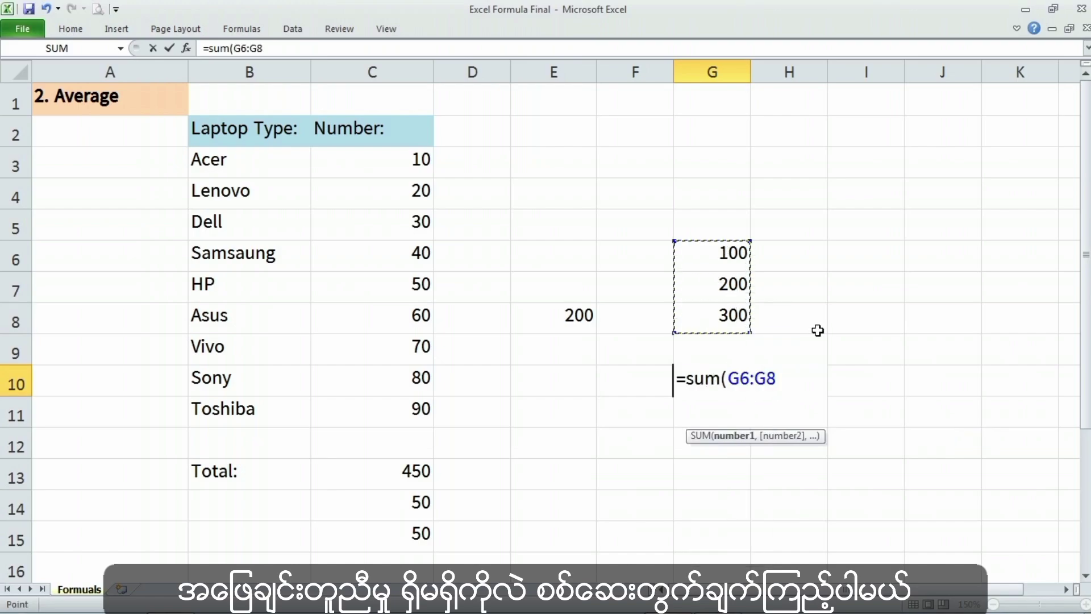
pyautogui.press('Return')
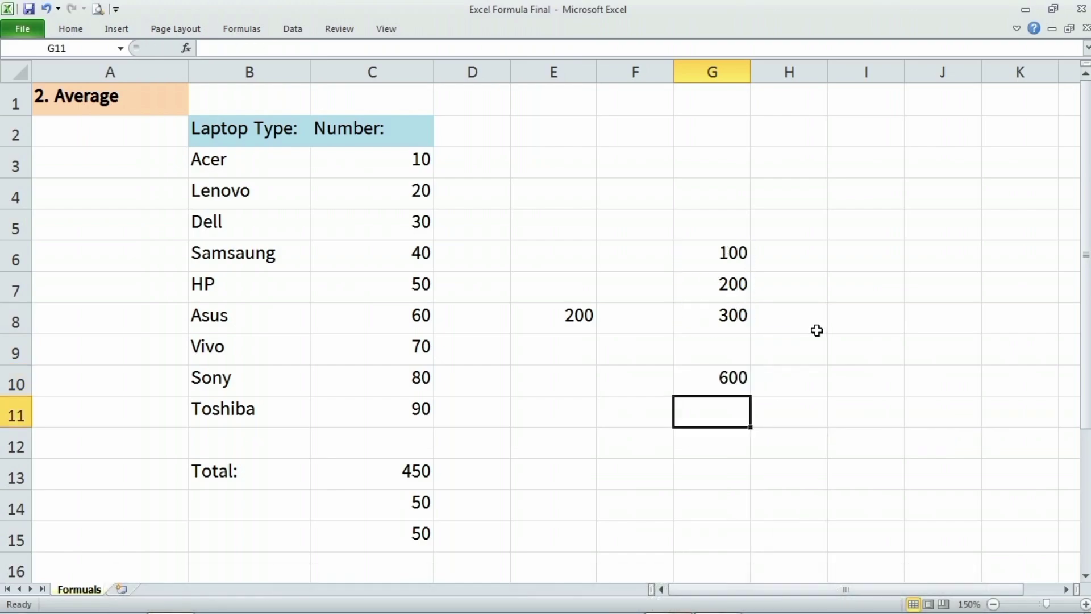
# Review the sum in G10 and count the numbers in G6:G8 that it adds up
pyautogui.click(744, 375)
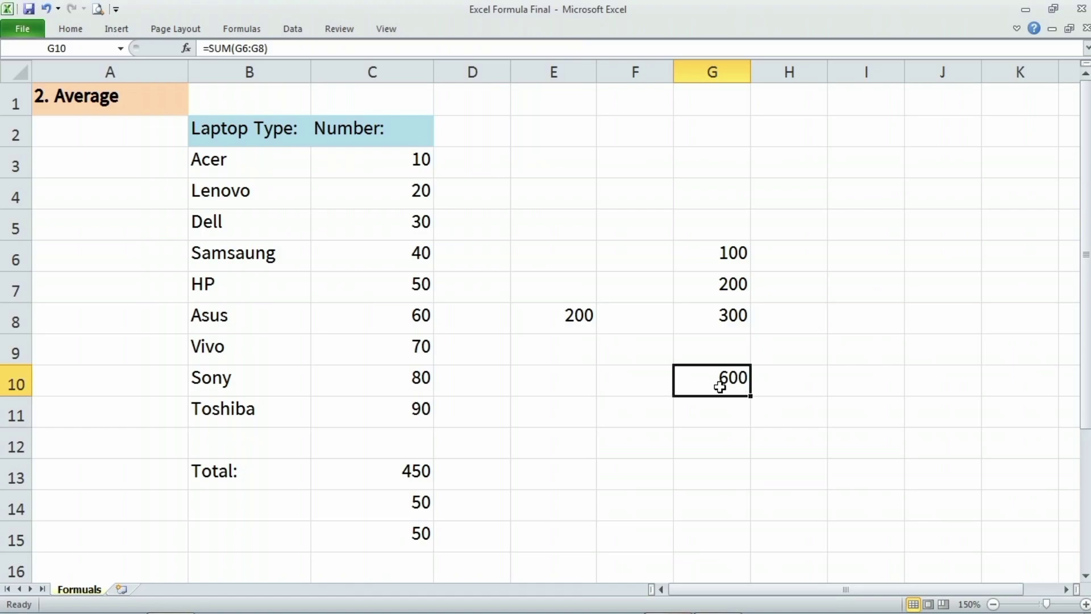
pyautogui.moveTo(731, 252); pyautogui.dragTo(734, 328)
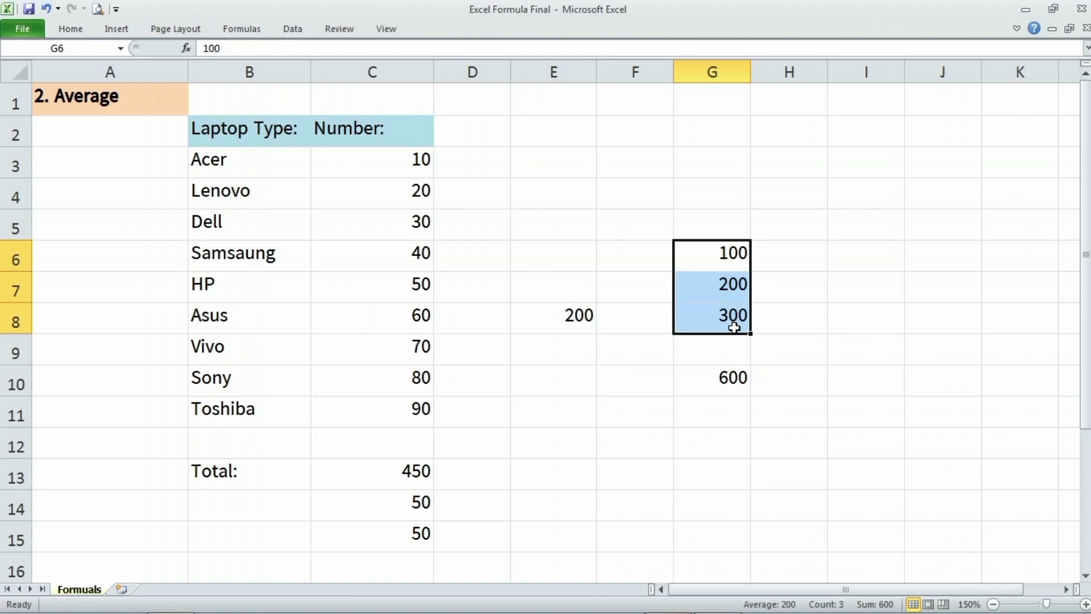
pyautogui.click(733, 253)
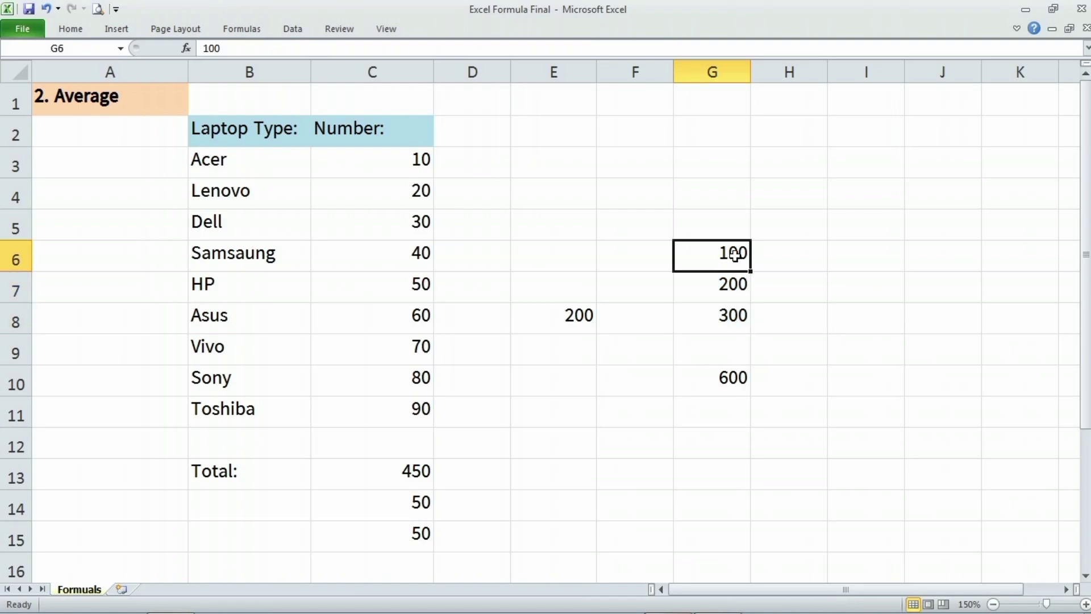
pyautogui.keyDown('ctrl'); pyautogui.click(737, 285); pyautogui.keyUp('ctrl')
pyautogui.keyDown('ctrl'); pyautogui.click(729, 316); pyautogui.keyUp('ctrl')
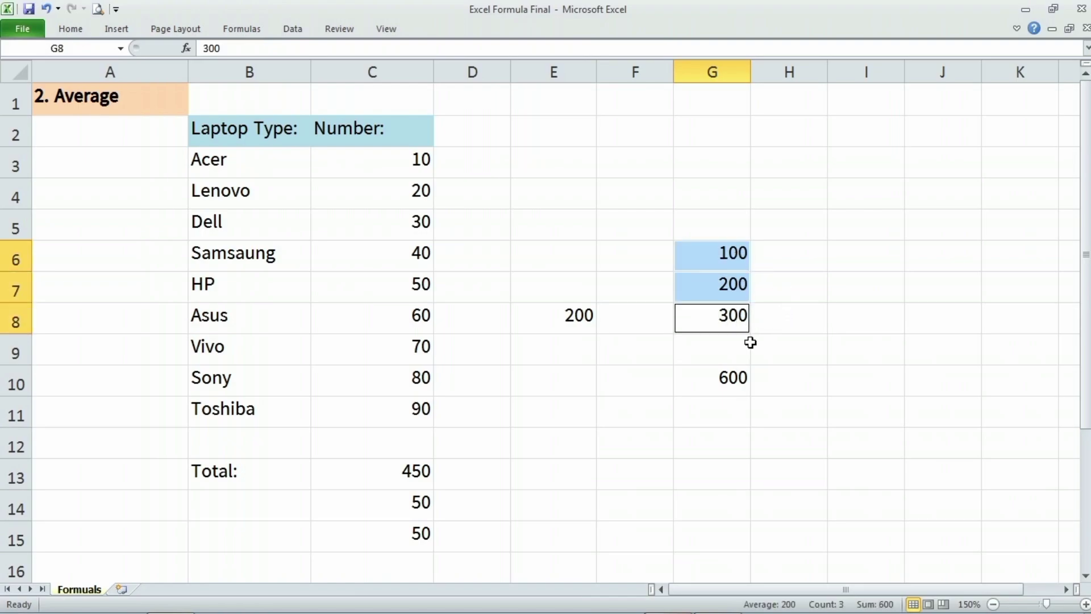
pyautogui.click(733, 385)
pyautogui.moveTo(733, 253); pyautogui.dragTo(731, 318)
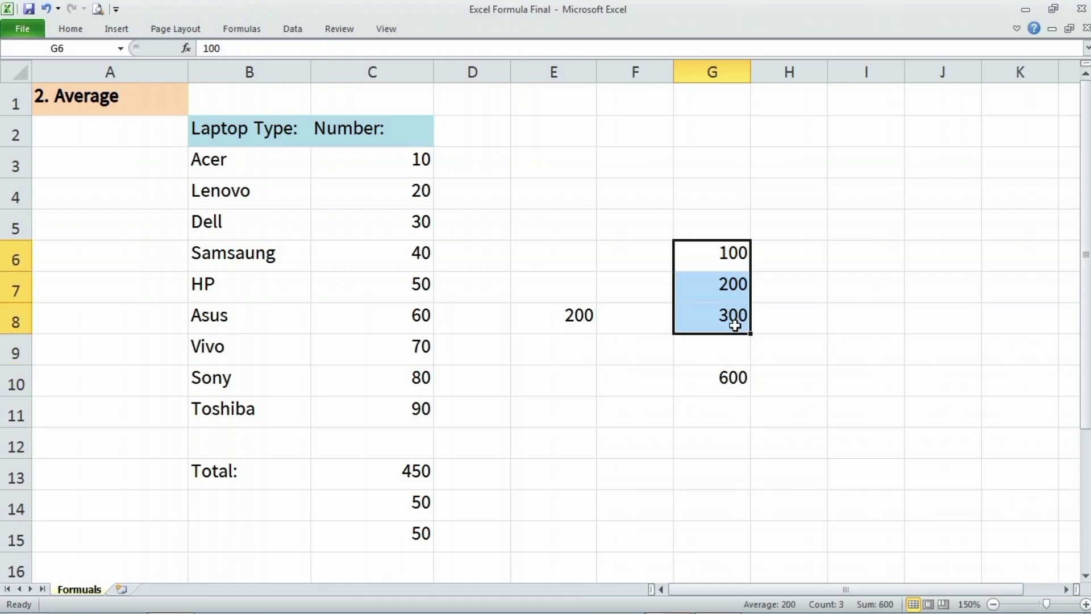
# Calculate the average manually in cell G11 with the formula =600/3
pyautogui.click(738, 410)
pyautogui.write('=')
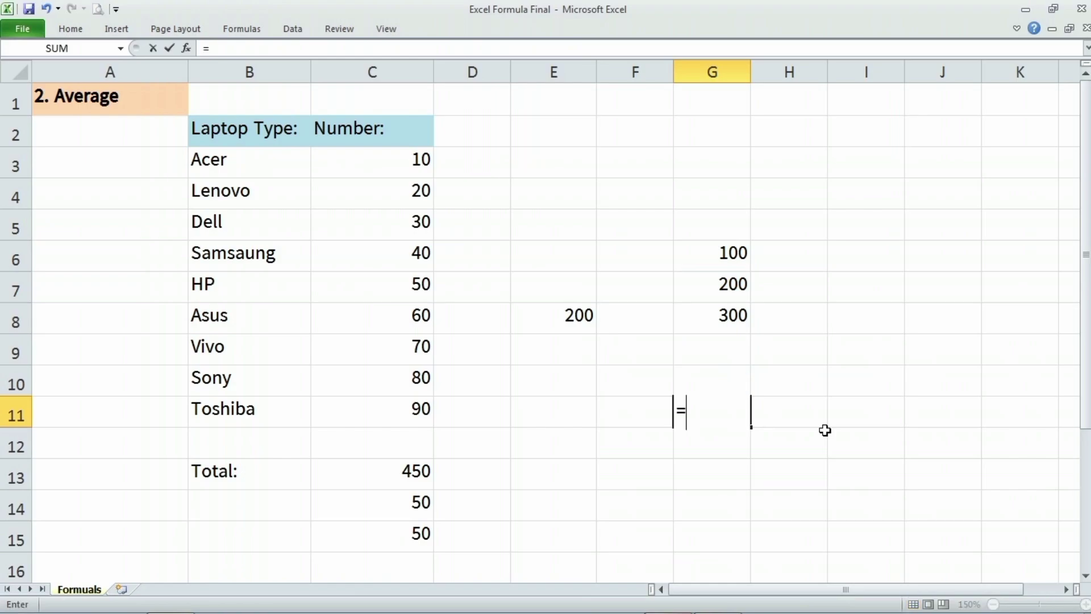
pyautogui.write('600/3')
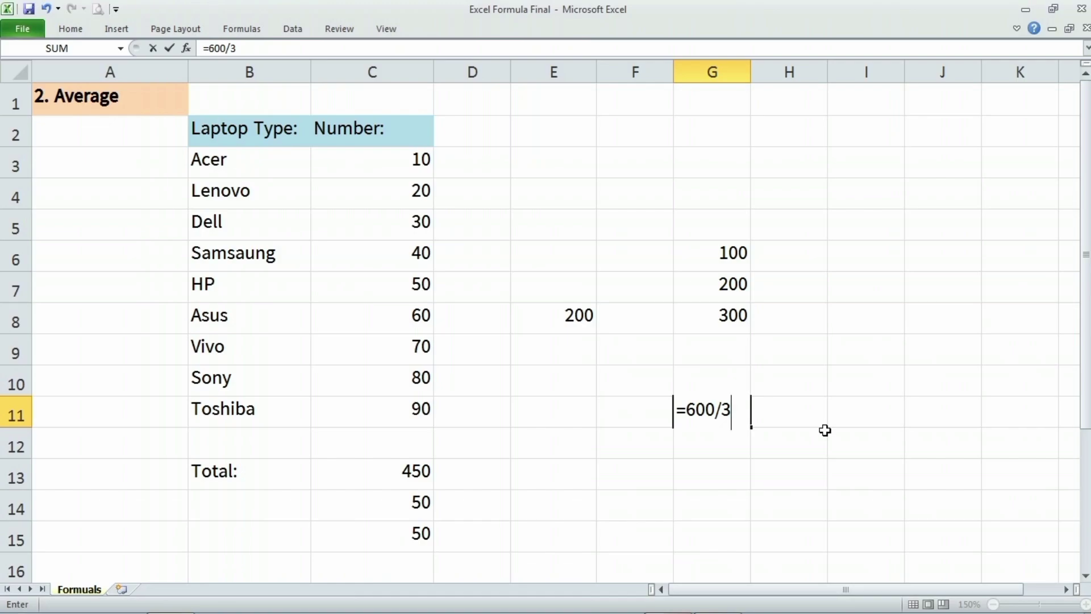
pyautogui.press('Return')
pyautogui.press('Up')
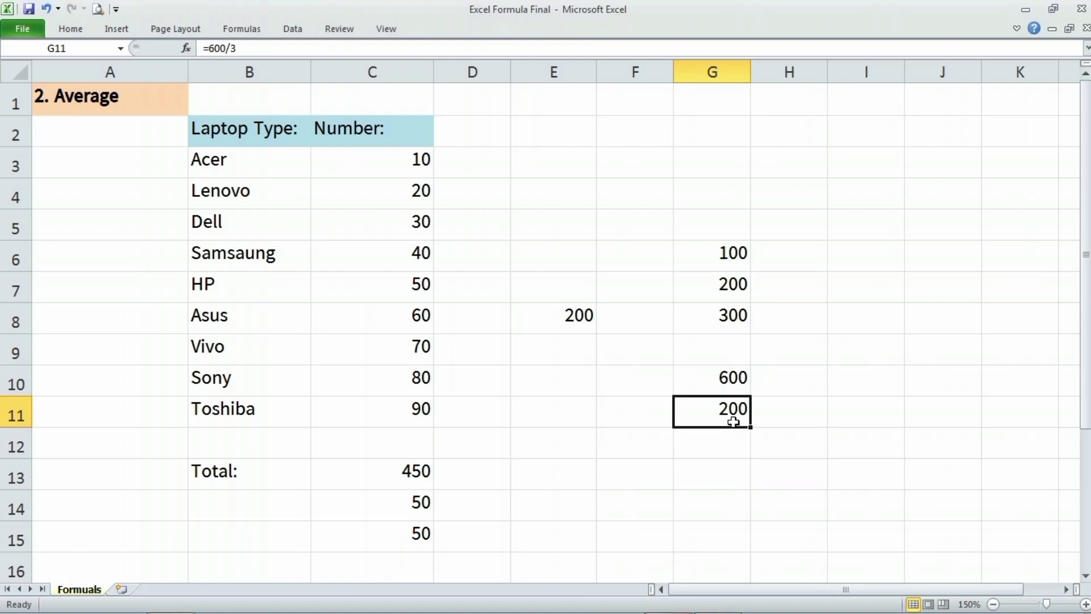
# Compare the manual average formula in G11 with the AVERAGE formula in E8, leaving both formulas as they are
pyautogui.click(581, 320)
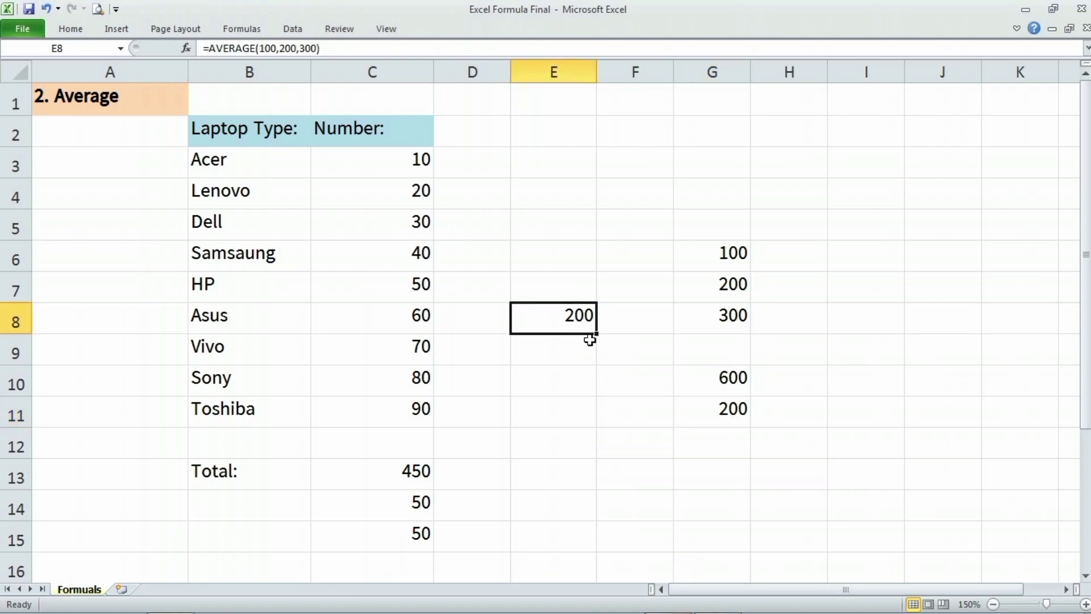
pyautogui.click(716, 408)
pyautogui.doubleClick(746, 417)
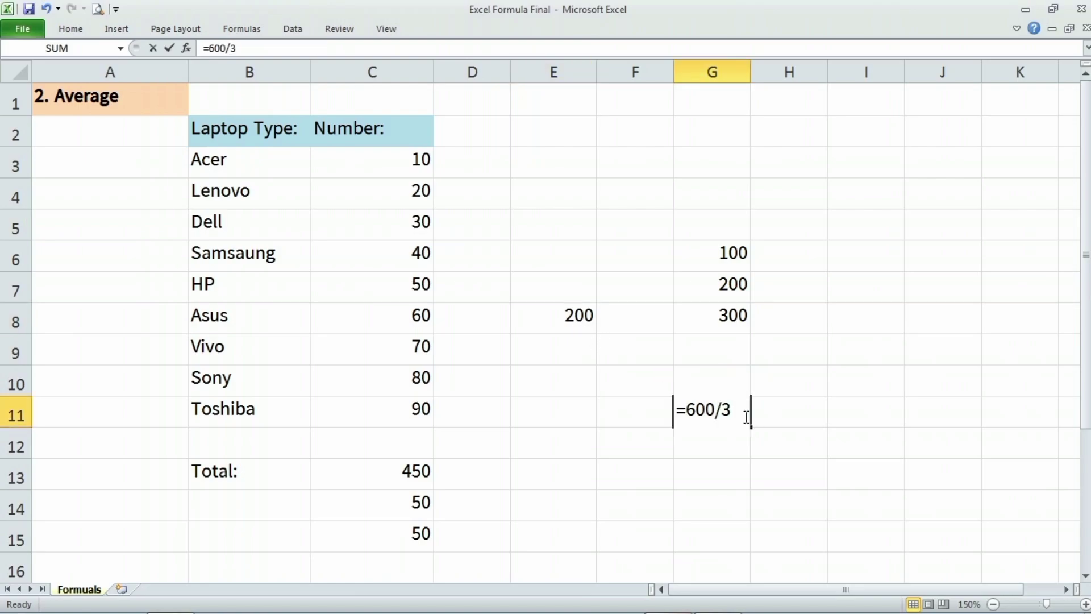
pyautogui.hotkey('shift', 'Home')
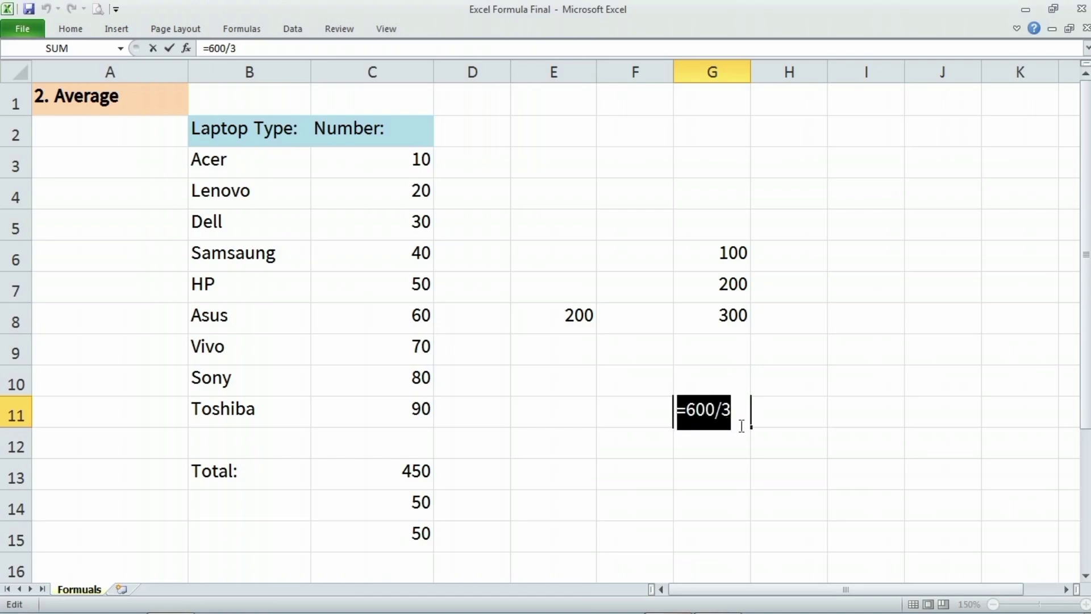
pyautogui.press('Return')
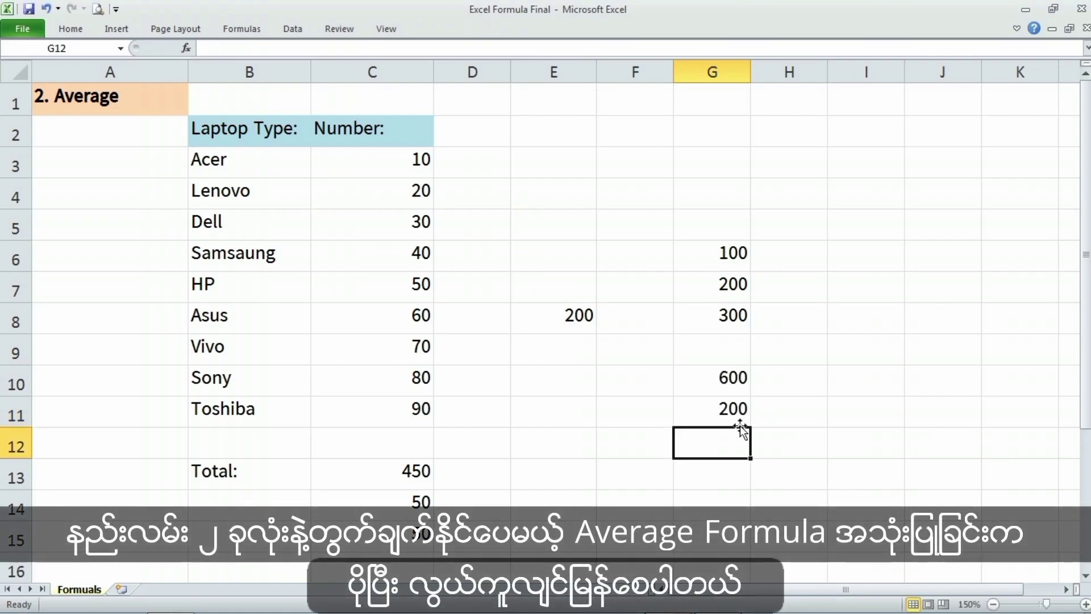
pyautogui.click(572, 318)
pyautogui.doubleClick(591, 316)
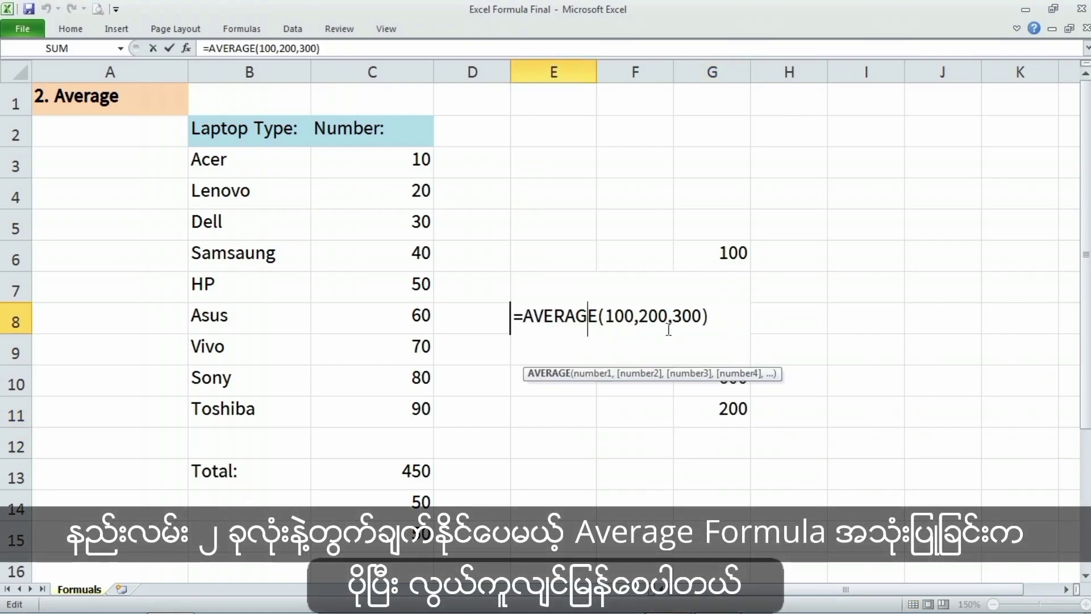
pyautogui.moveTo(720, 317); pyautogui.dragTo(513, 316)
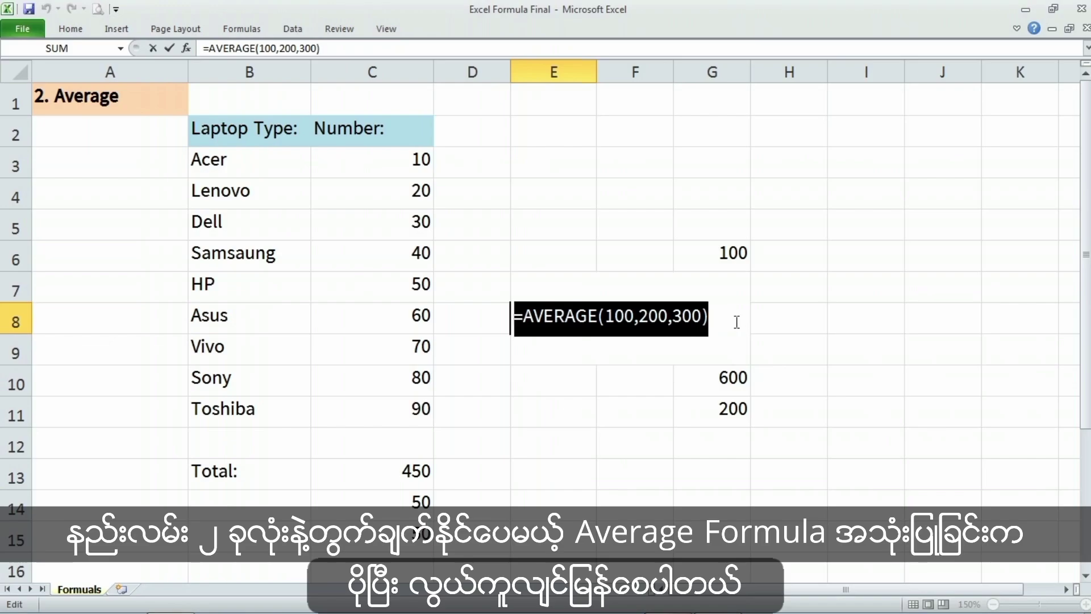
pyautogui.press('Return')
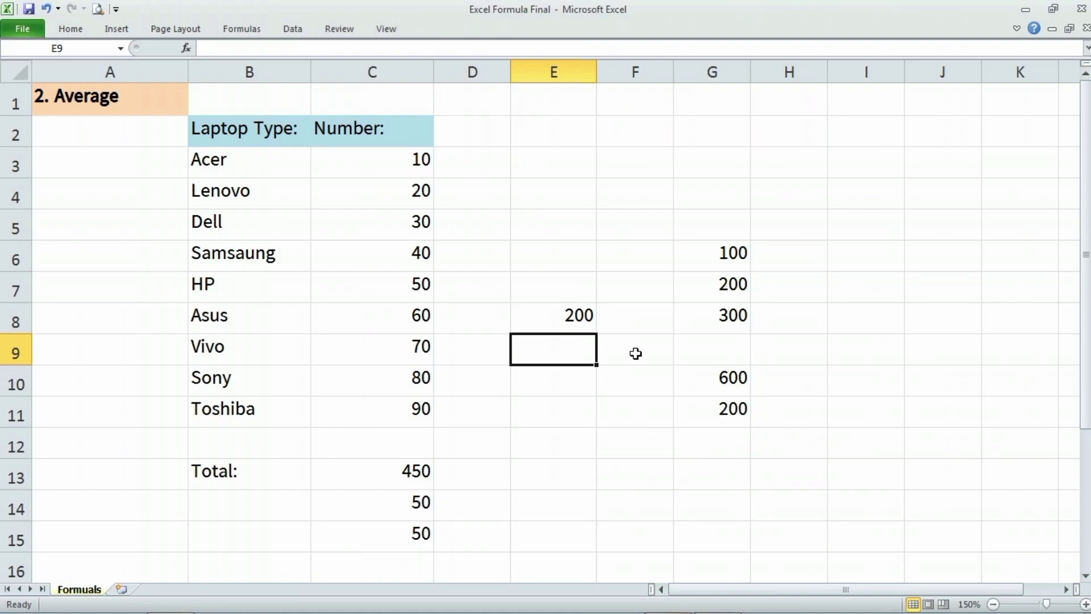
# Replace the section title in cell A1 with "3. Drop Down List"
pyautogui.click(148, 108)
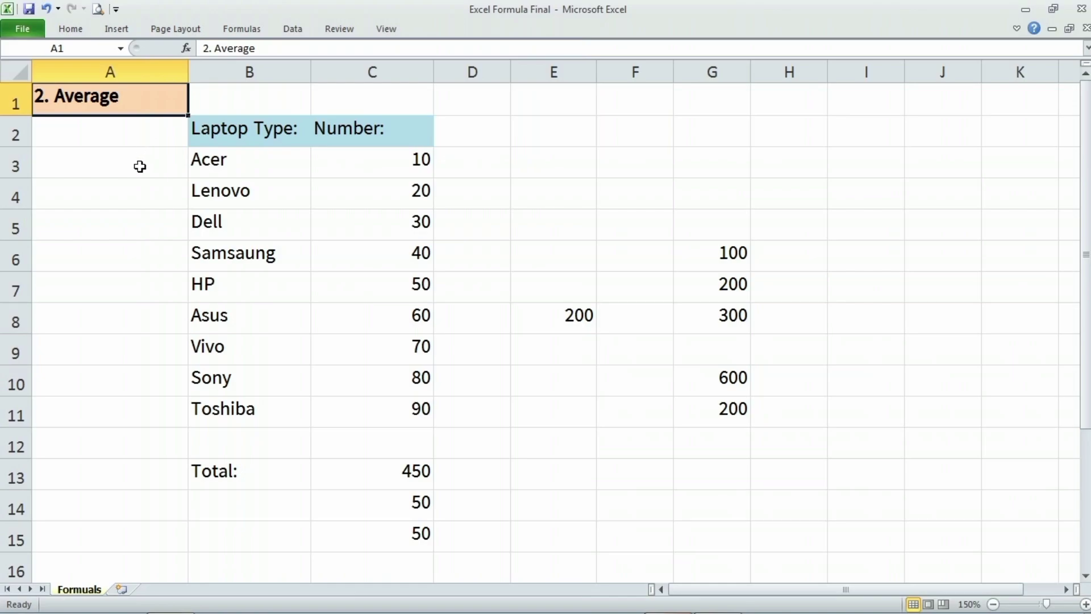
pyautogui.write('3')
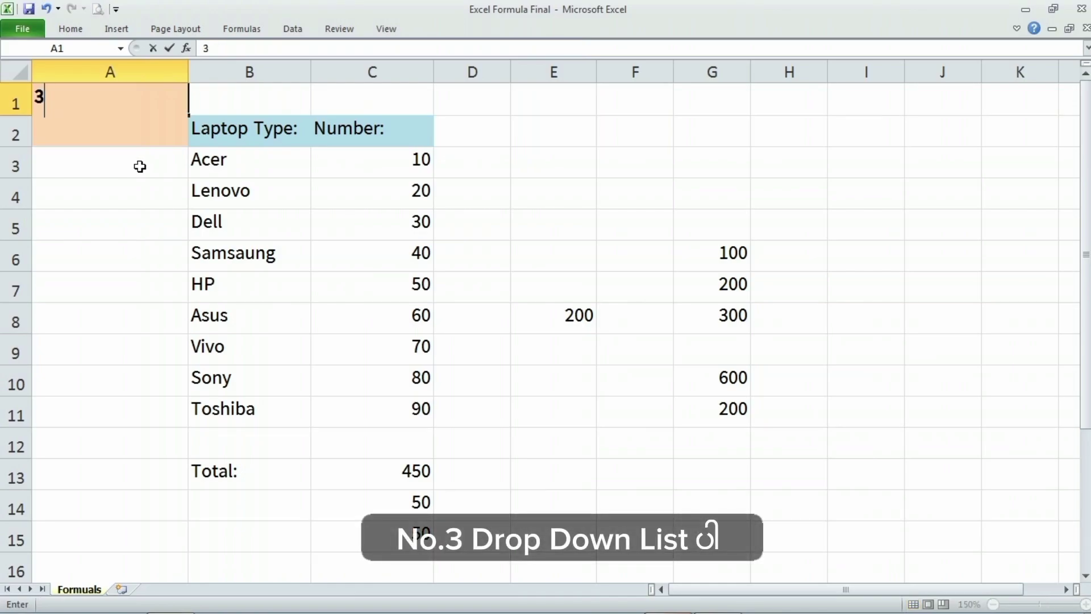
pyautogui.write('. Drop Dow')
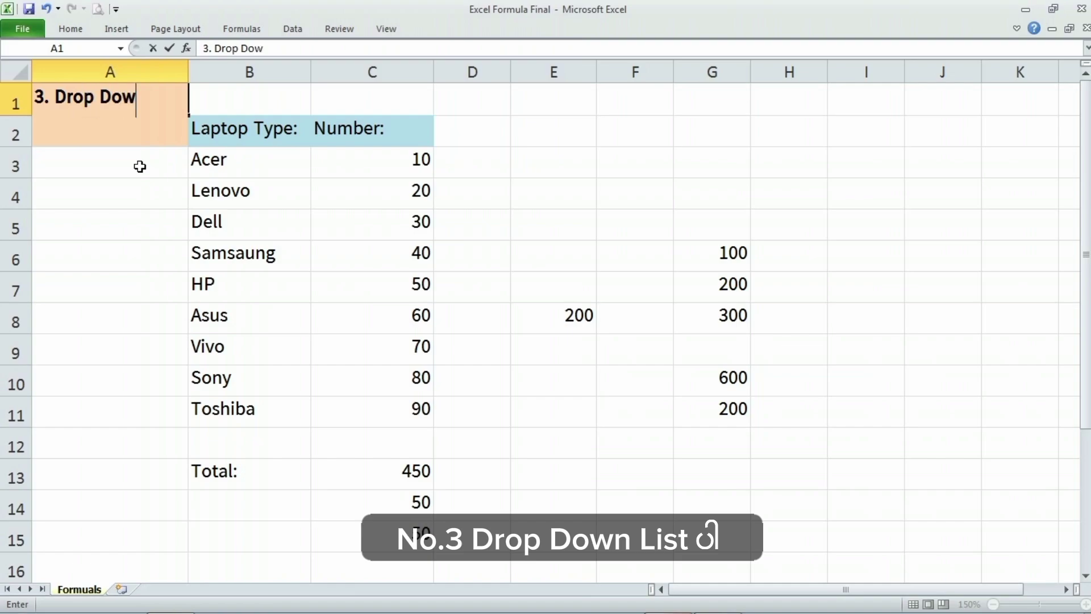
pyautogui.write('n List')
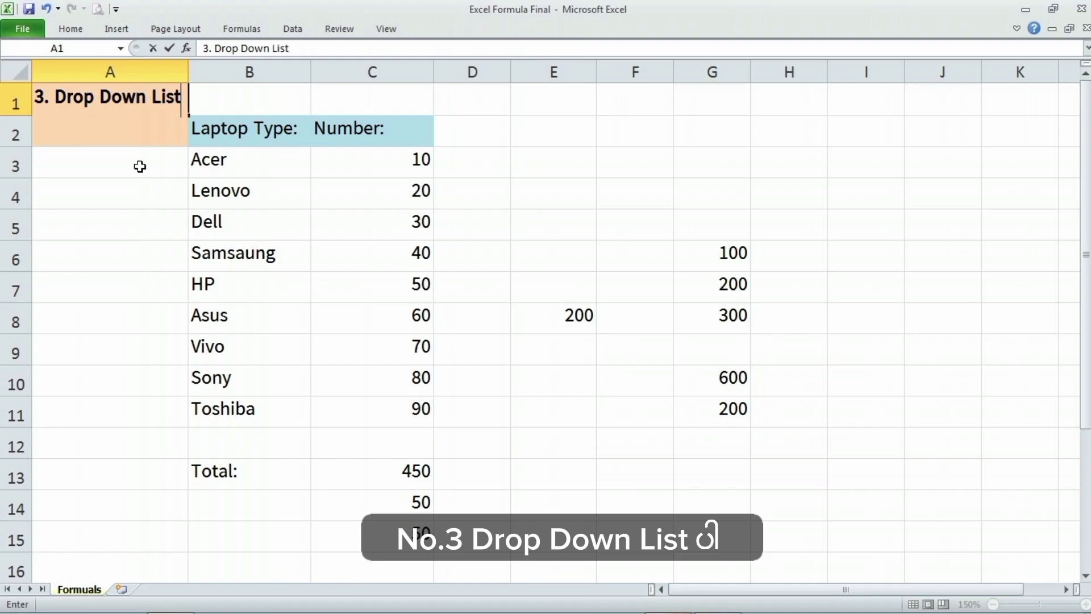
pyautogui.press('Return')
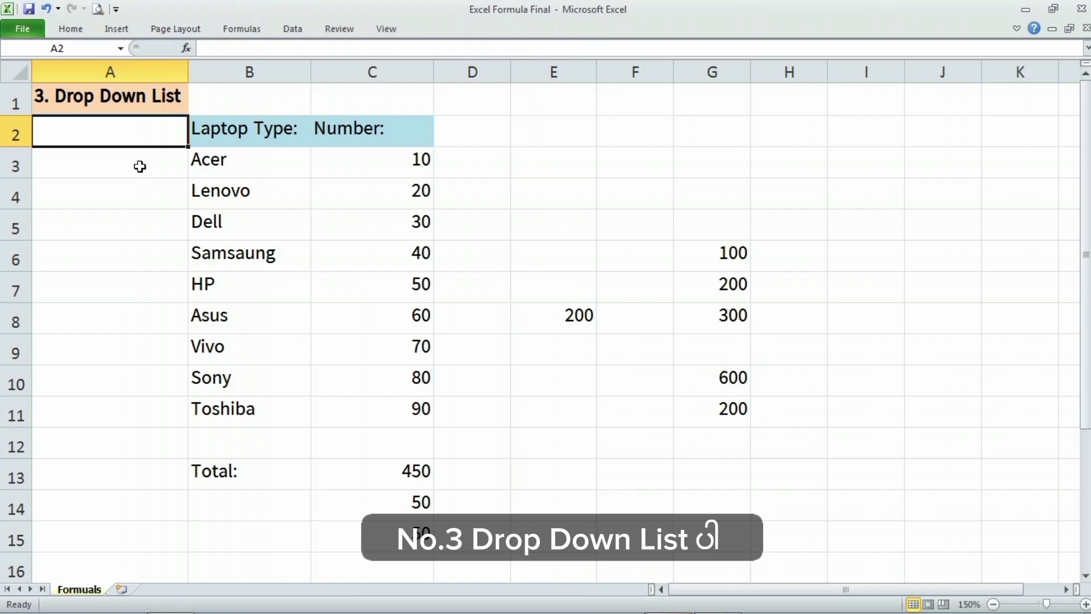
pyautogui.press('Up')
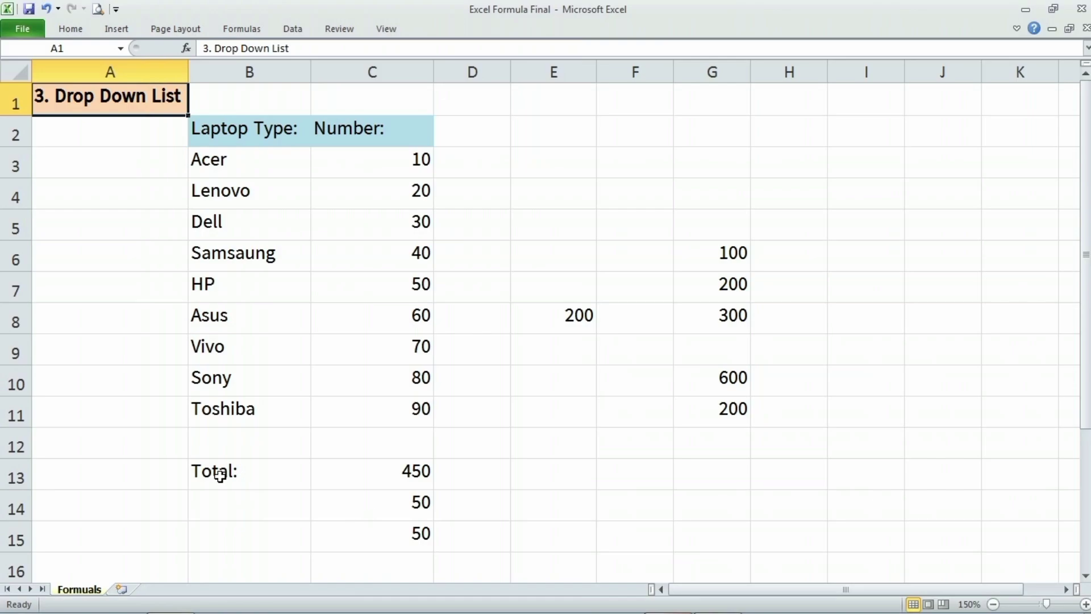
# Clear the totals and averages in B13:C15 and the example calculations in E4:H13
pyautogui.moveTo(202, 466); pyautogui.dragTo(411, 541)
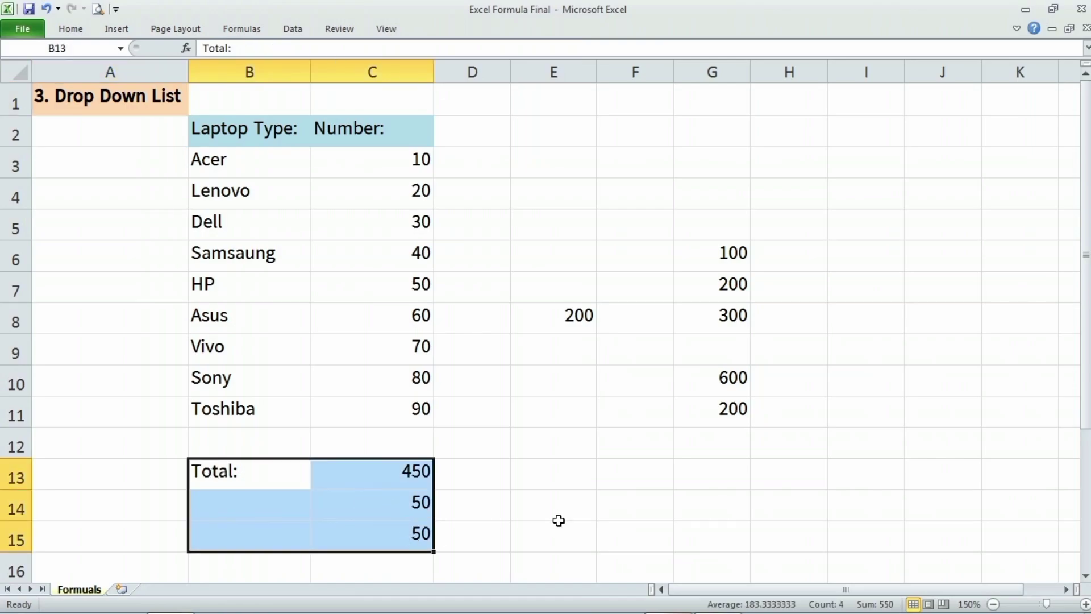
pyautogui.press('Delete')
pyautogui.moveTo(545, 196); pyautogui.dragTo(798, 463)
pyautogui.press('Delete')
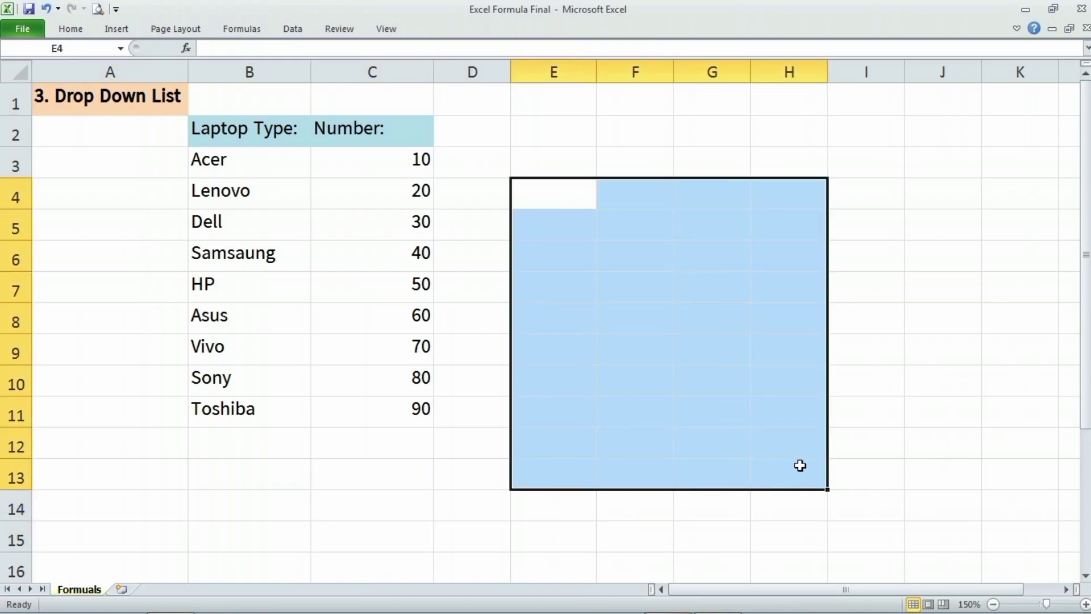
# Enter the label "Laptop Type:" in cell B13 below the laptop table
pyautogui.click(267, 481)
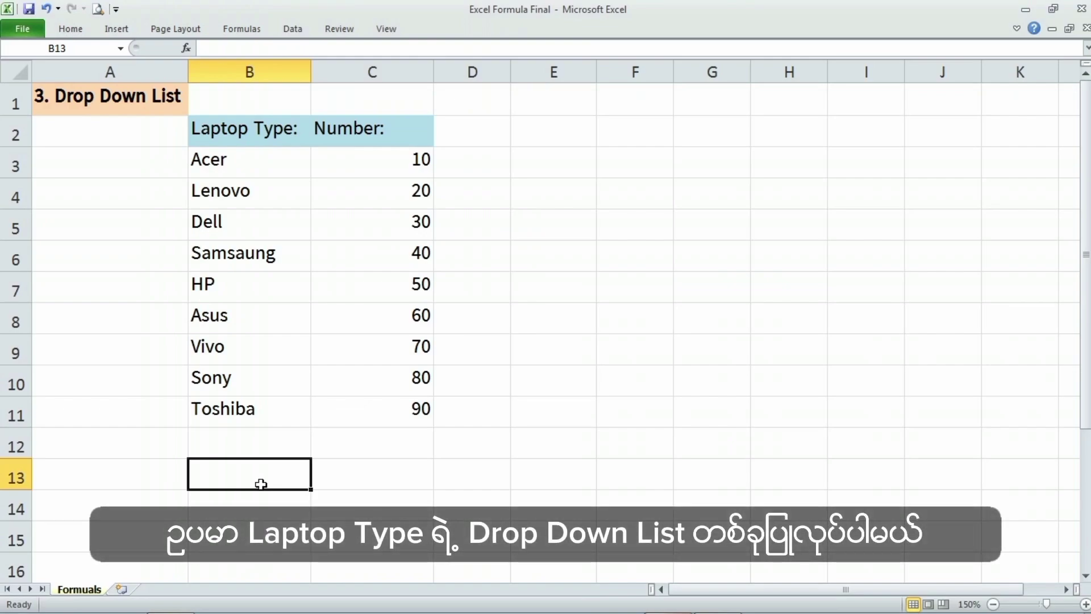
pyautogui.write('Laptop')
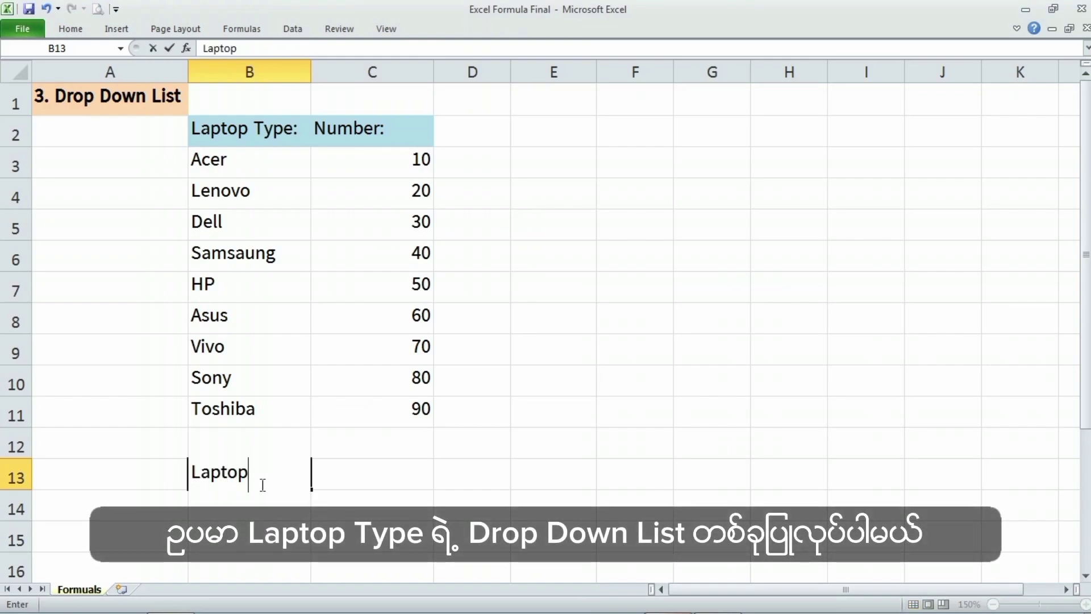
pyautogui.write(' Type:')
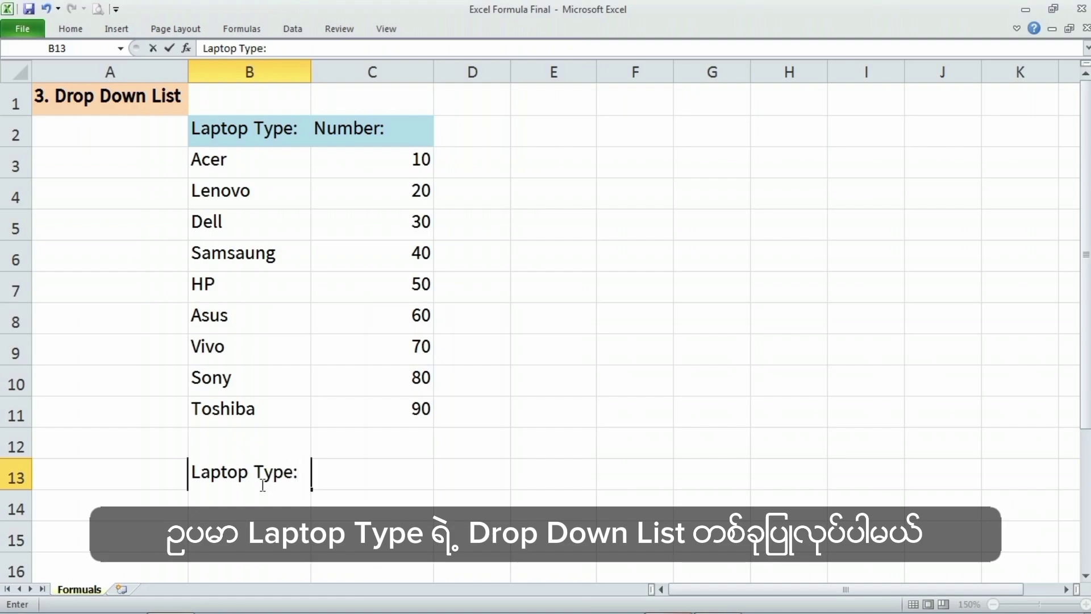
pyautogui.press('Return')
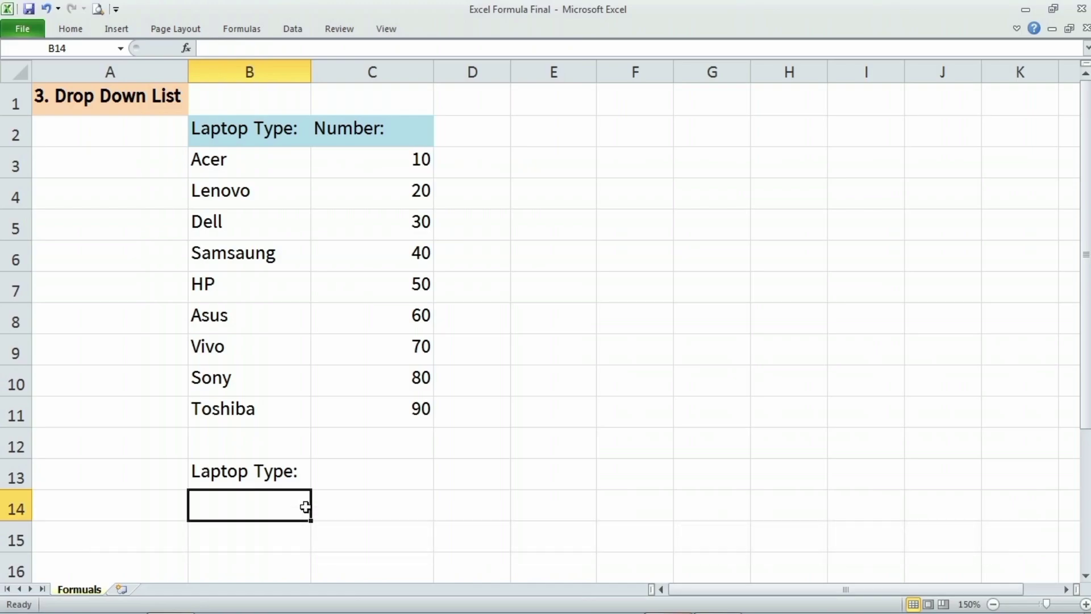
# Fill cell B14 below the "Laptop Type:" label with a light red theme colour
pyautogui.click(88, 34)
pyautogui.click(254, 79)
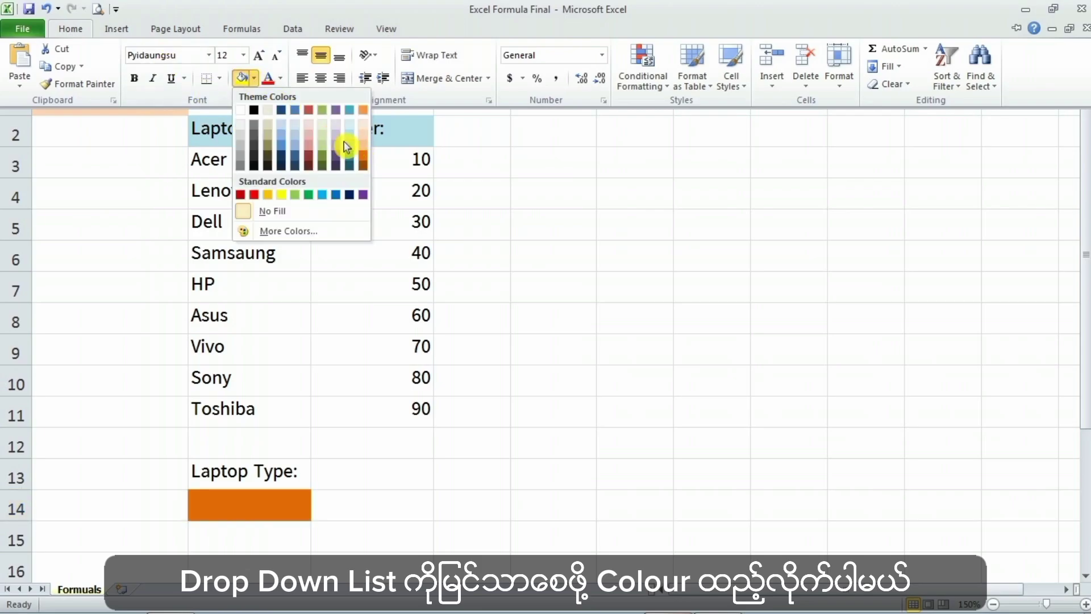
pyautogui.click(309, 141)
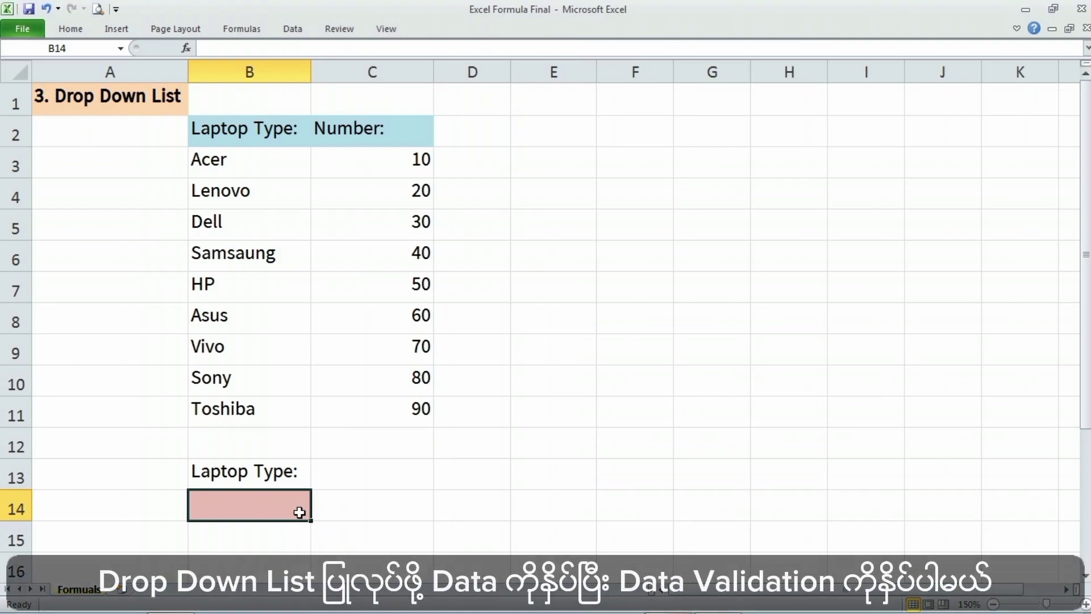
# Start data validation for cell B14 and set the allowed value type to List
pyautogui.click(302, 30)
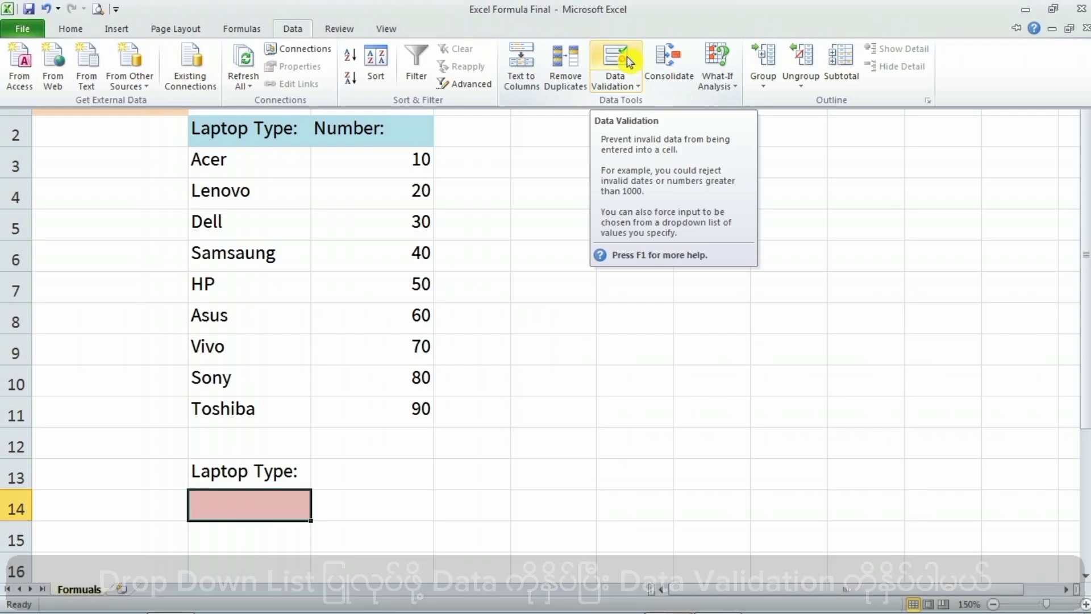
pyautogui.click(625, 61)
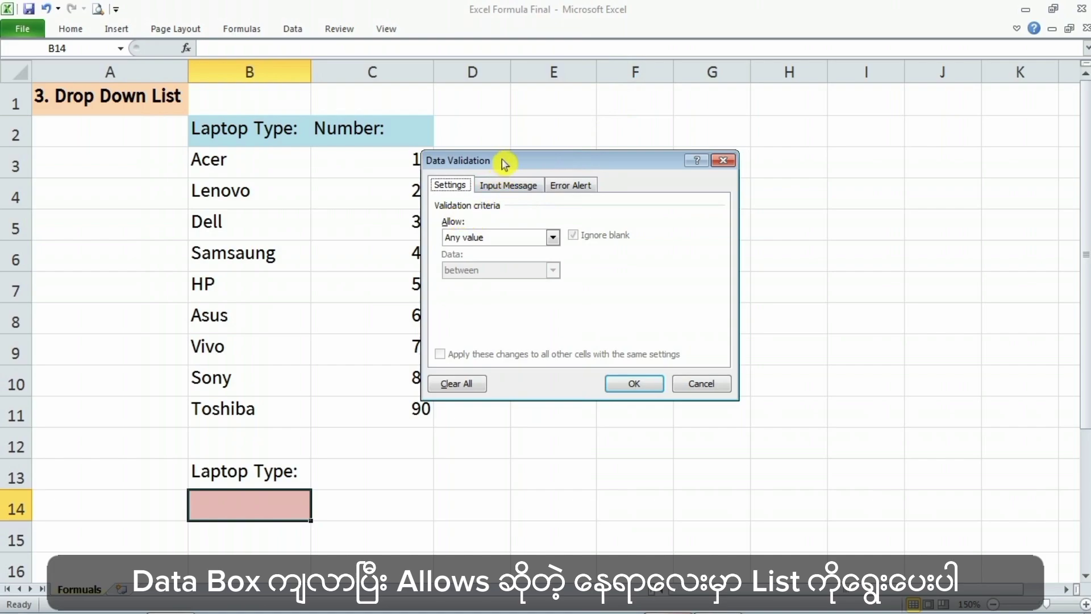
pyautogui.moveTo(504, 159)
pyautogui.mouseDown()
pyautogui.moveTo(490, 117)
pyautogui.moveTo(516, 146)
pyautogui.mouseUp()
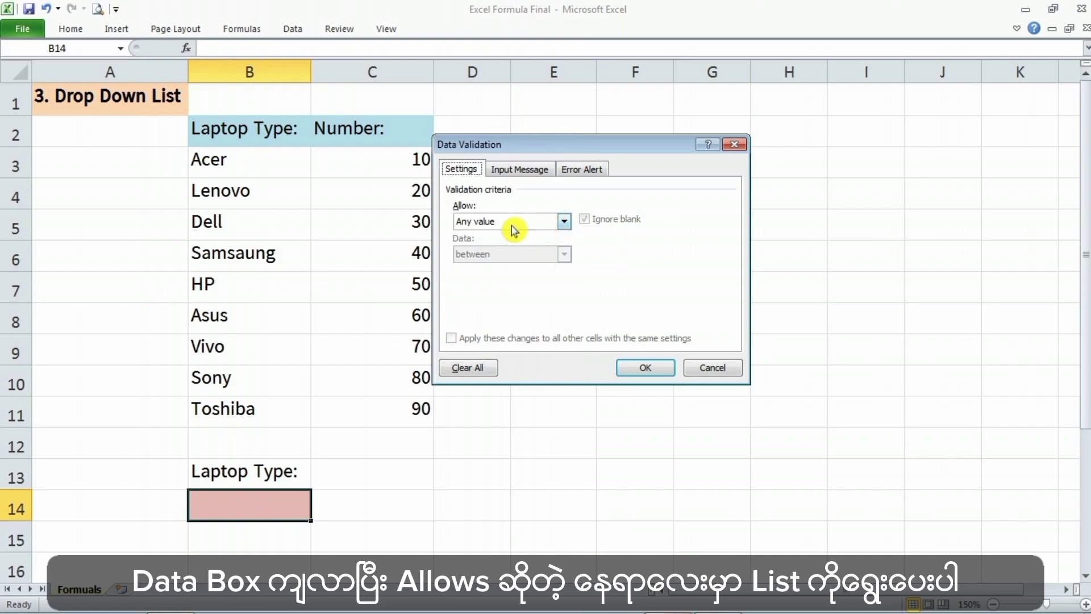
pyautogui.click(564, 222)
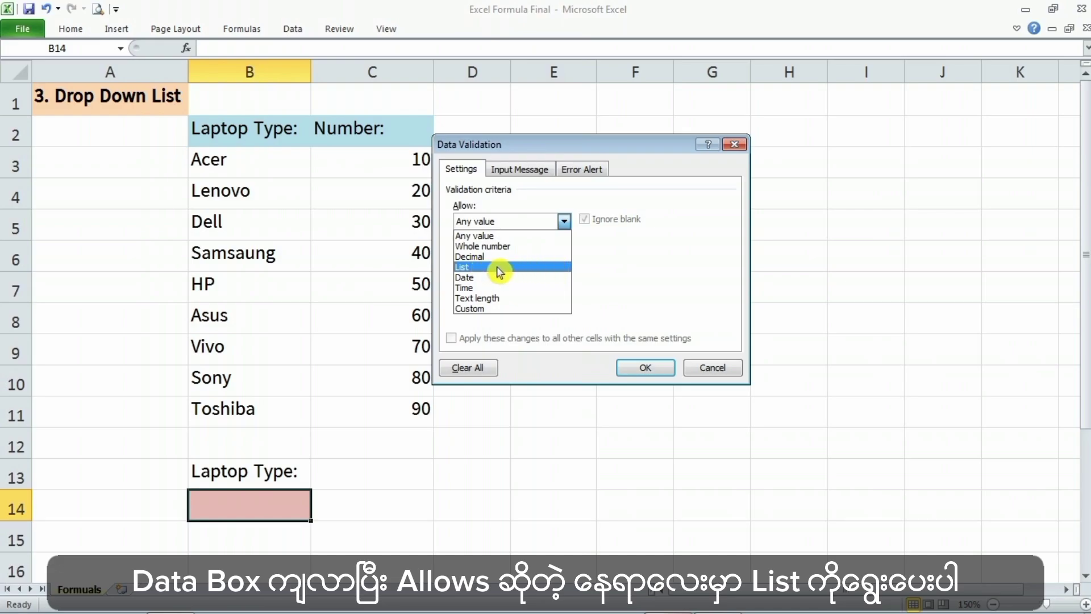
pyautogui.click(515, 267)
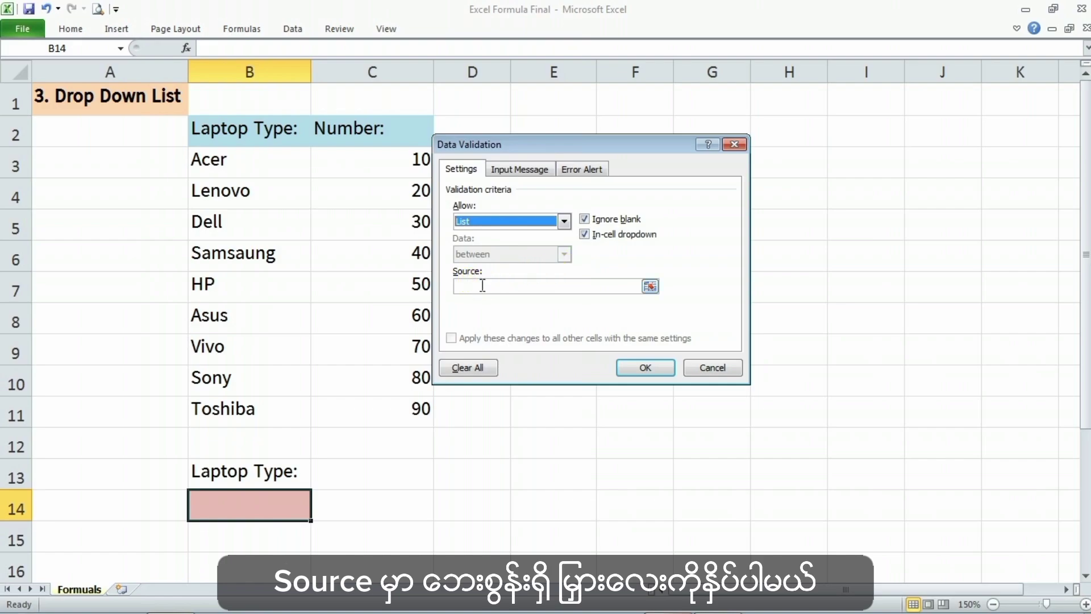
# Set the validation list source to the laptop names in =$B$3:$B$11 and apply the rule to B14
pyautogui.click(480, 286)
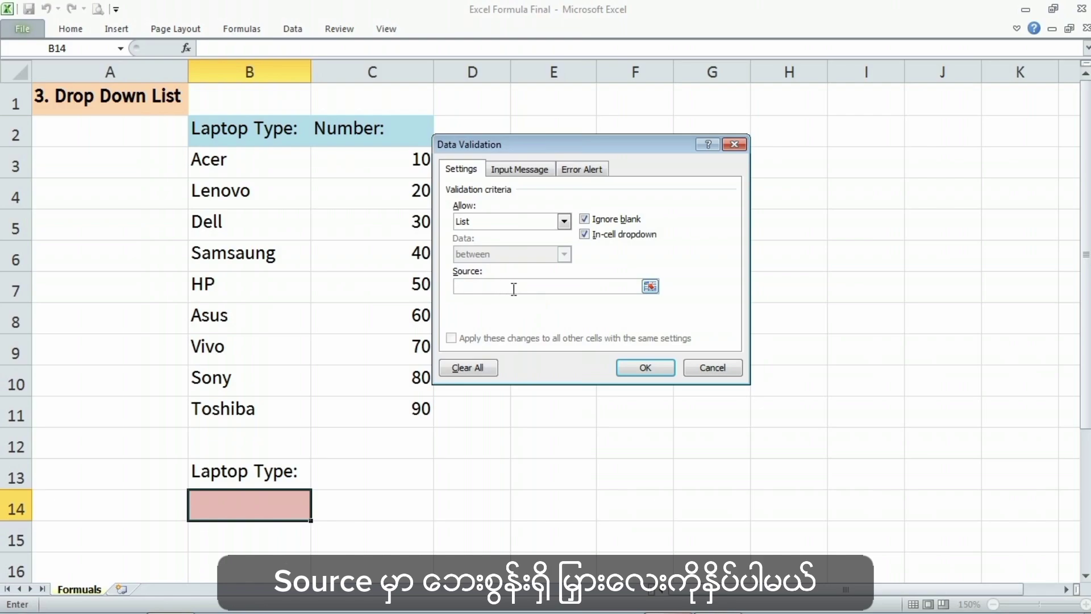
pyautogui.click(650, 287)
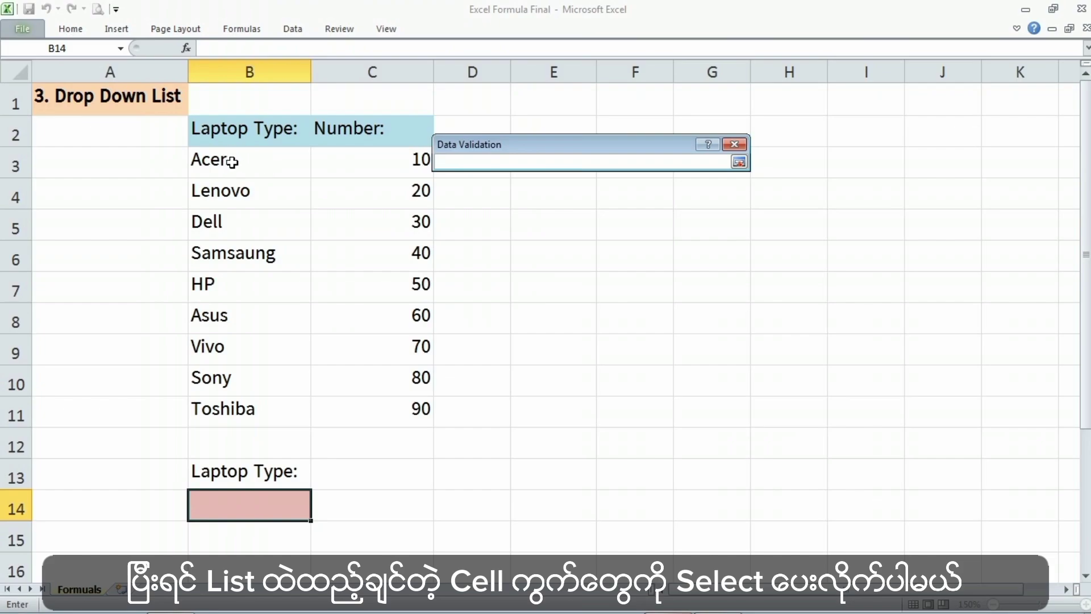
pyautogui.moveTo(236, 160); pyautogui.dragTo(250, 401)
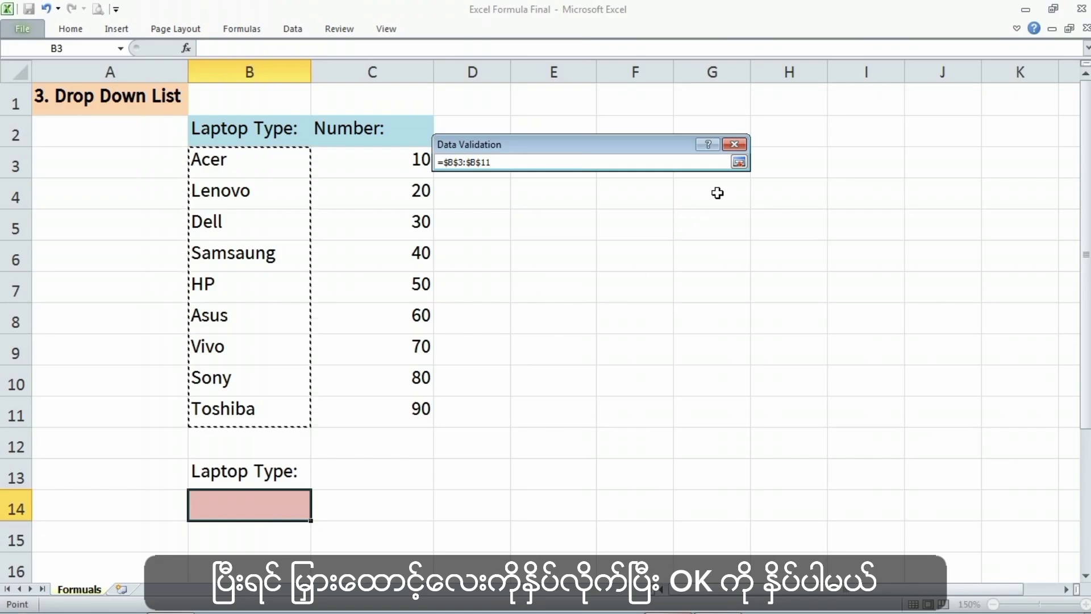
pyautogui.click(740, 165)
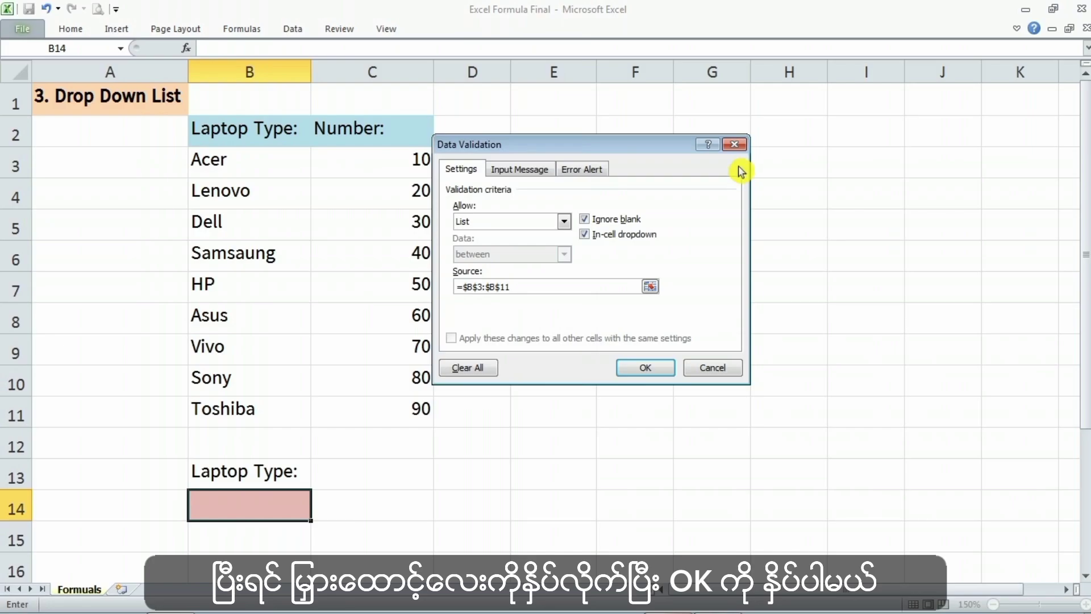
pyautogui.click(661, 369)
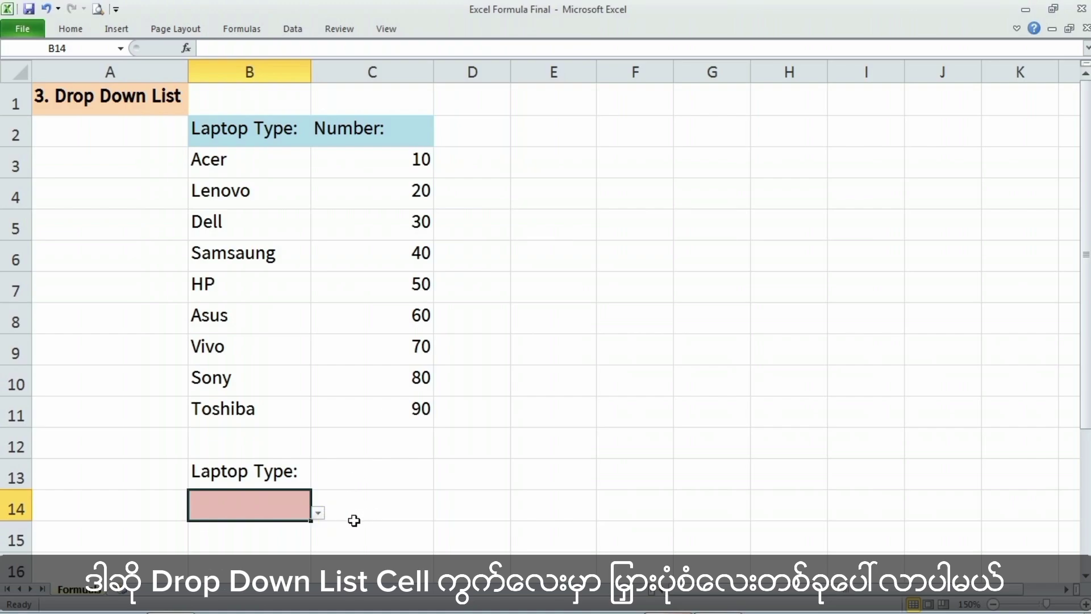
# Test the drop-down list in B14 by choosing Lenovo, Toshiba, HP and finally Sony
pyautogui.click(317, 514)
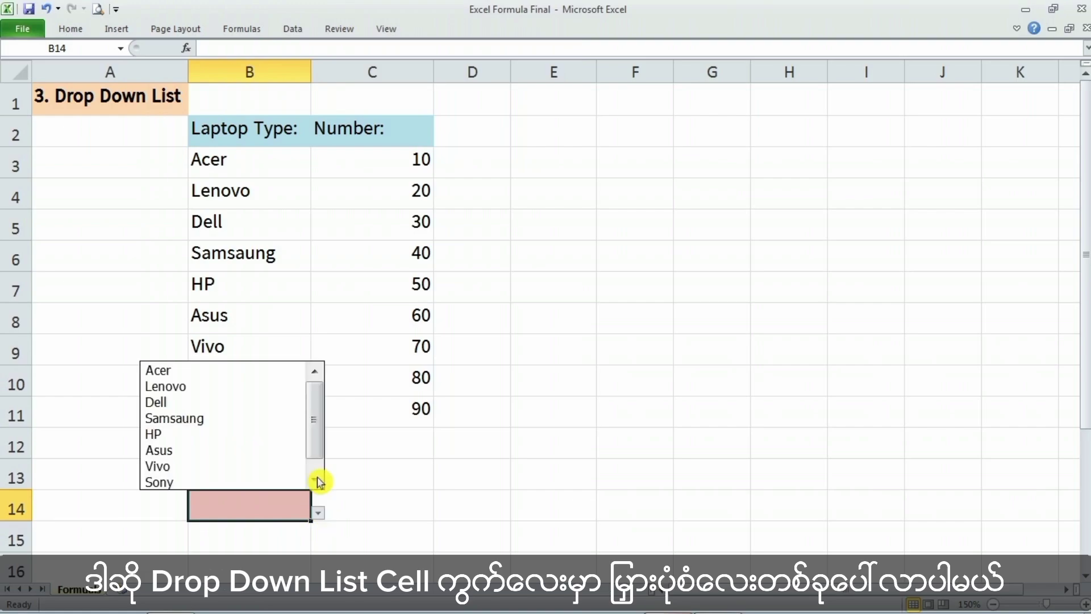
pyautogui.moveTo(316, 444)
pyautogui.mouseDown()
pyautogui.moveTo(317, 463)
pyautogui.moveTo(318, 416)
pyautogui.moveTo(319, 455)
pyautogui.moveTo(319, 439)
pyautogui.mouseUp()
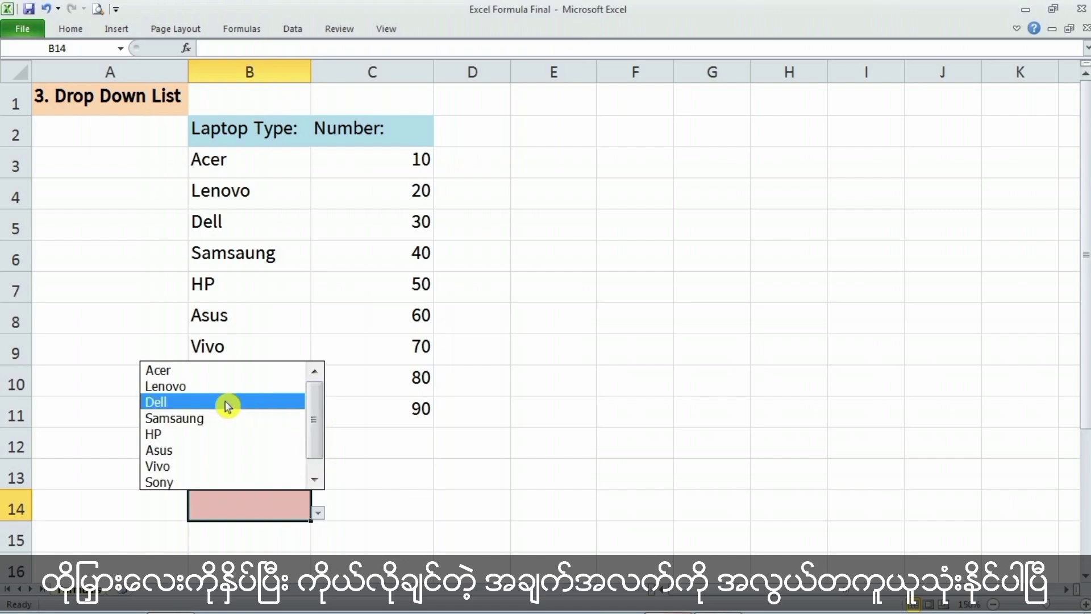
pyautogui.click(195, 391)
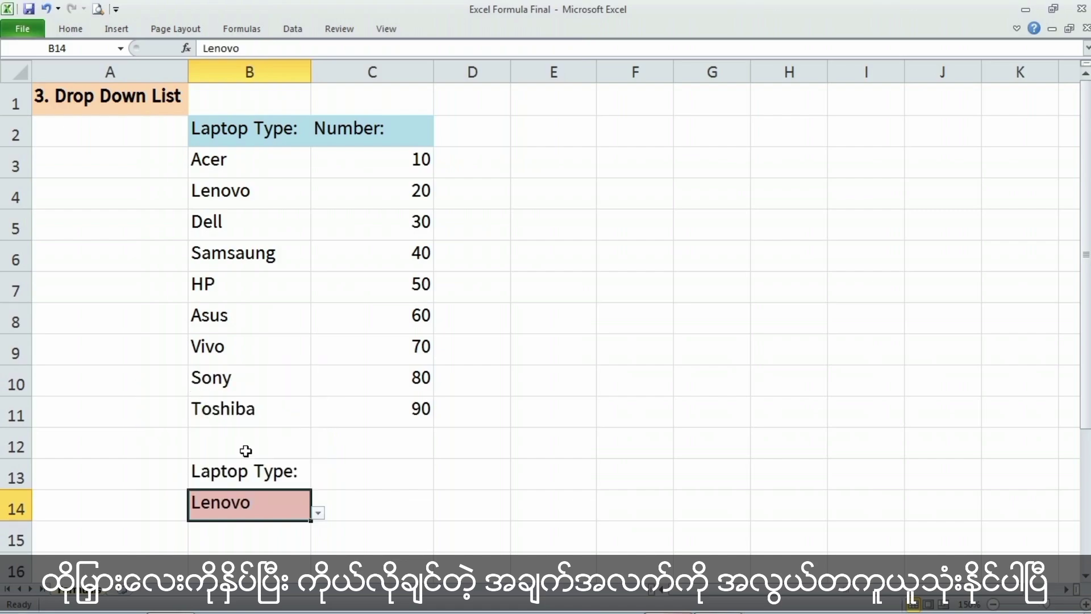
pyautogui.click(317, 513)
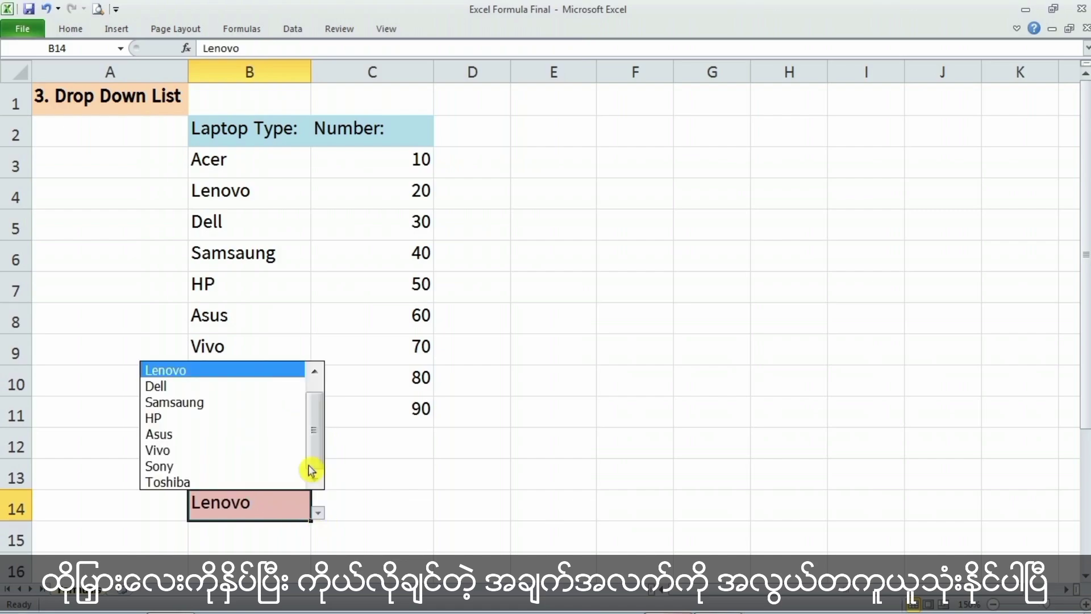
pyautogui.click(244, 480)
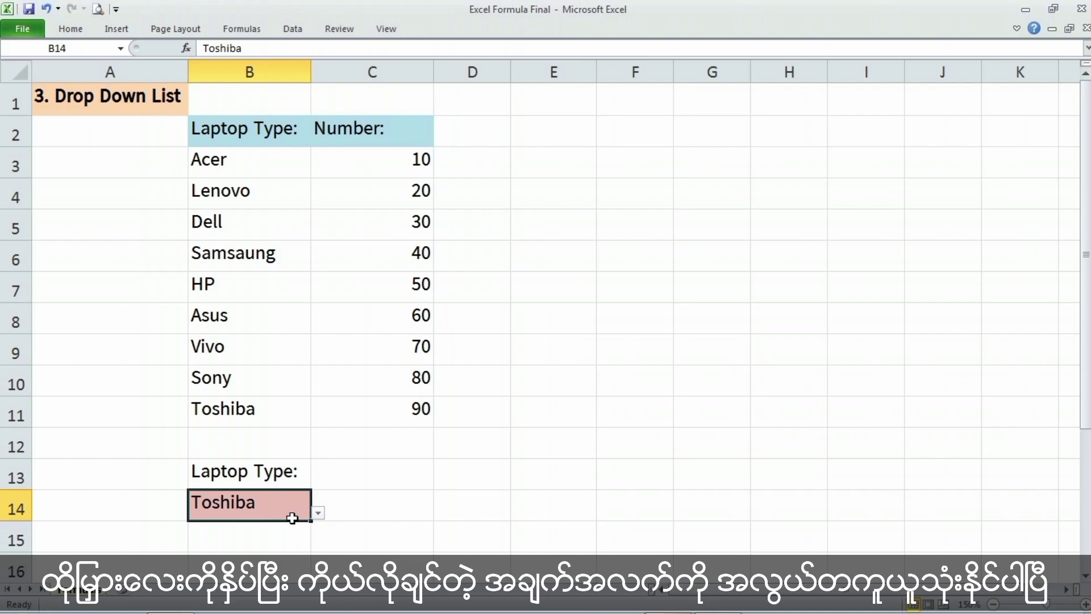
pyautogui.click(319, 515)
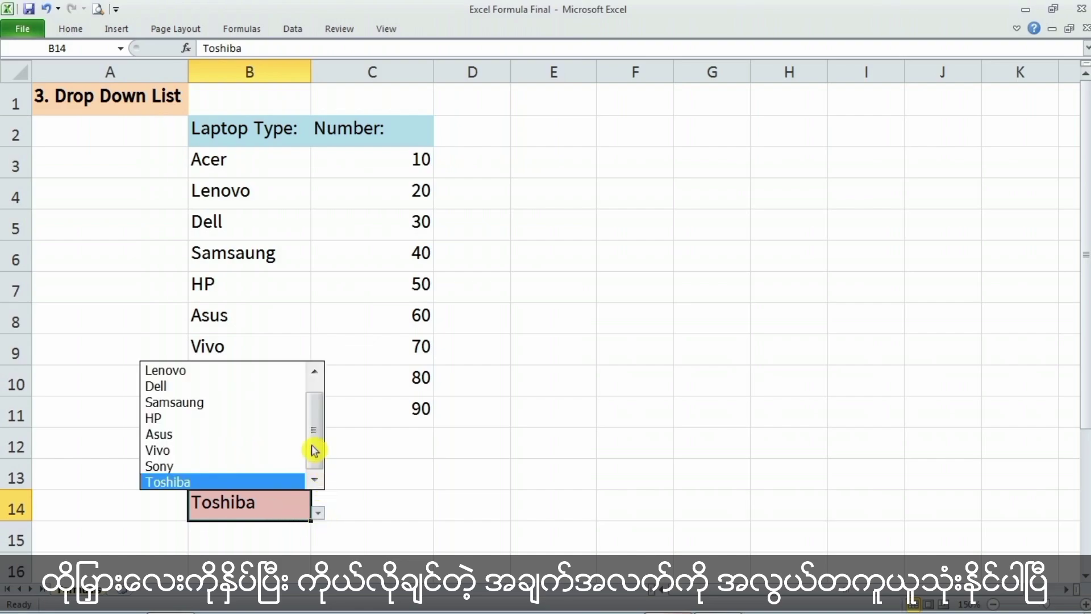
pyautogui.moveTo(314, 445); pyautogui.dragTo(314, 438)
pyautogui.click(252, 443)
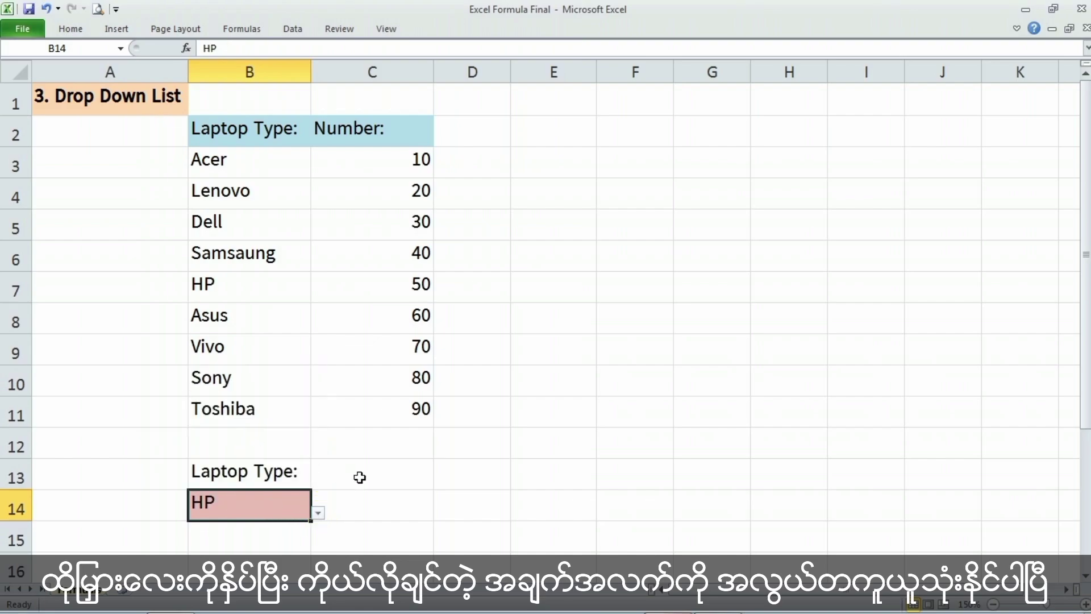
pyautogui.click(318, 515)
pyautogui.click(283, 465)
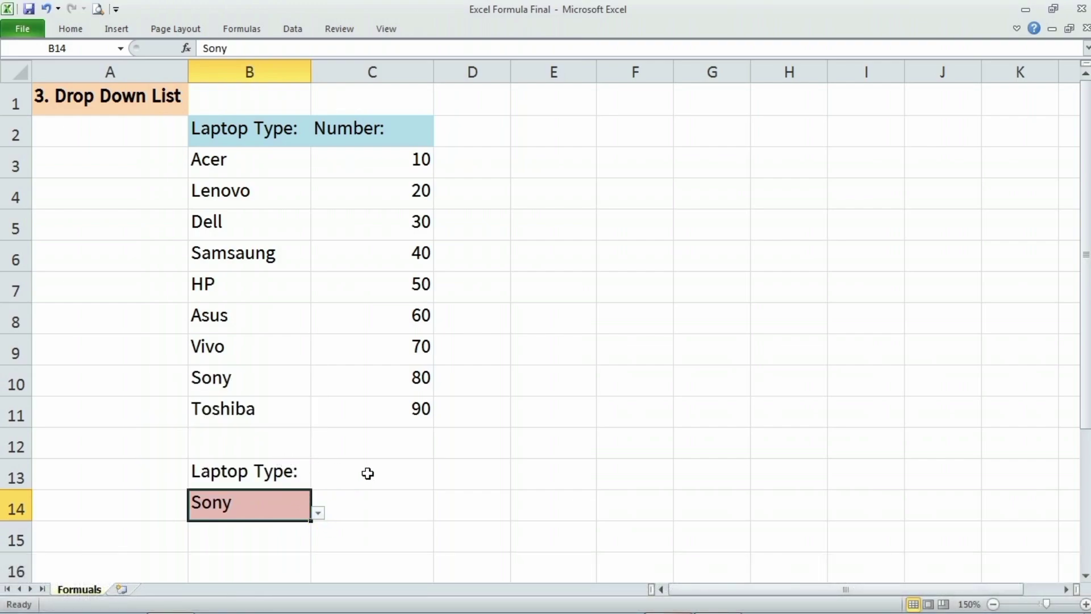